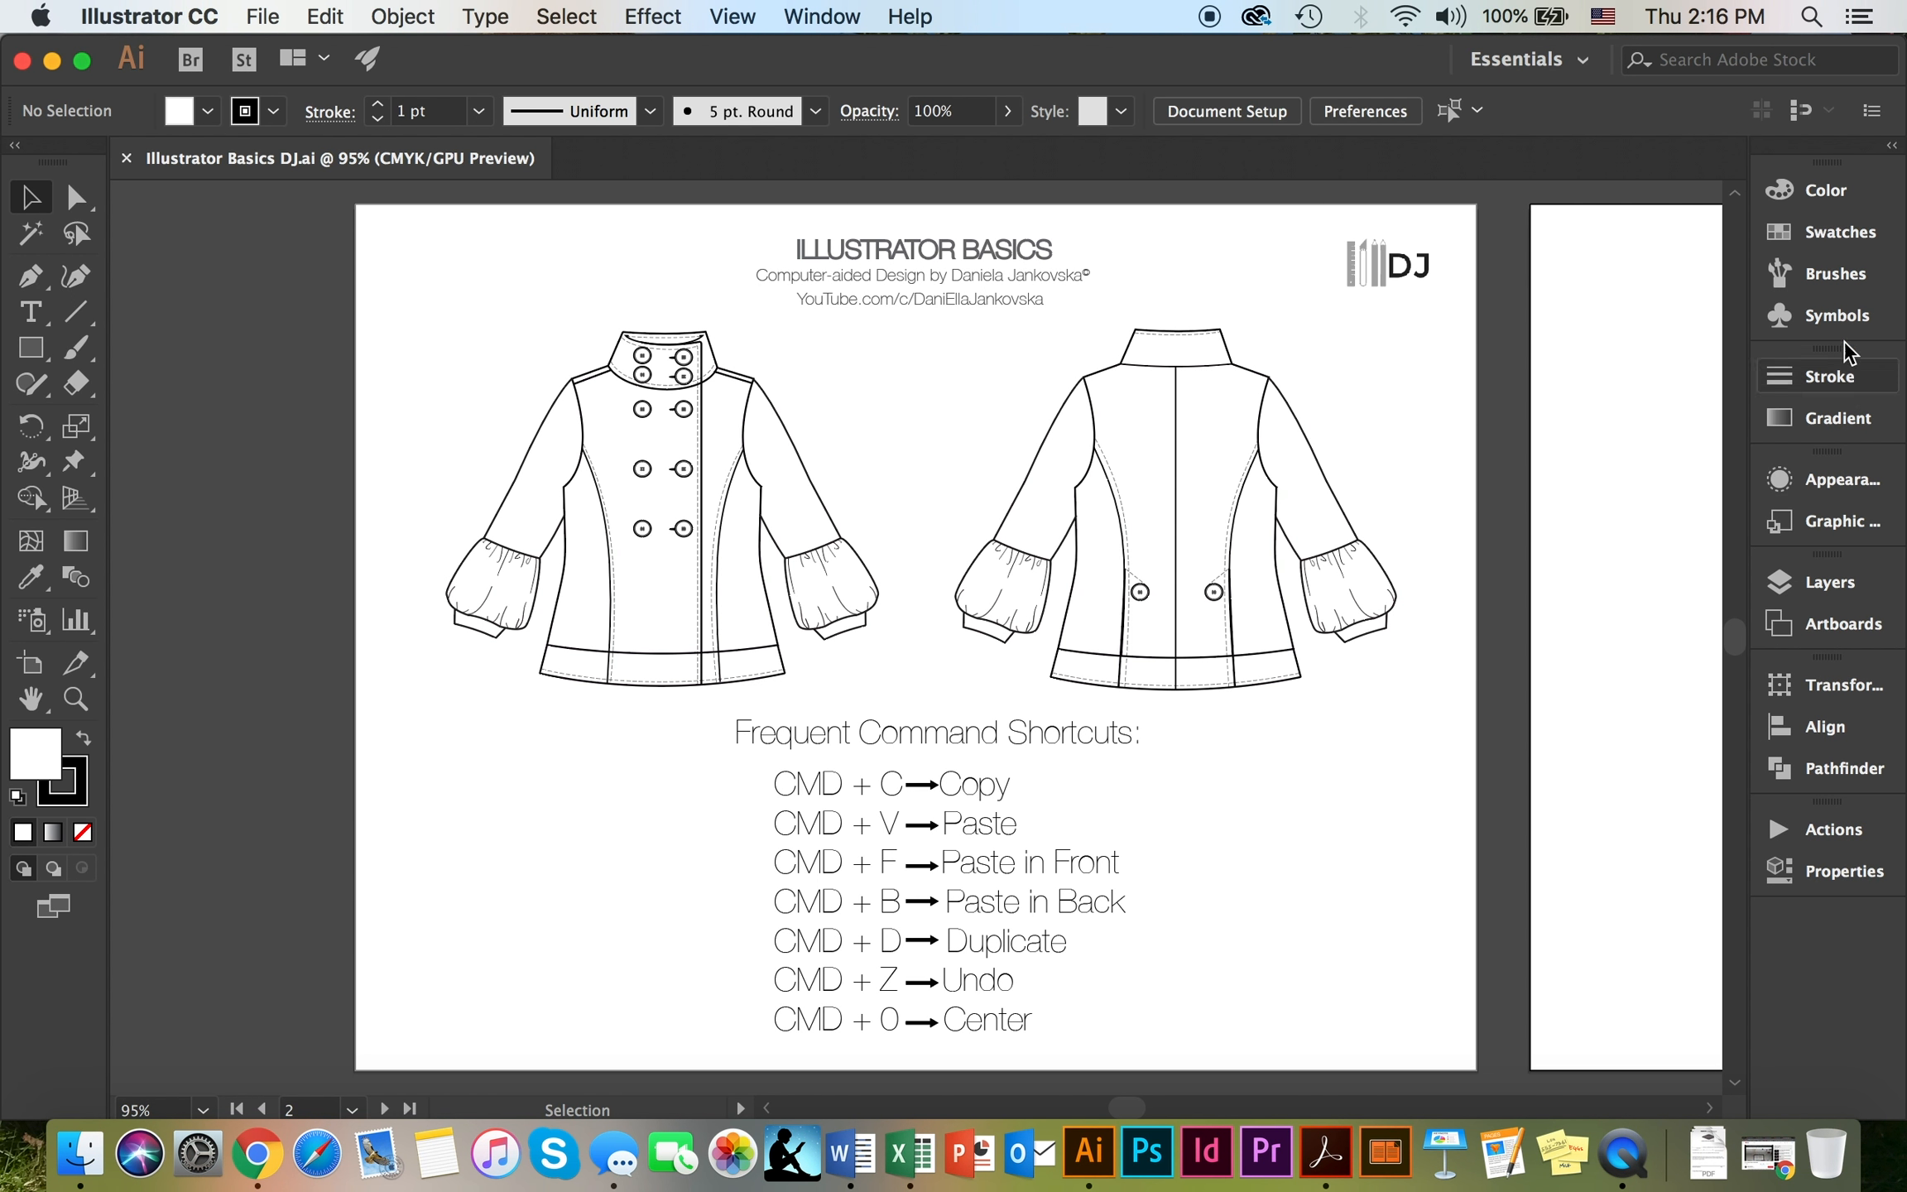
{"action": "left_click", "coordinate": [837, 12]}
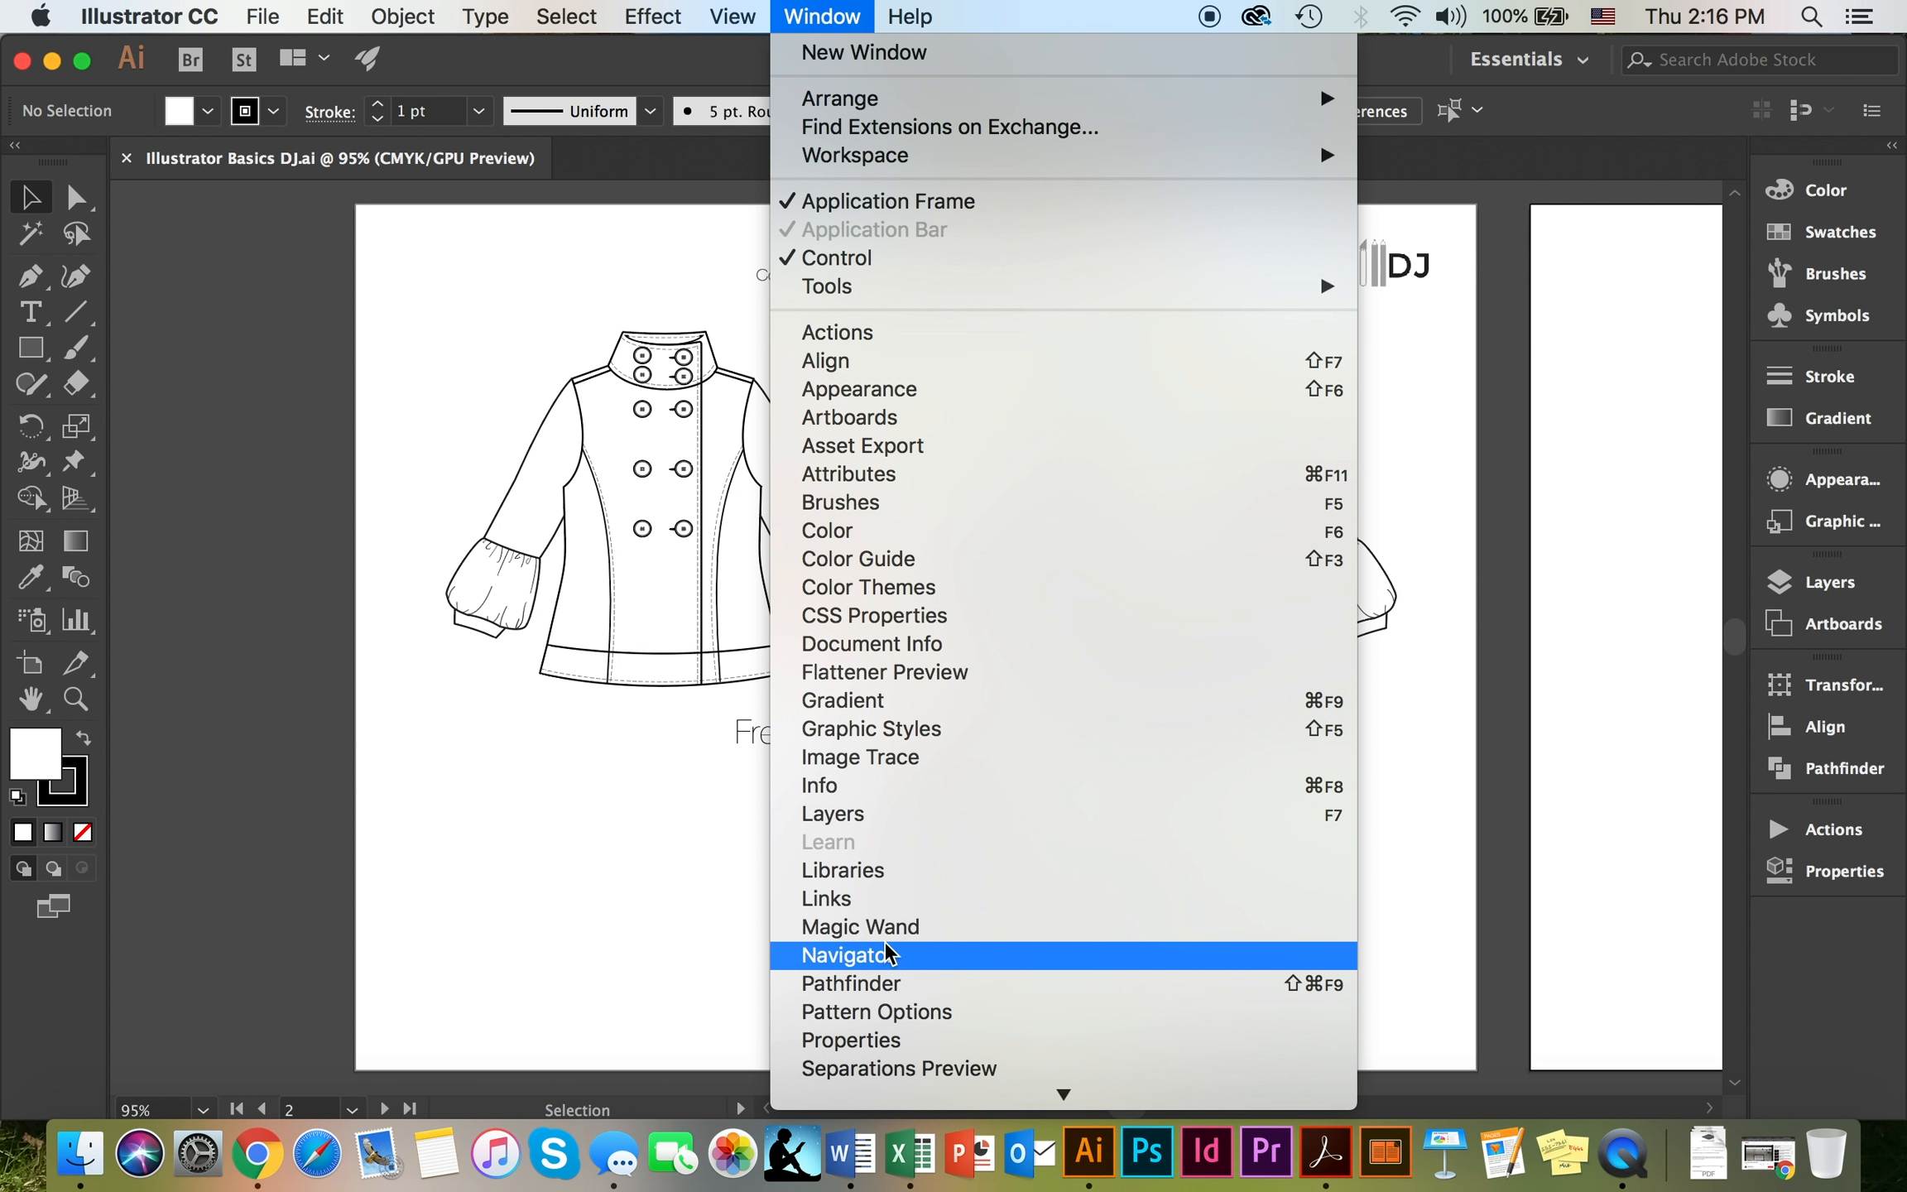
{"action": "scroll", "coordinate": [889, 953], "scroll_direction": "down", "scroll_amount": 5}
{"action": "scroll", "coordinate": [890, 953], "scroll_direction": "up", "scroll_amount": 5}
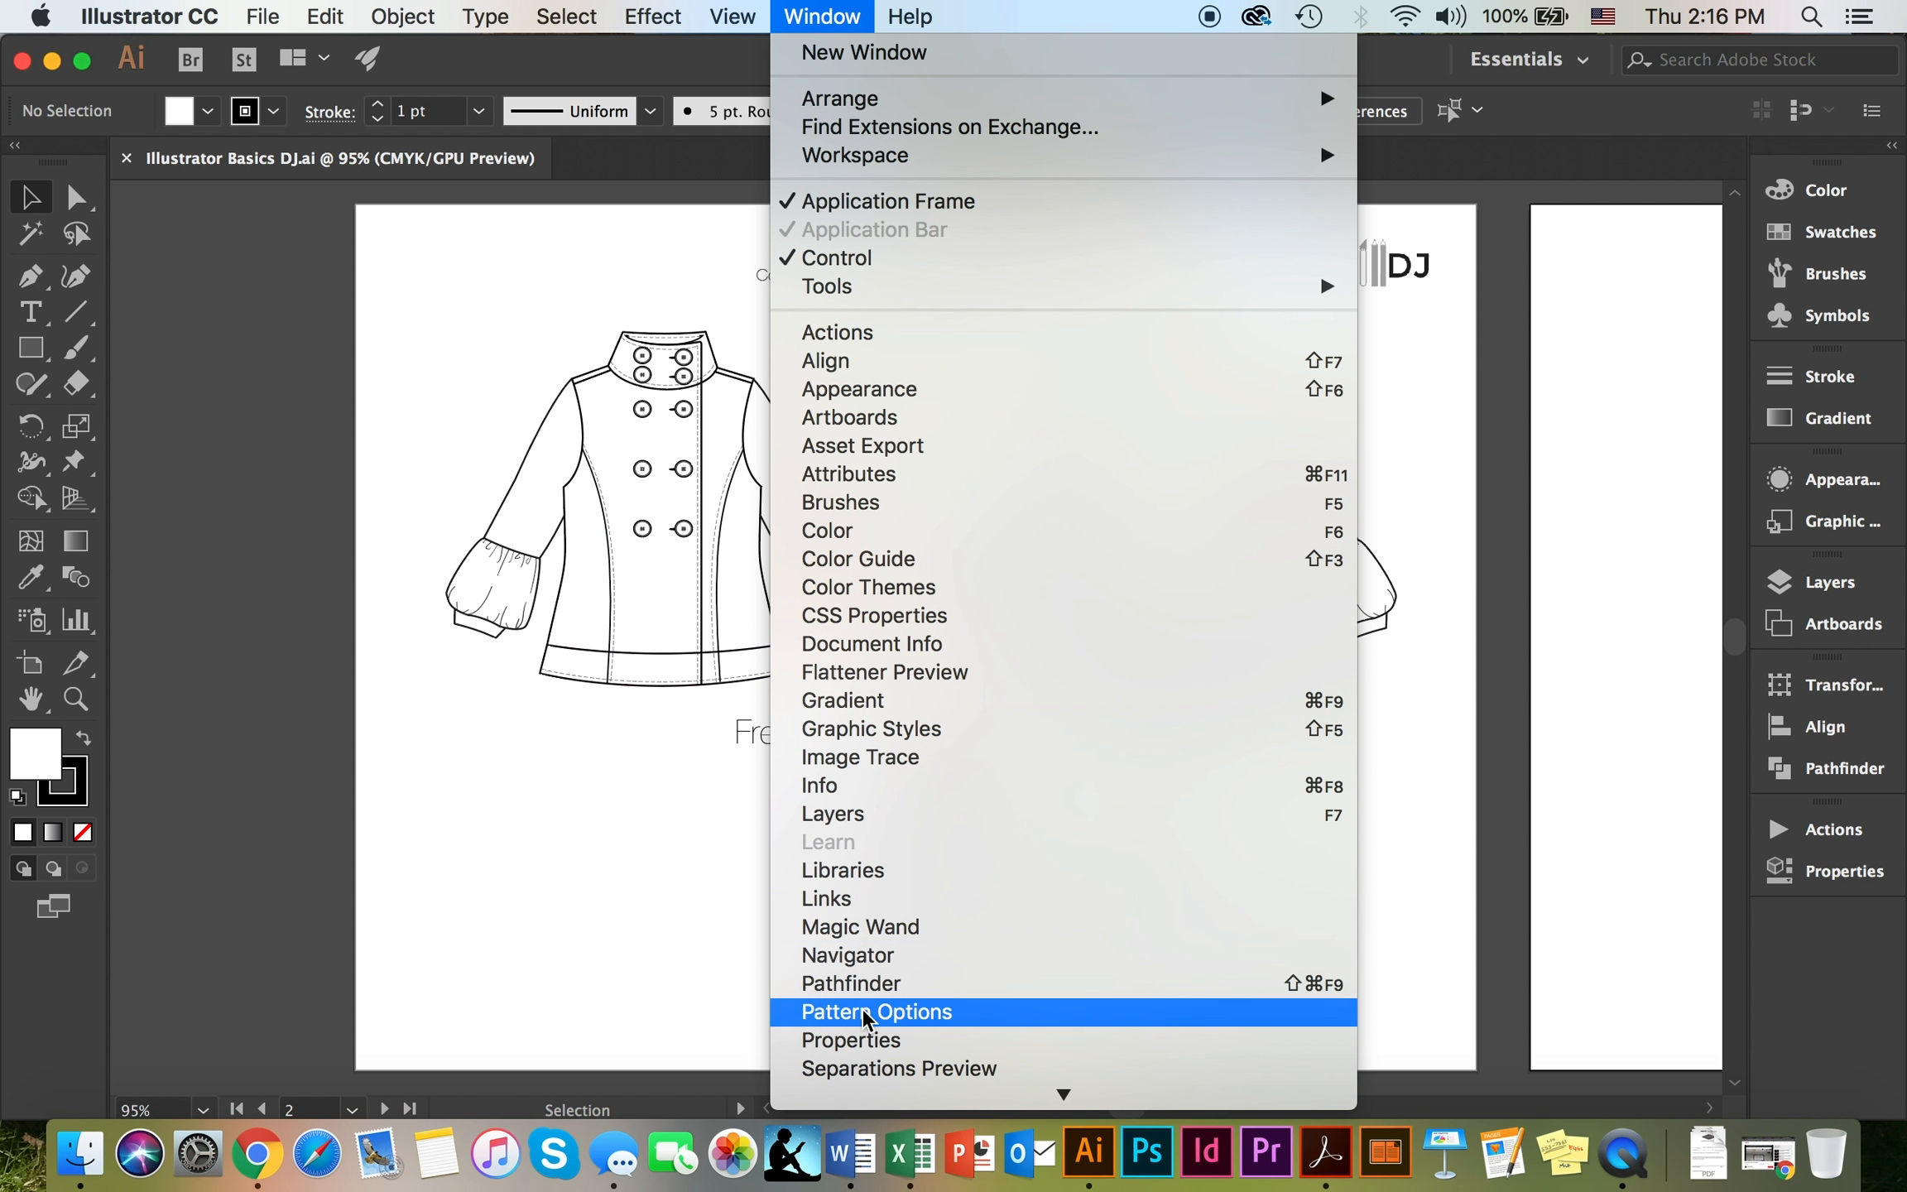
{"action": "left_click", "coordinate": [1430, 60]}
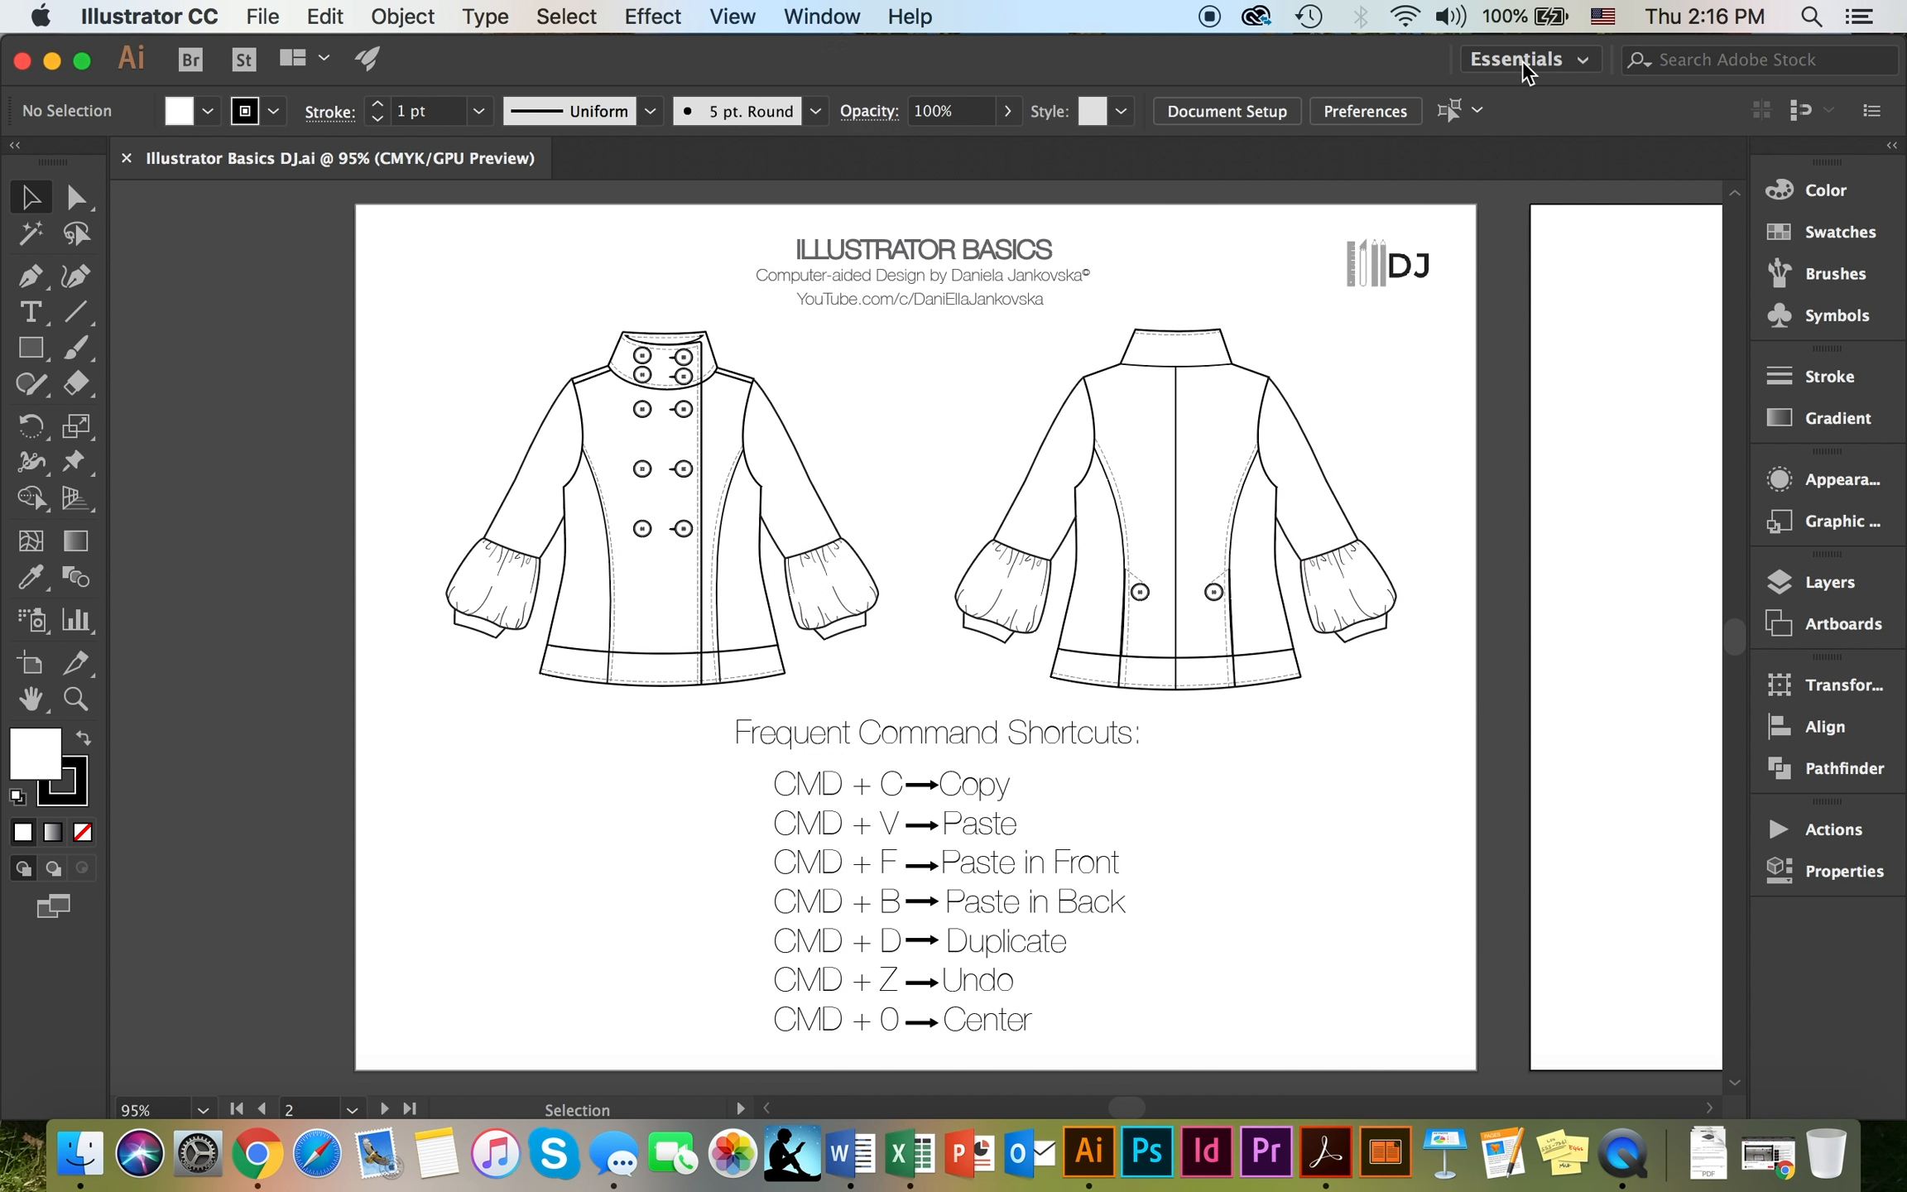
{"action": "left_click", "coordinate": [1582, 66]}
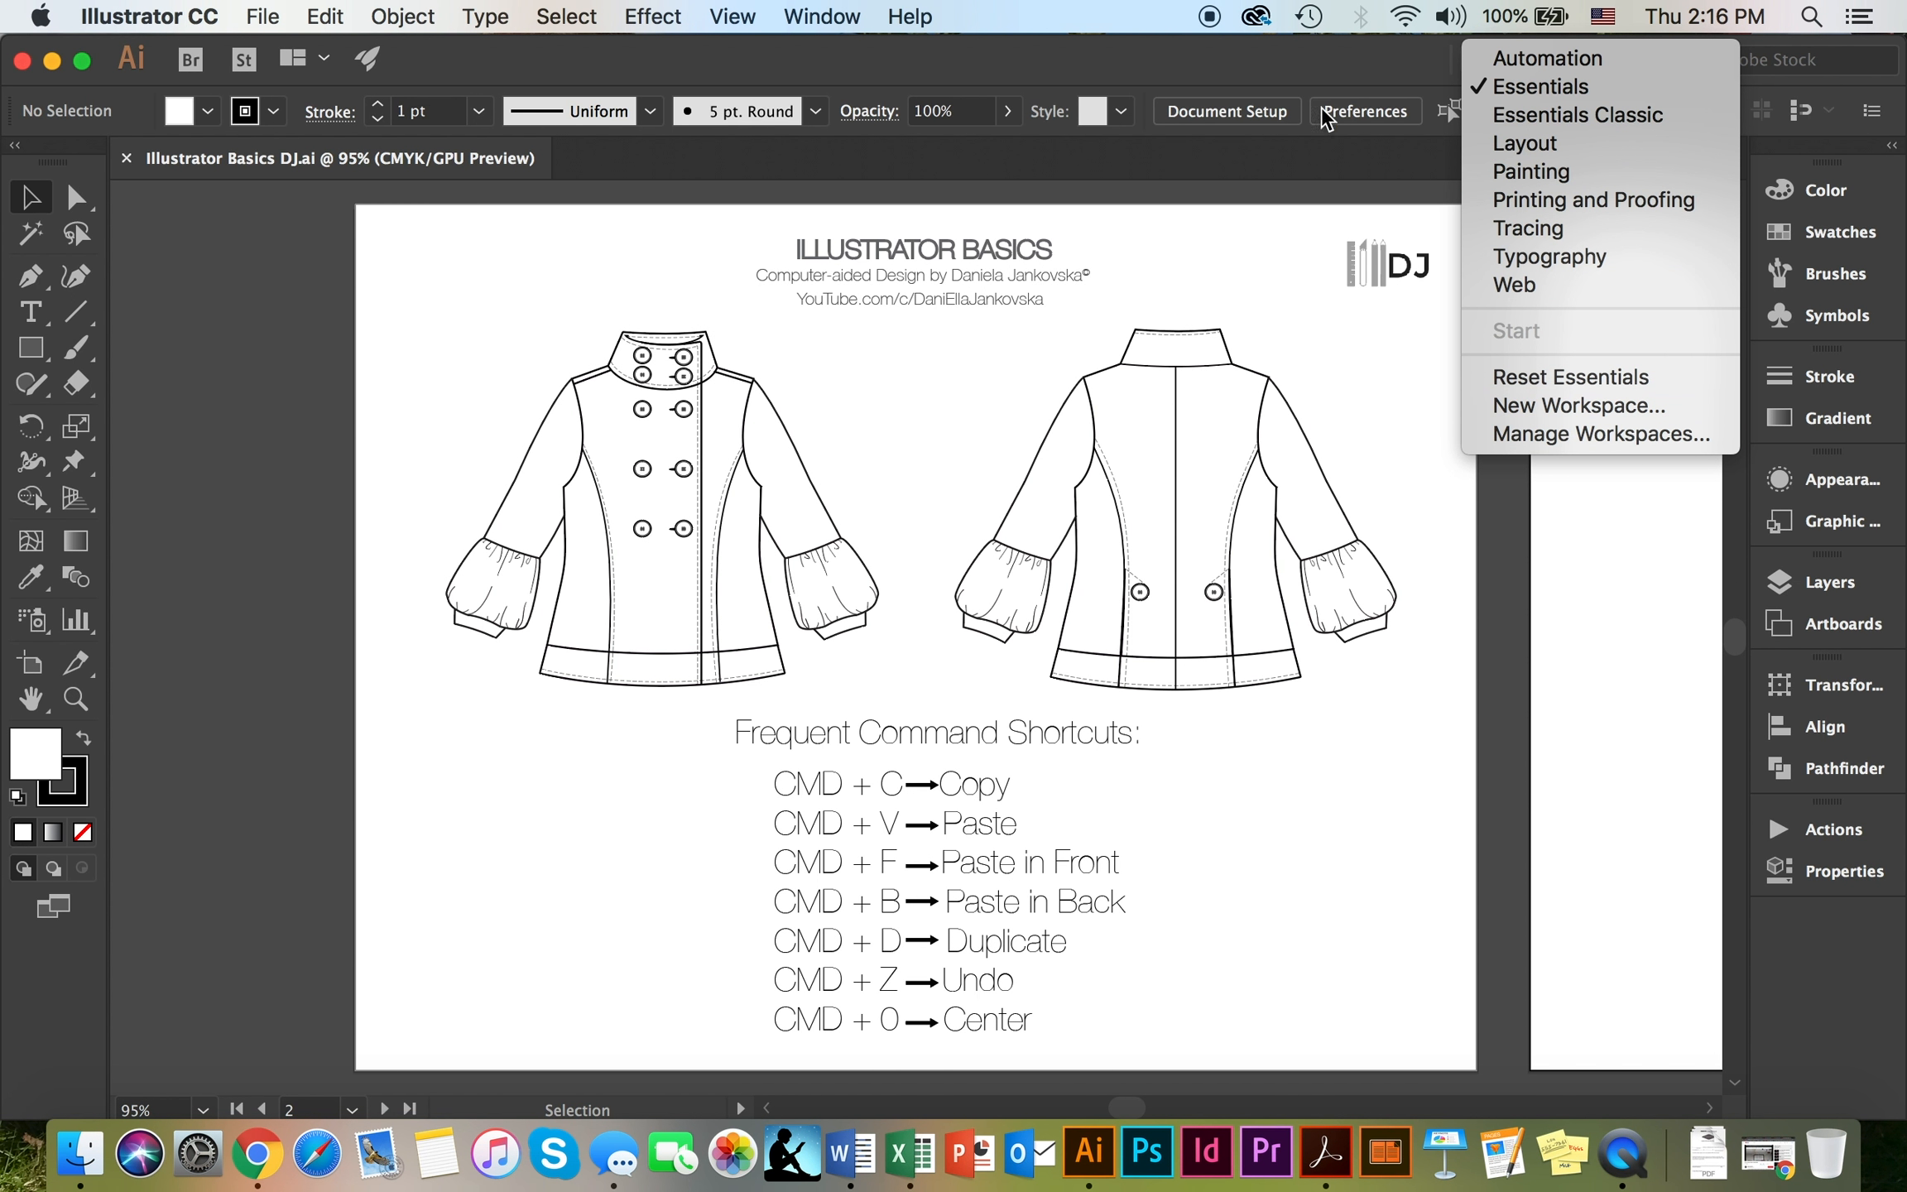
{"action": "left_click", "coordinate": [1317, 81]}
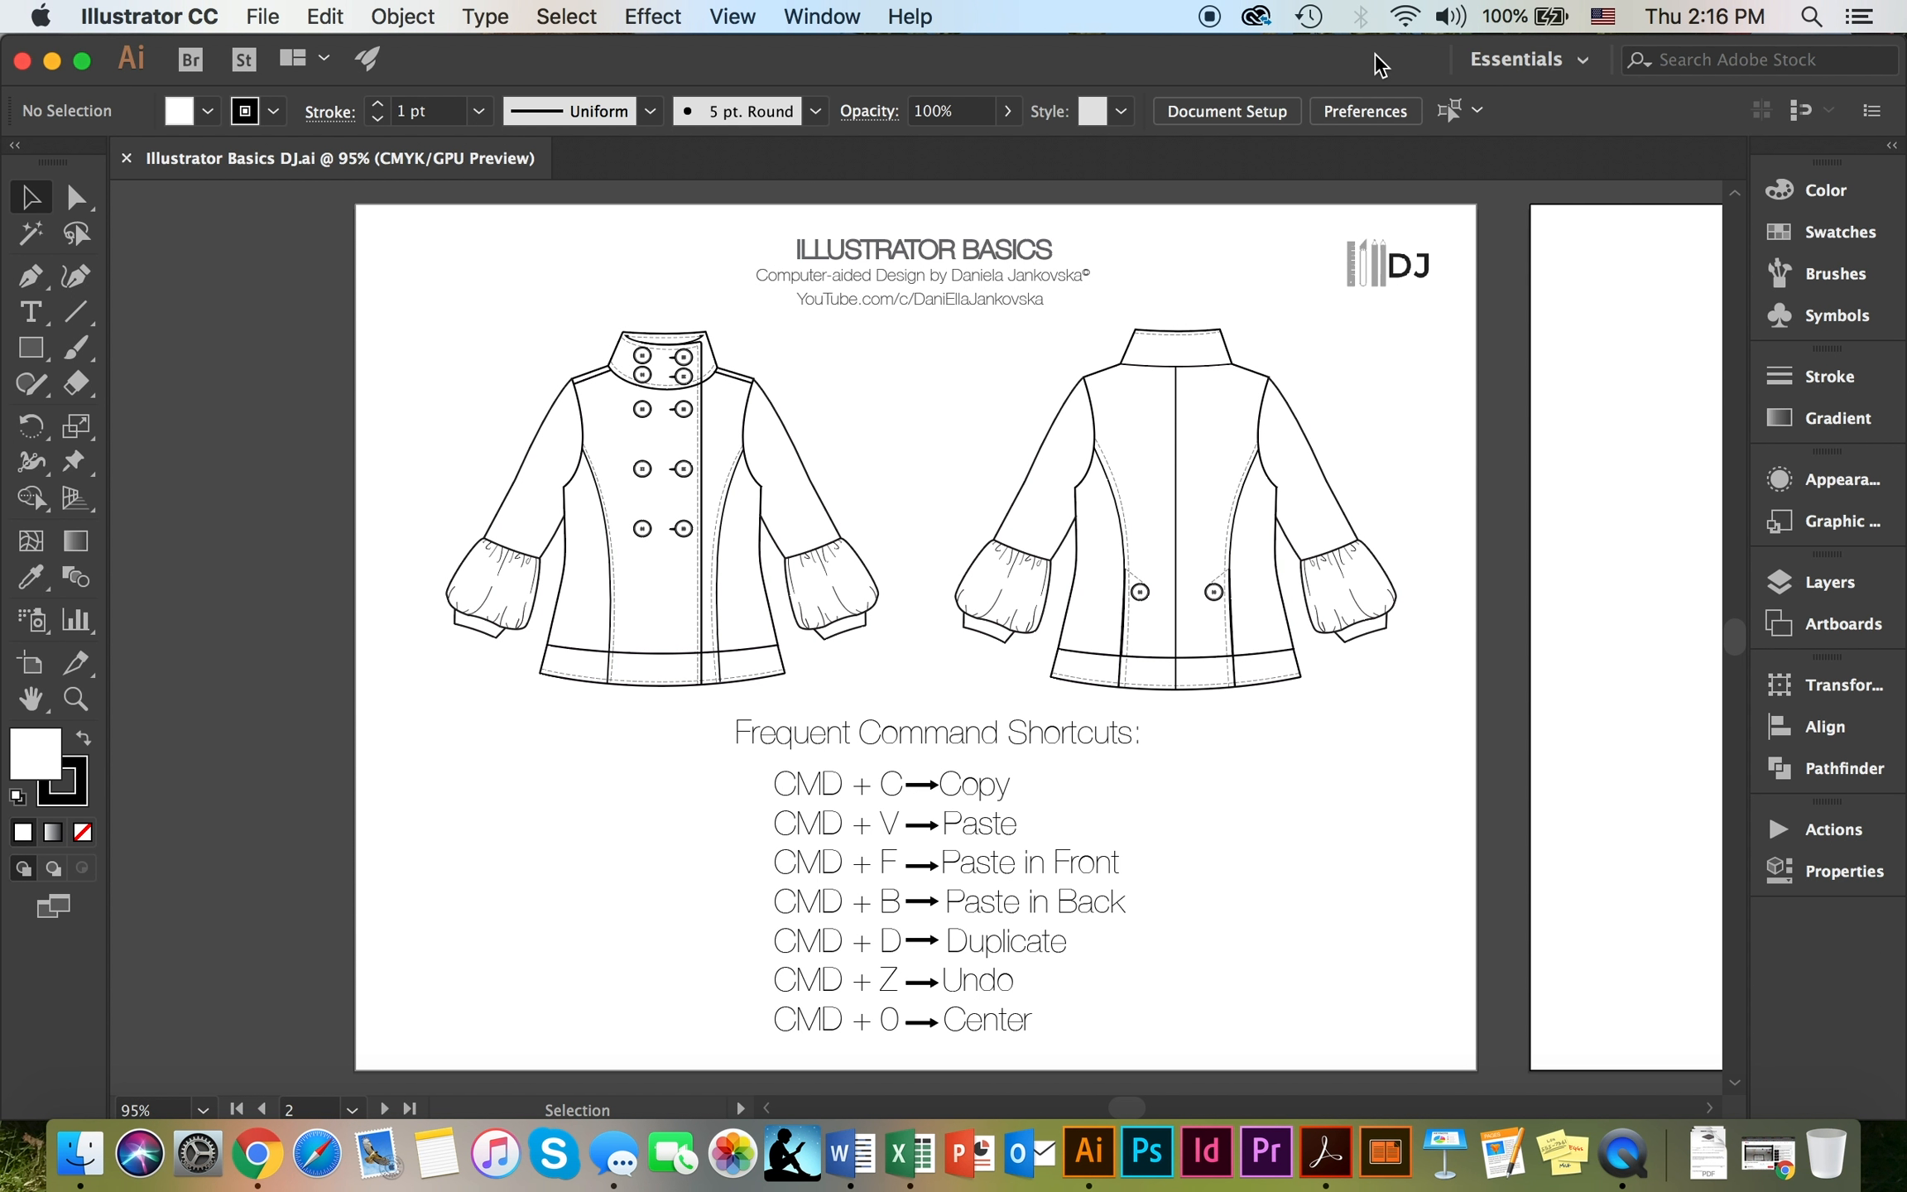
Close the docked Actions and Properties panel group and bring the Actions panel back, collapsed in the dock
{"action": "right_click", "coordinate": [1833, 832]}
{"action": "left_click", "coordinate": [1819, 838]}
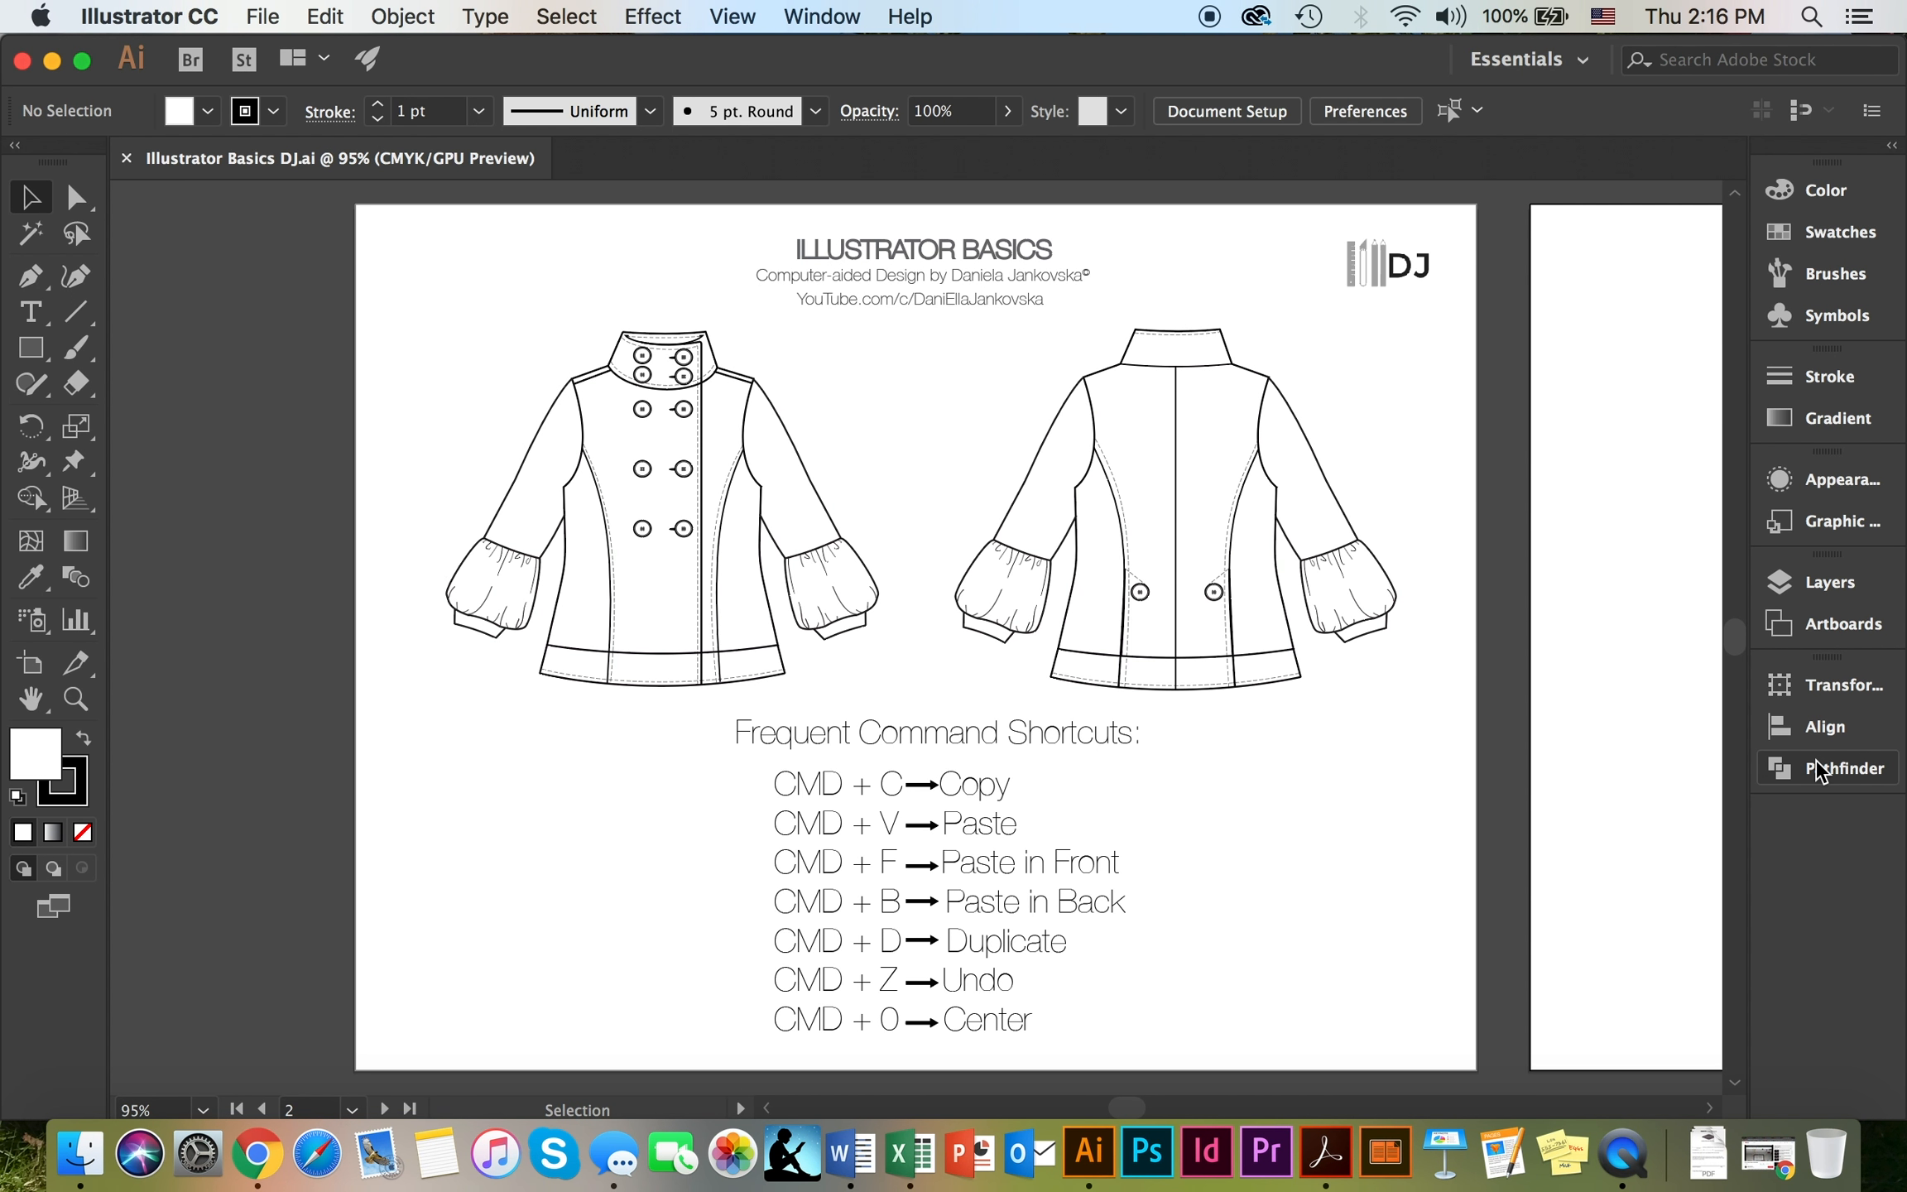
{"action": "left_click", "coordinate": [816, 15]}
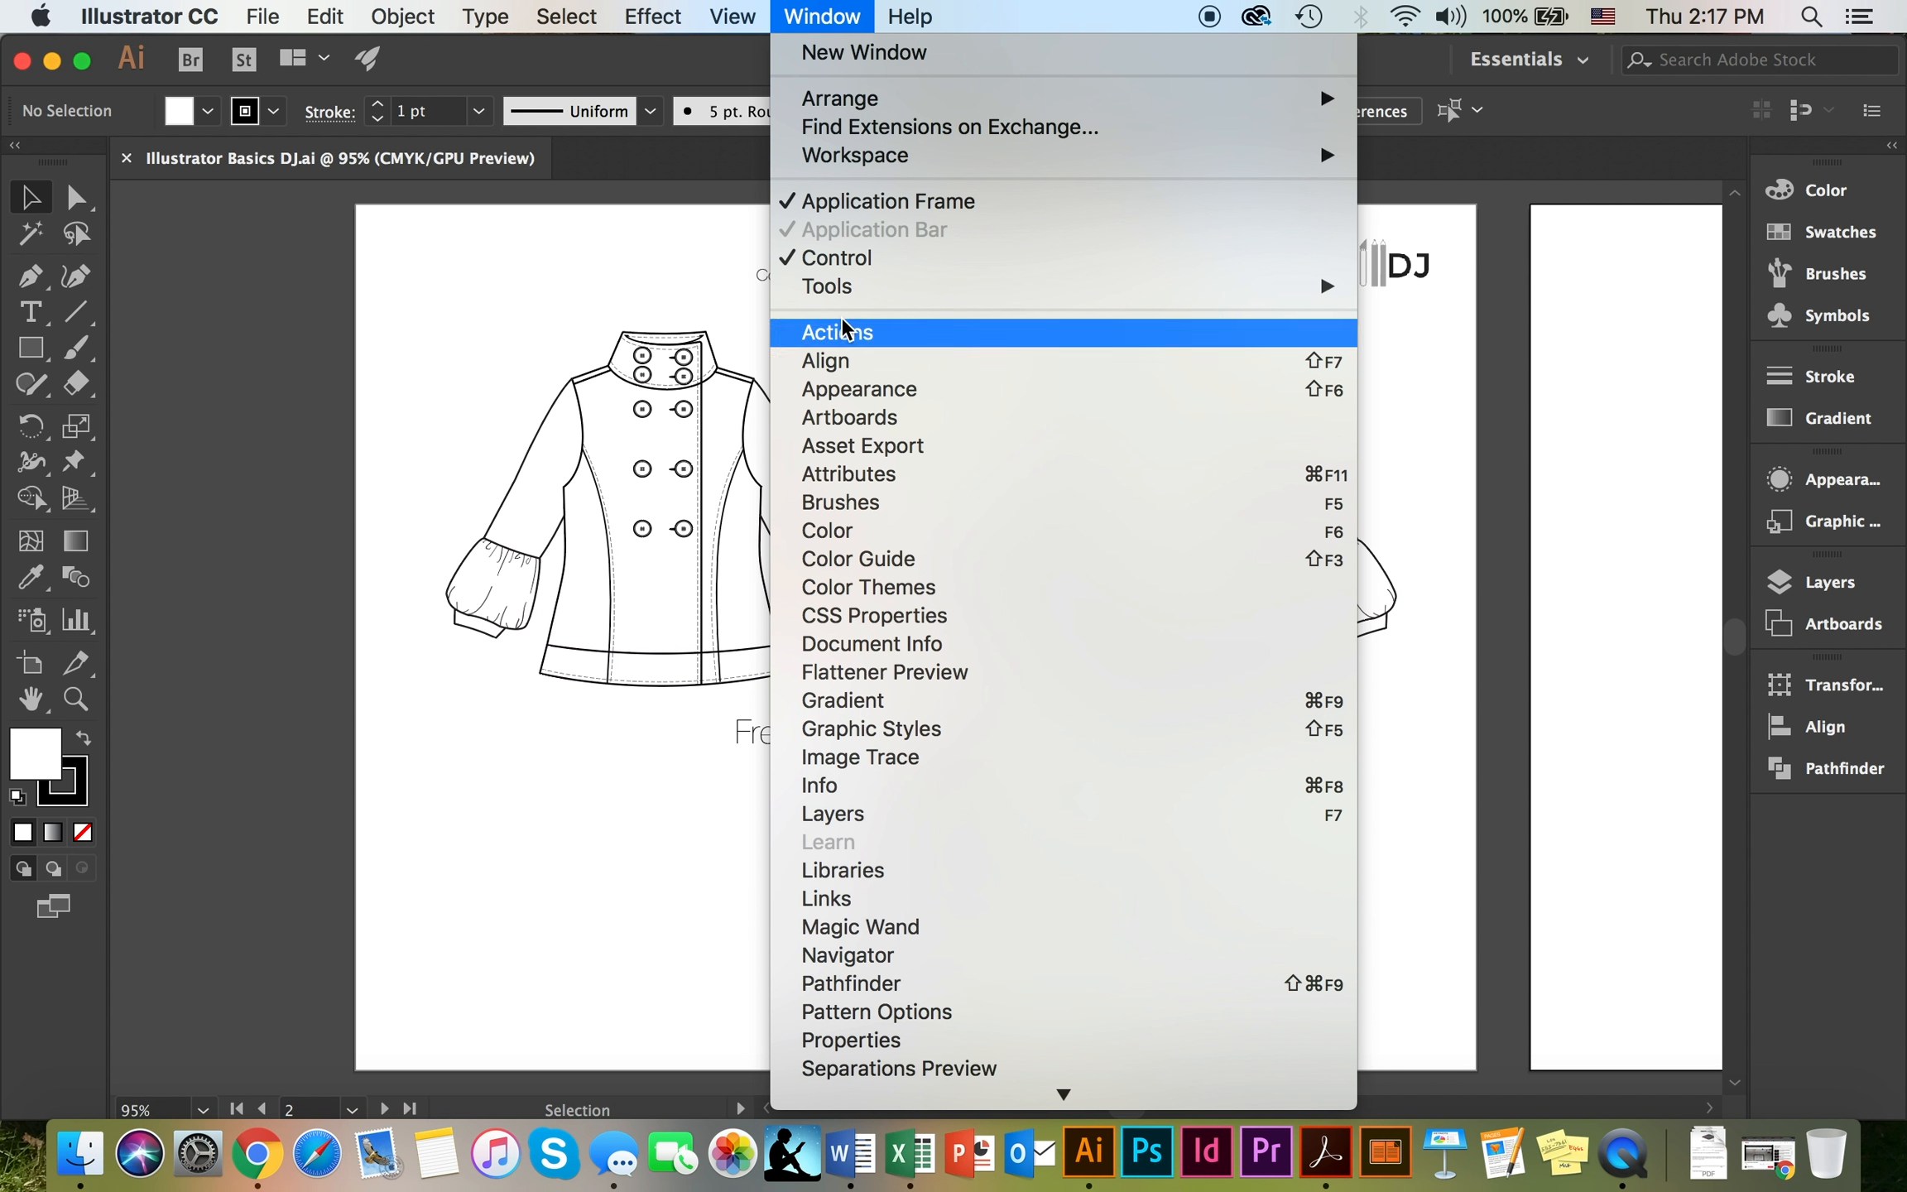
{"action": "left_click", "coordinate": [900, 334]}
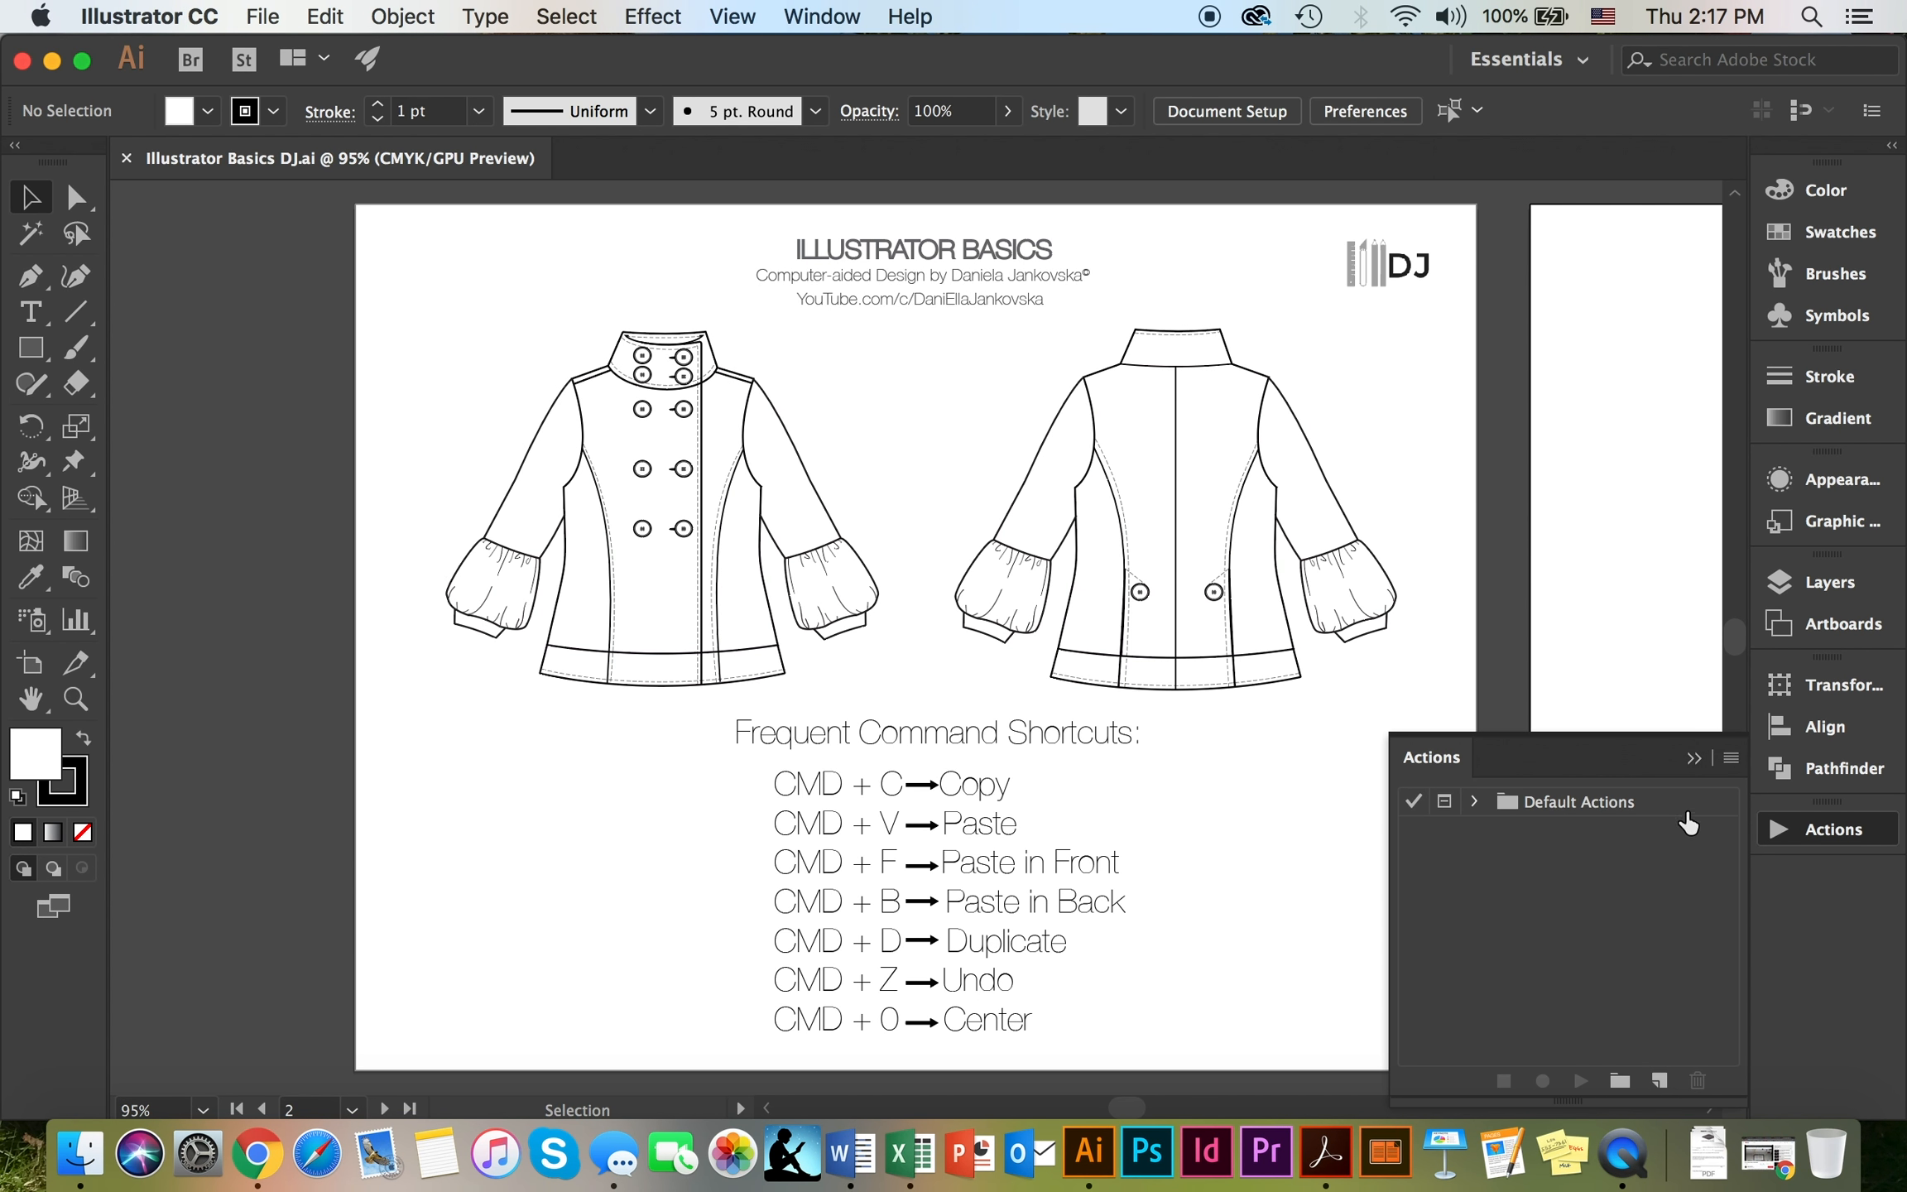
{"action": "left_click", "coordinate": [1693, 758]}
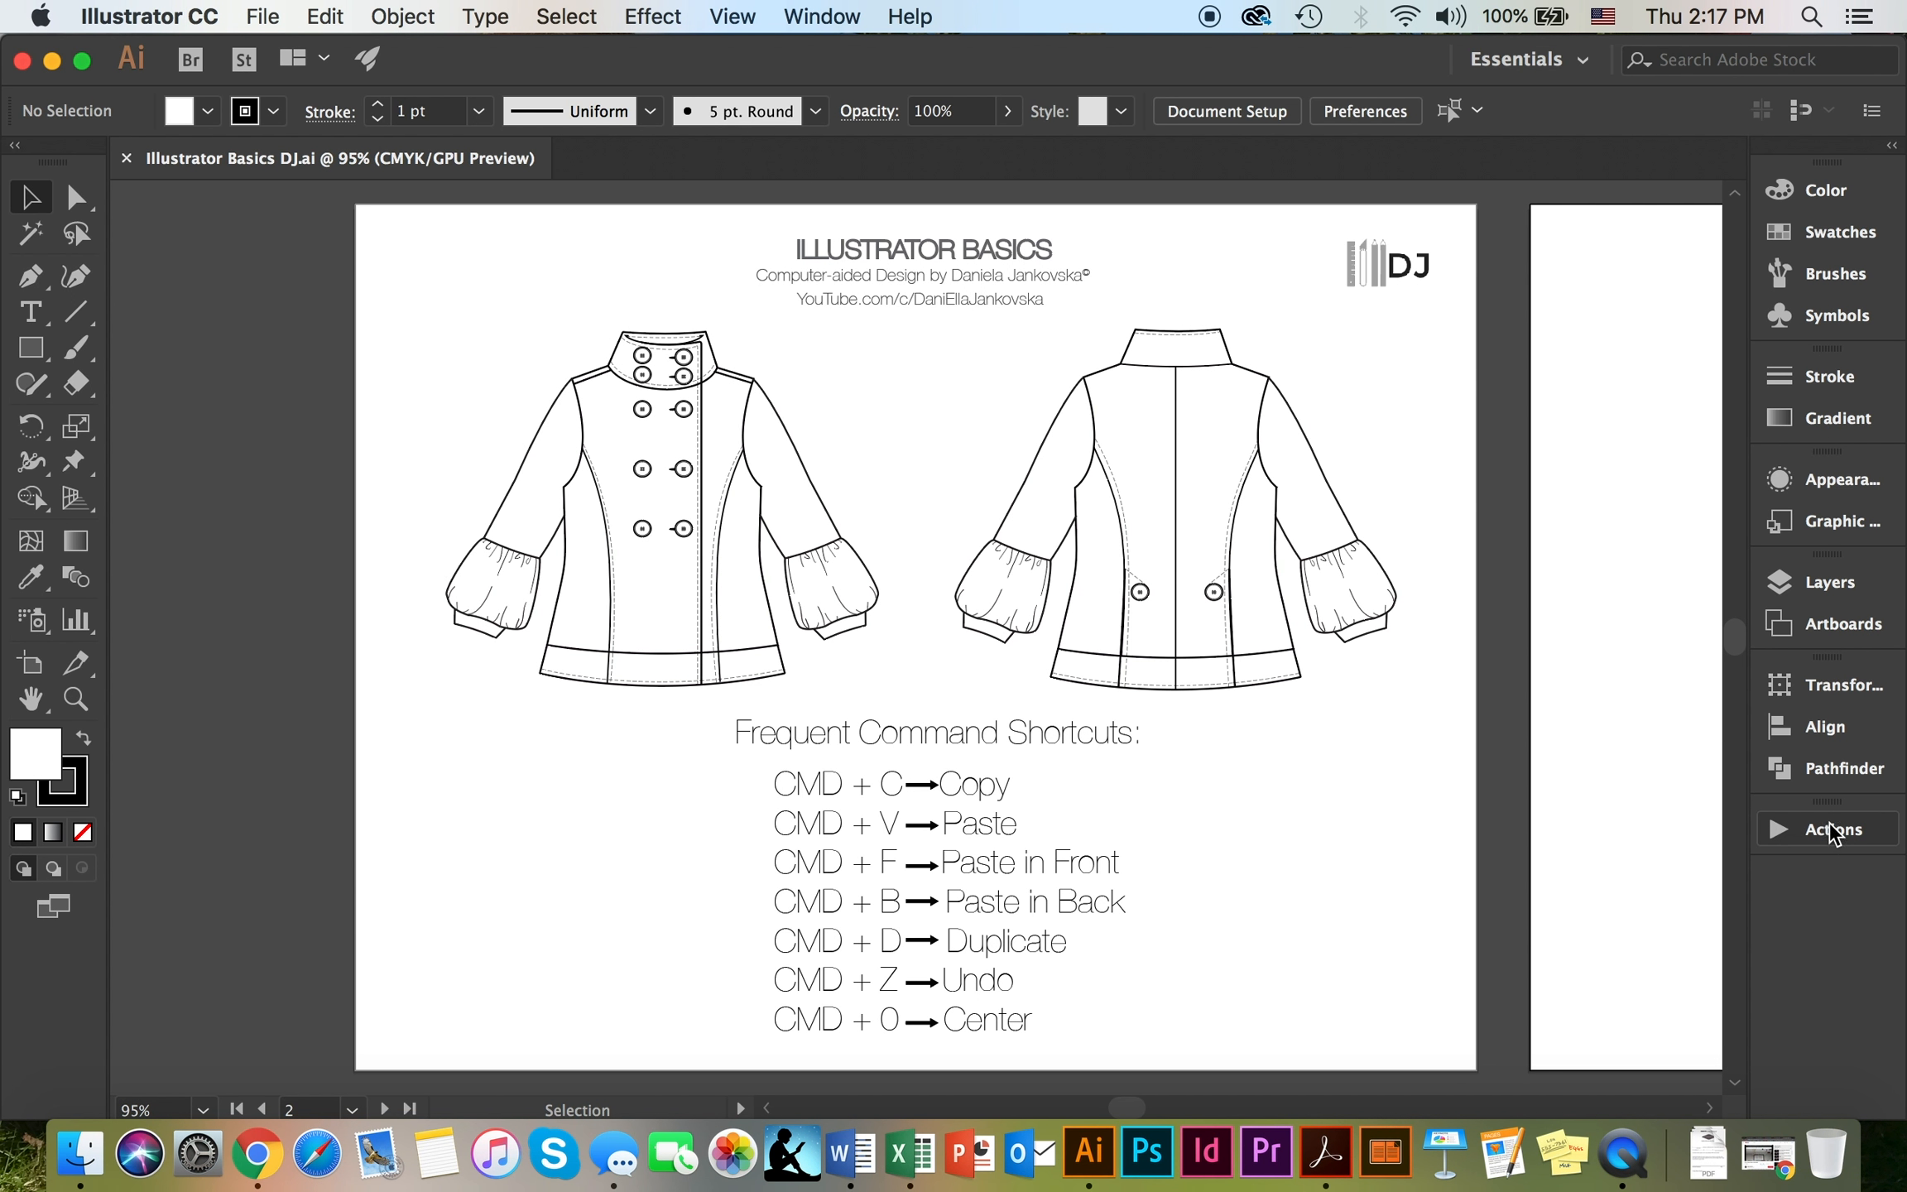
{"action": "left_click", "coordinate": [1875, 814]}
{"action": "left_click_drag", "start_coordinate": [1875, 815], "coordinate": [1836, 841]}
Reopen the Properties panel and dock it in the same group directly below Actions
{"action": "left_click", "coordinate": [804, 10]}
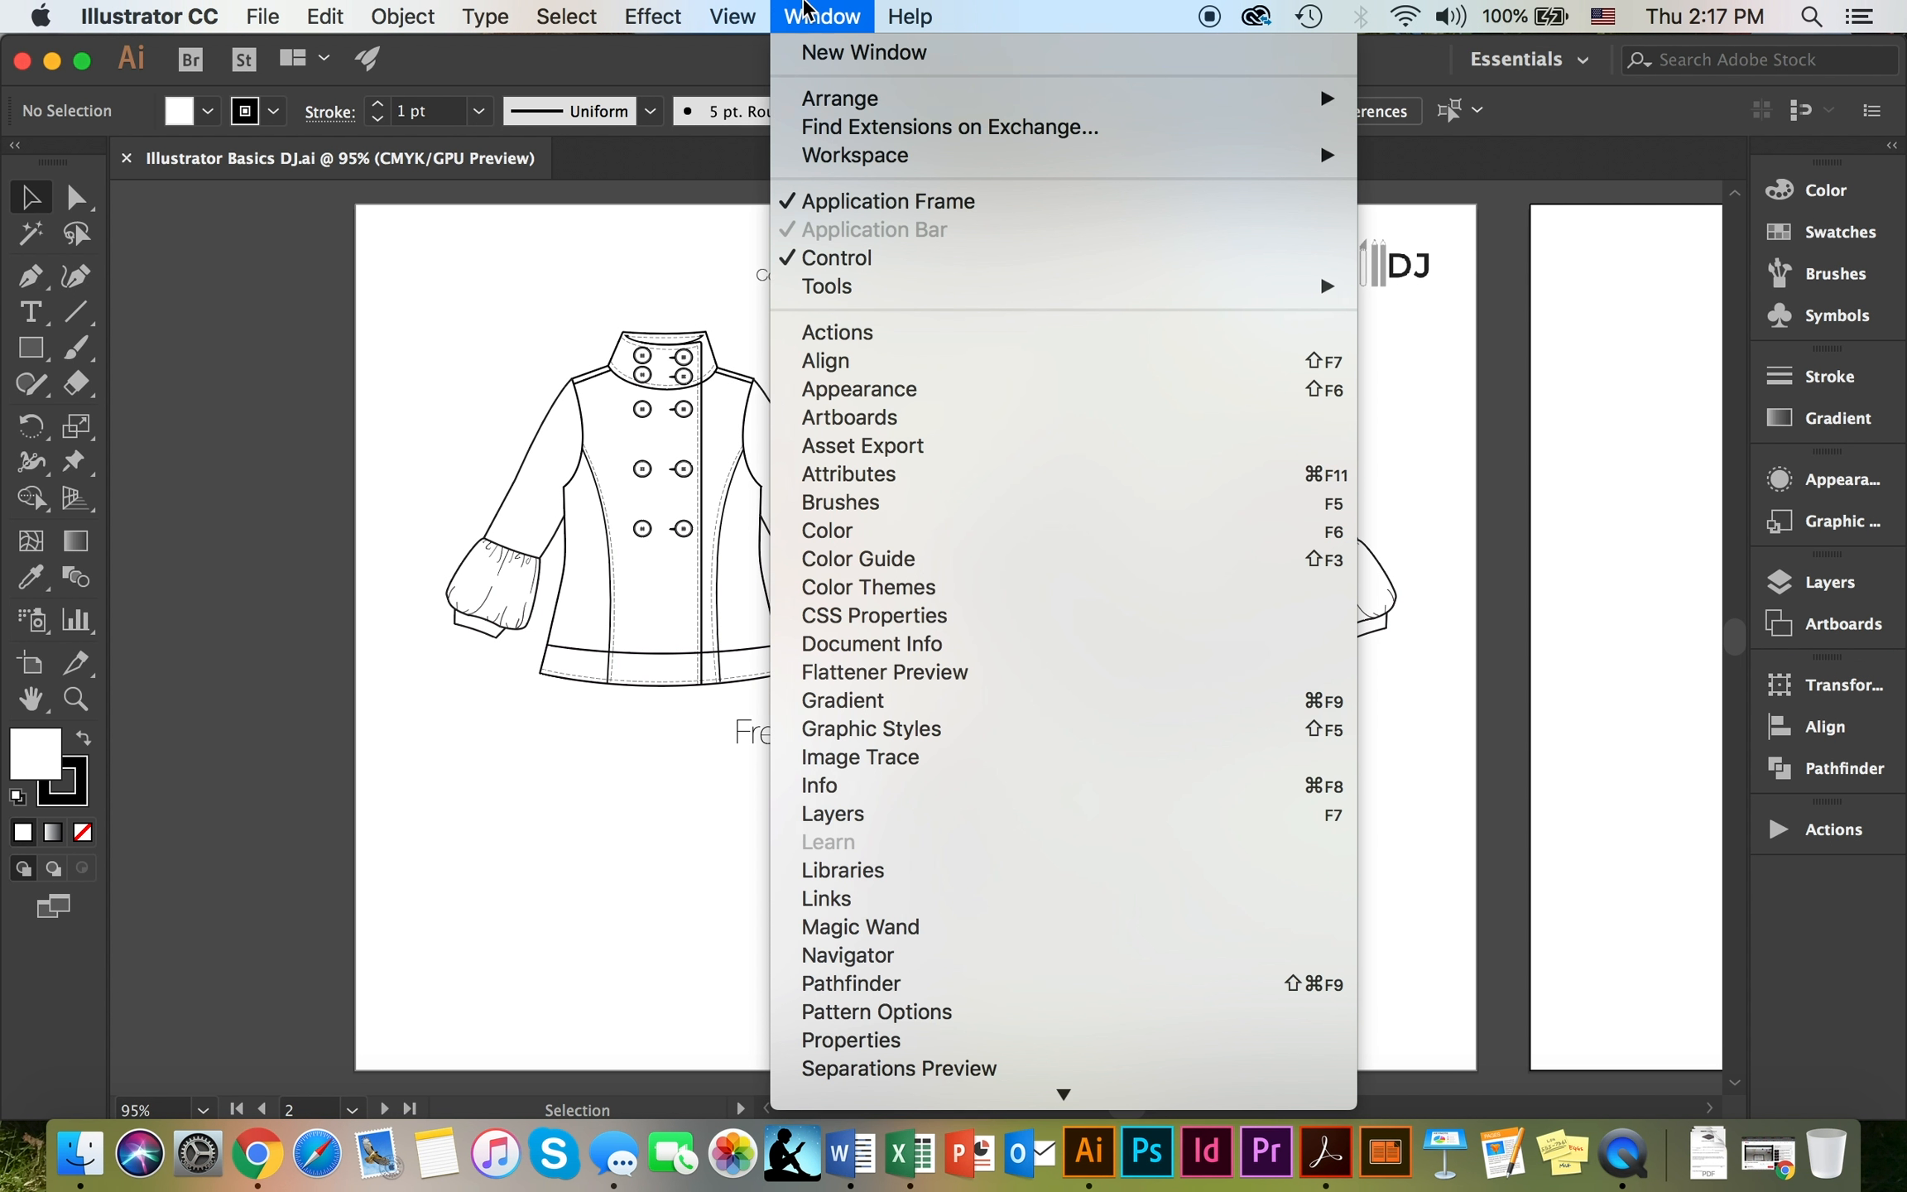
{"action": "scroll", "coordinate": [926, 1002], "scroll_direction": "down", "scroll_amount": 3}
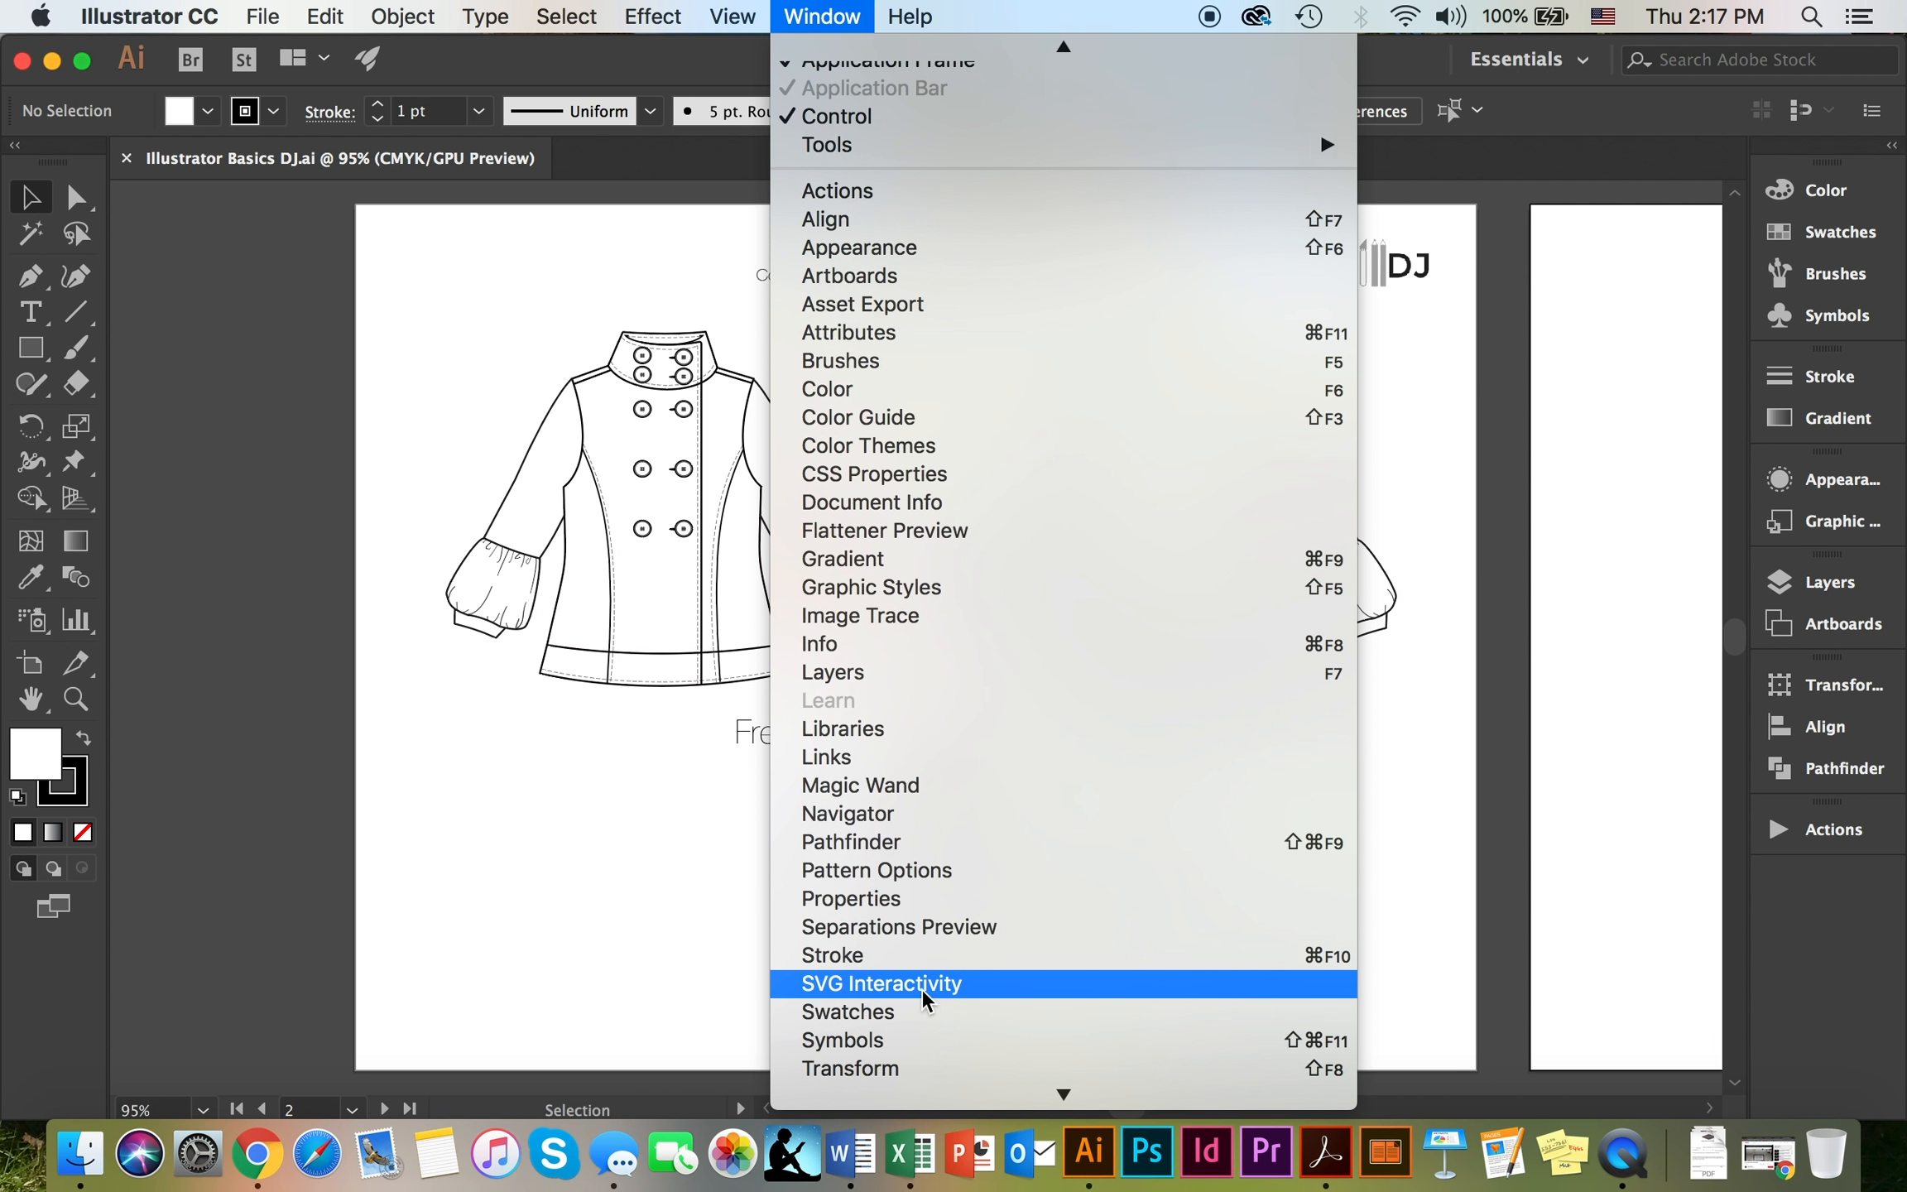
{"action": "scroll", "coordinate": [926, 993], "scroll_direction": "down", "scroll_amount": 3}
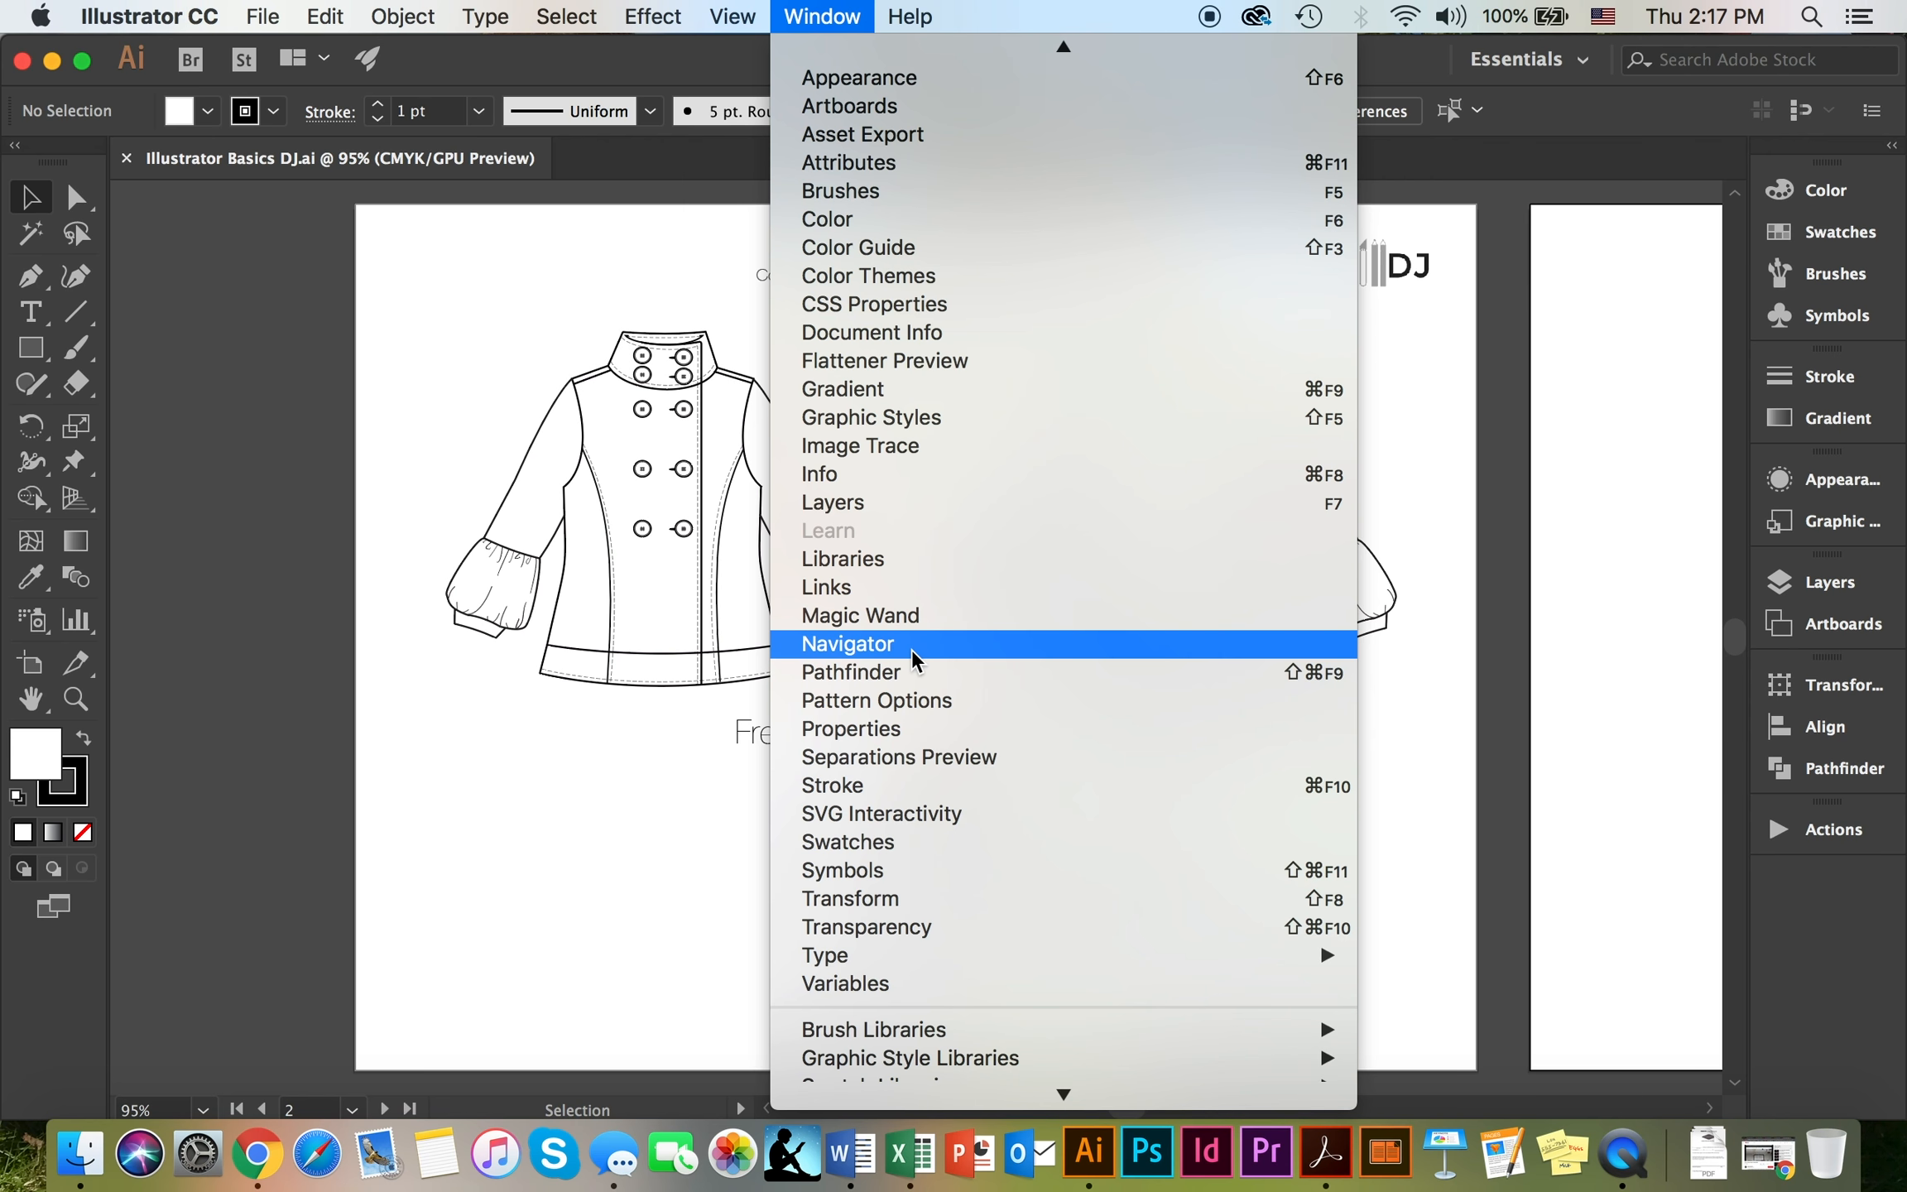
{"action": "left_click", "coordinate": [910, 728]}
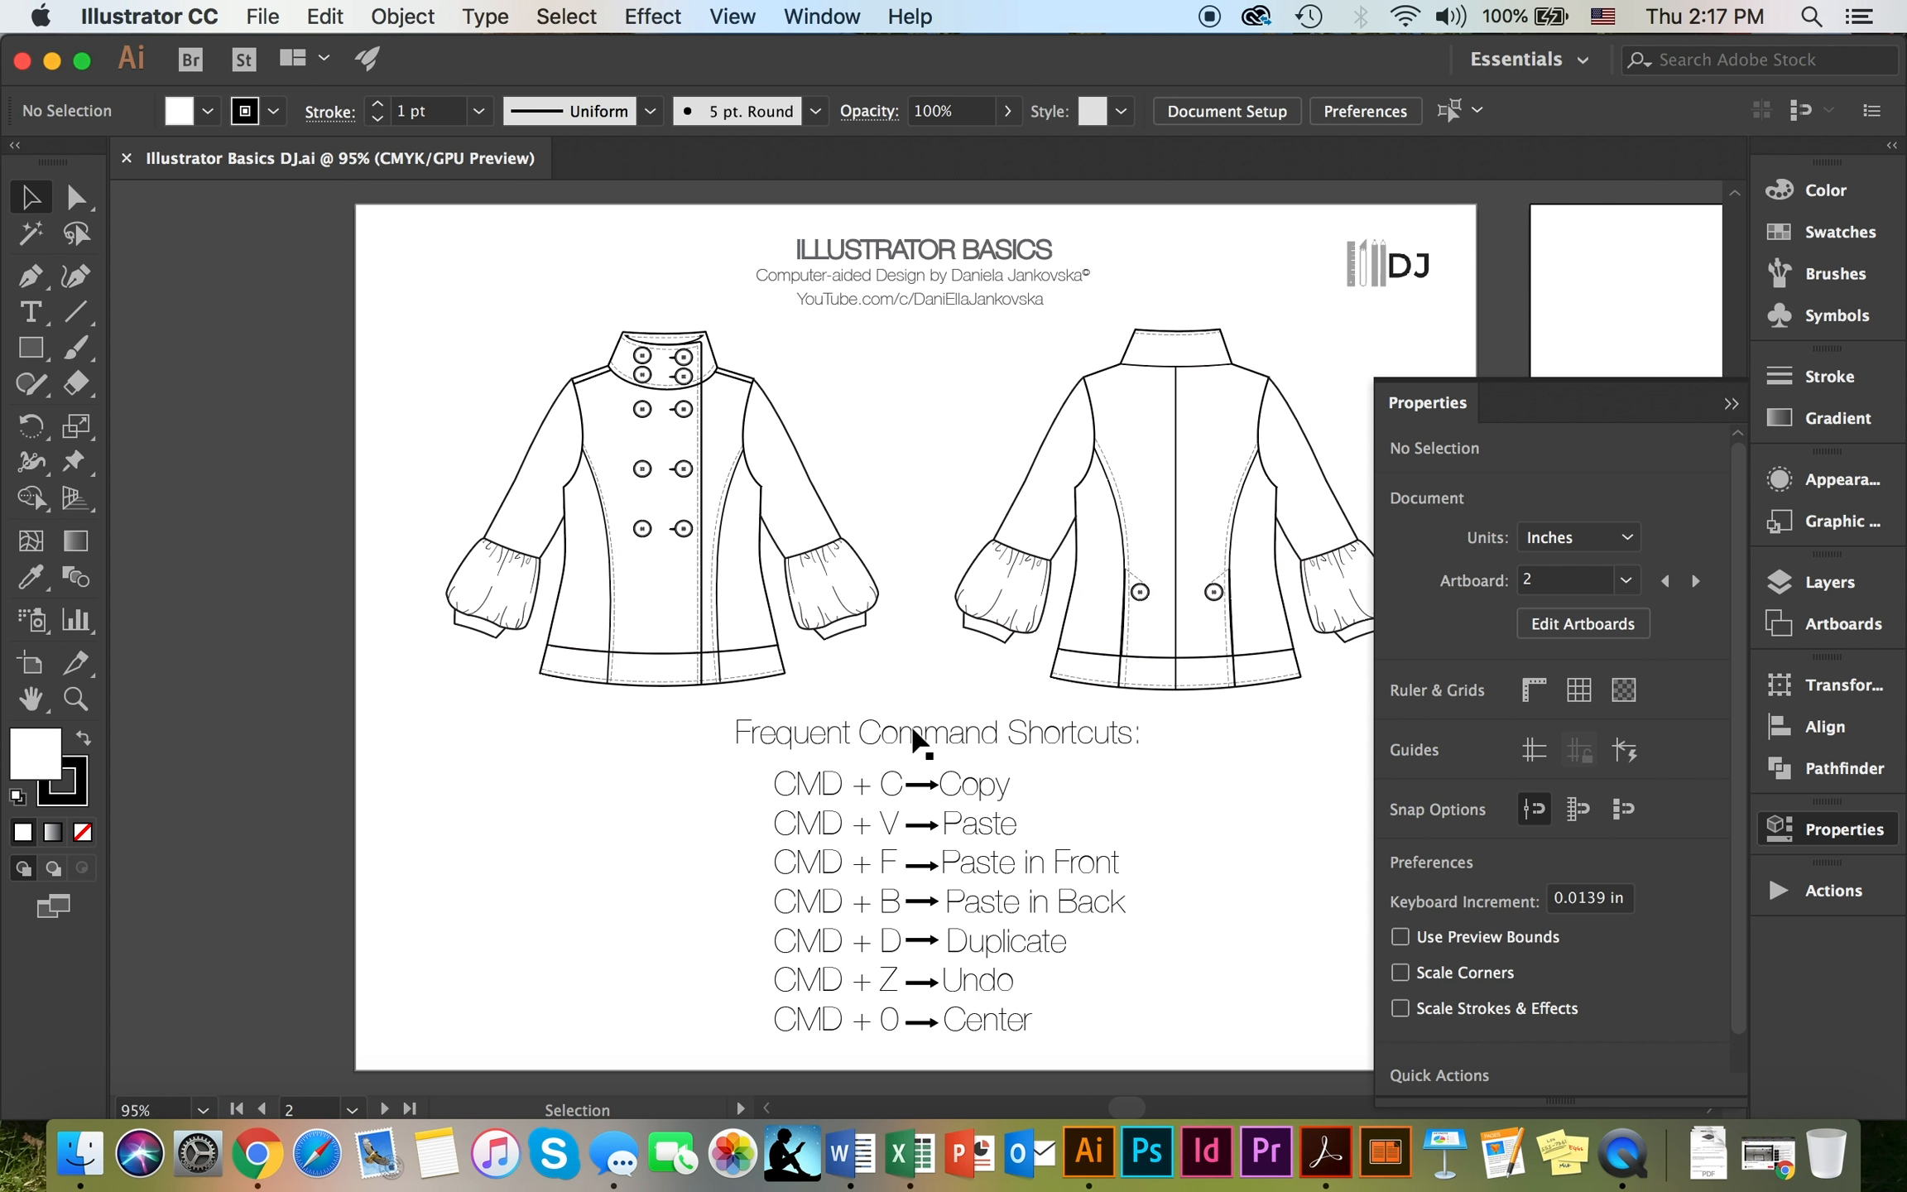
{"action": "left_click_drag", "start_coordinate": [1543, 392], "coordinate": [1835, 912]}
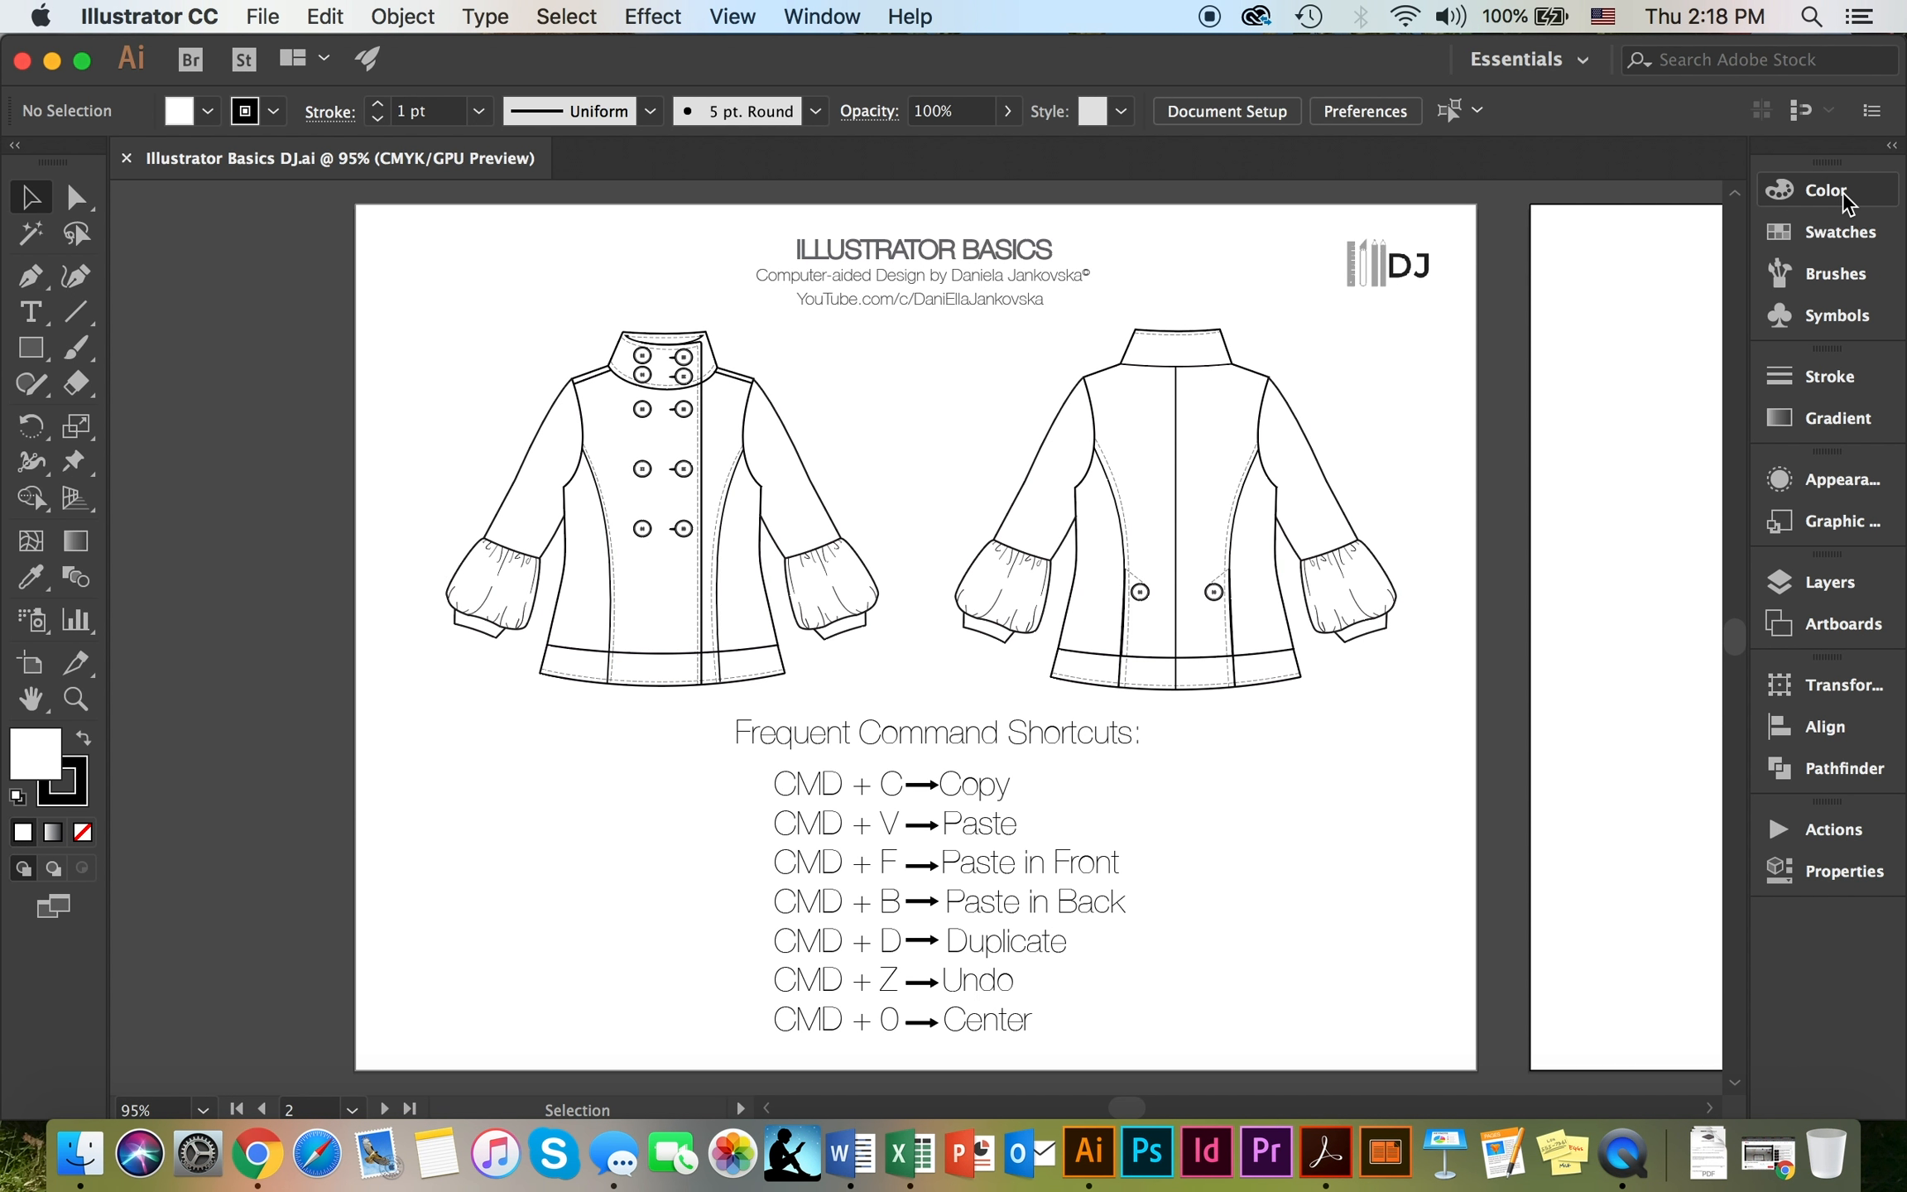
Detach the Color panel from the dock, expand it as a floating panel and close it
{"action": "left_click_drag", "start_coordinate": [1842, 190], "coordinate": [1449, 234]}
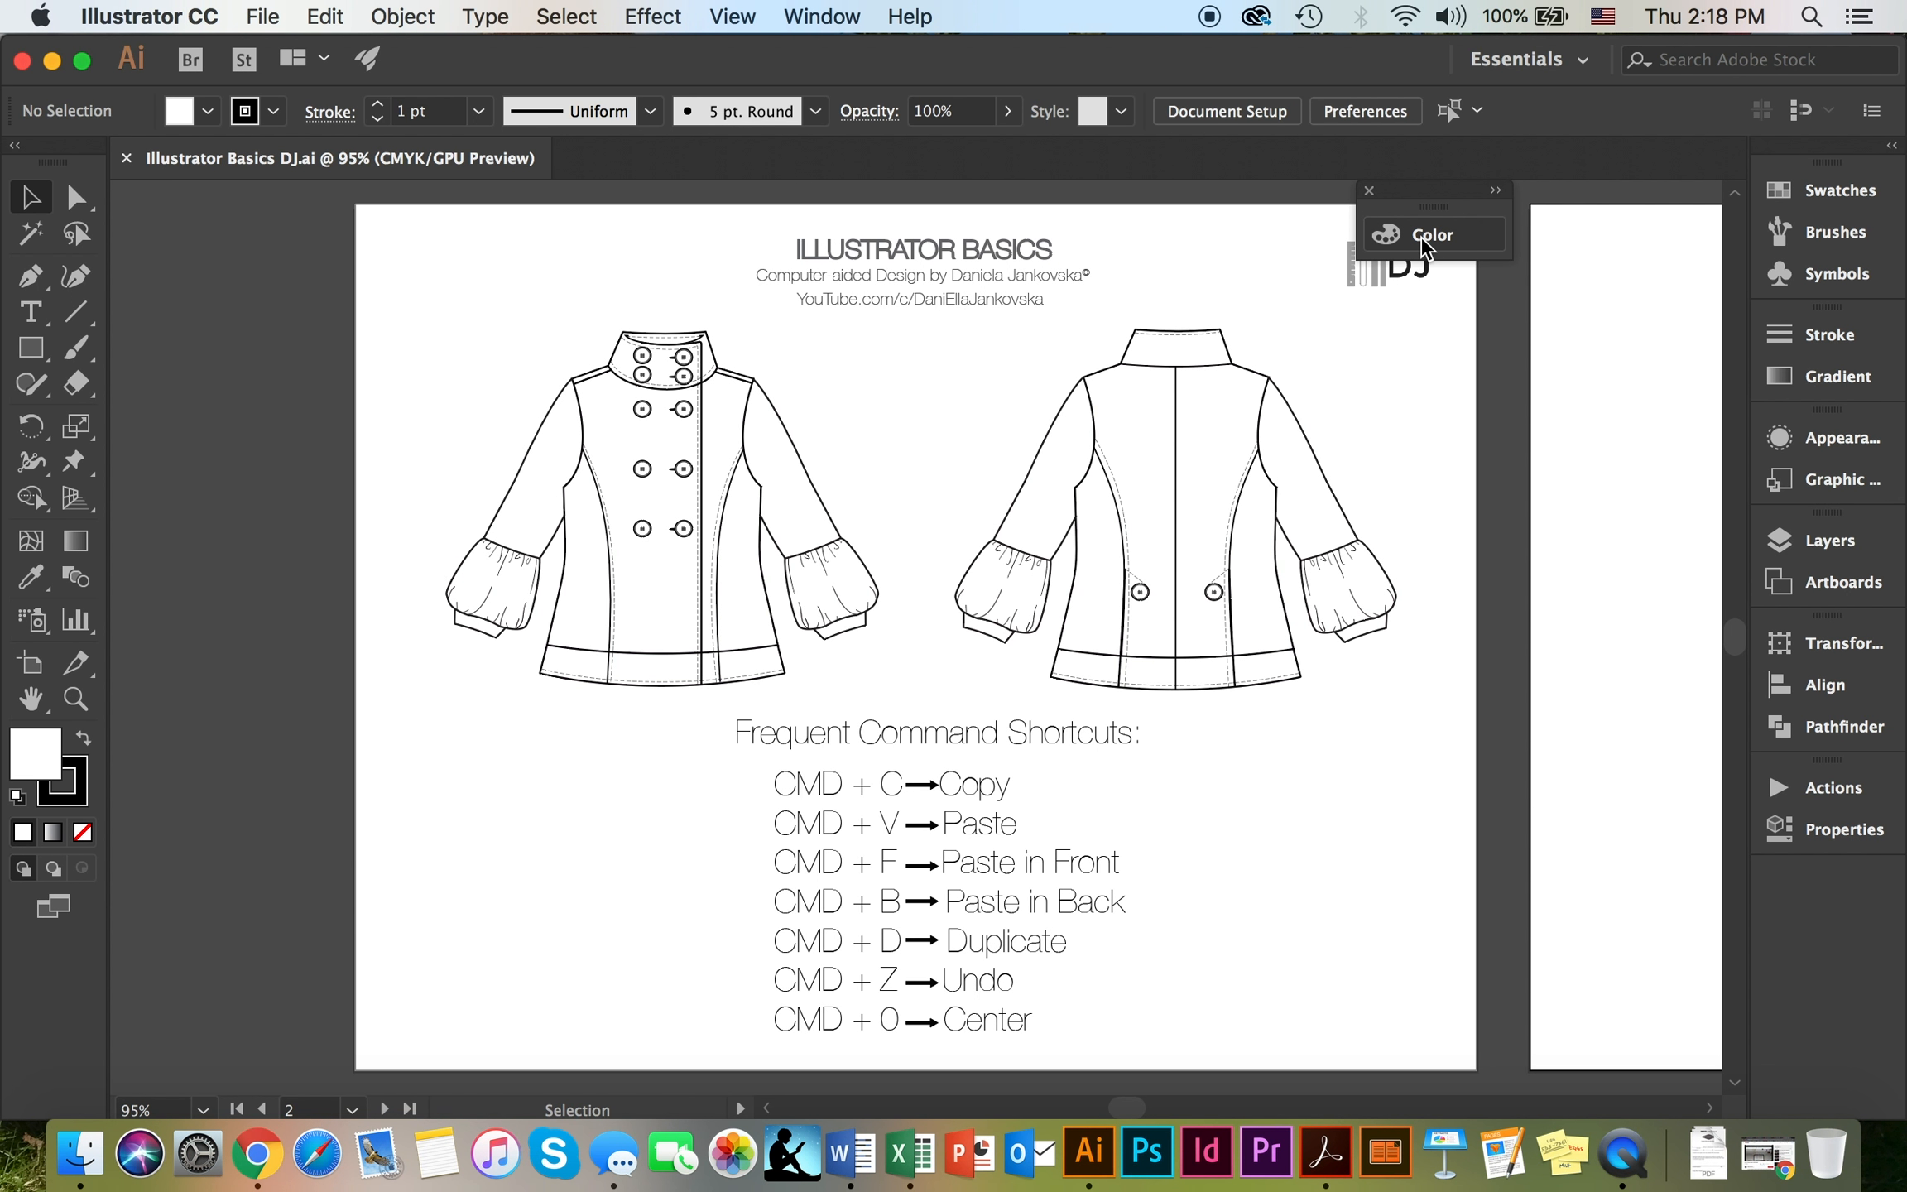
{"action": "left_click", "coordinate": [1419, 235]}
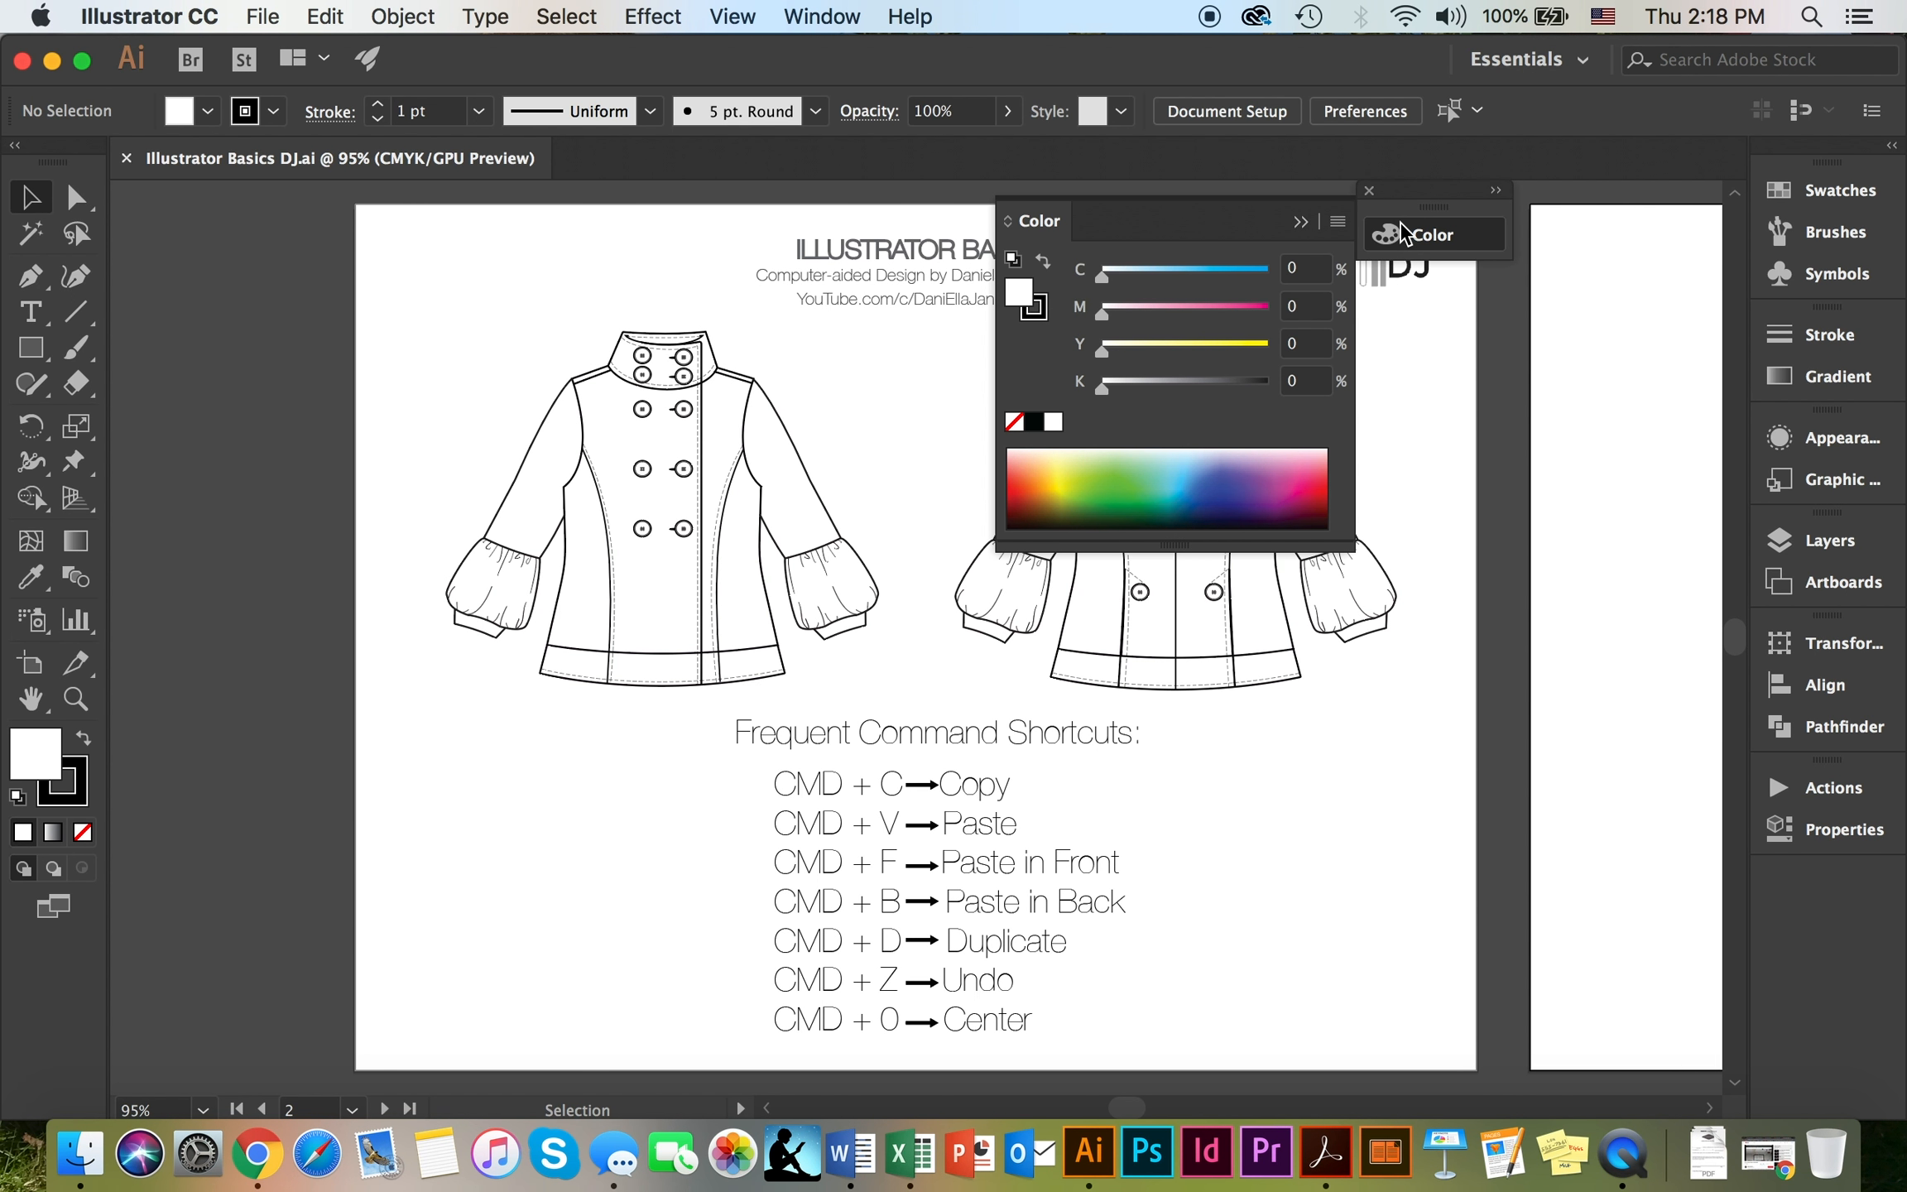
{"action": "left_click", "coordinate": [1370, 191]}
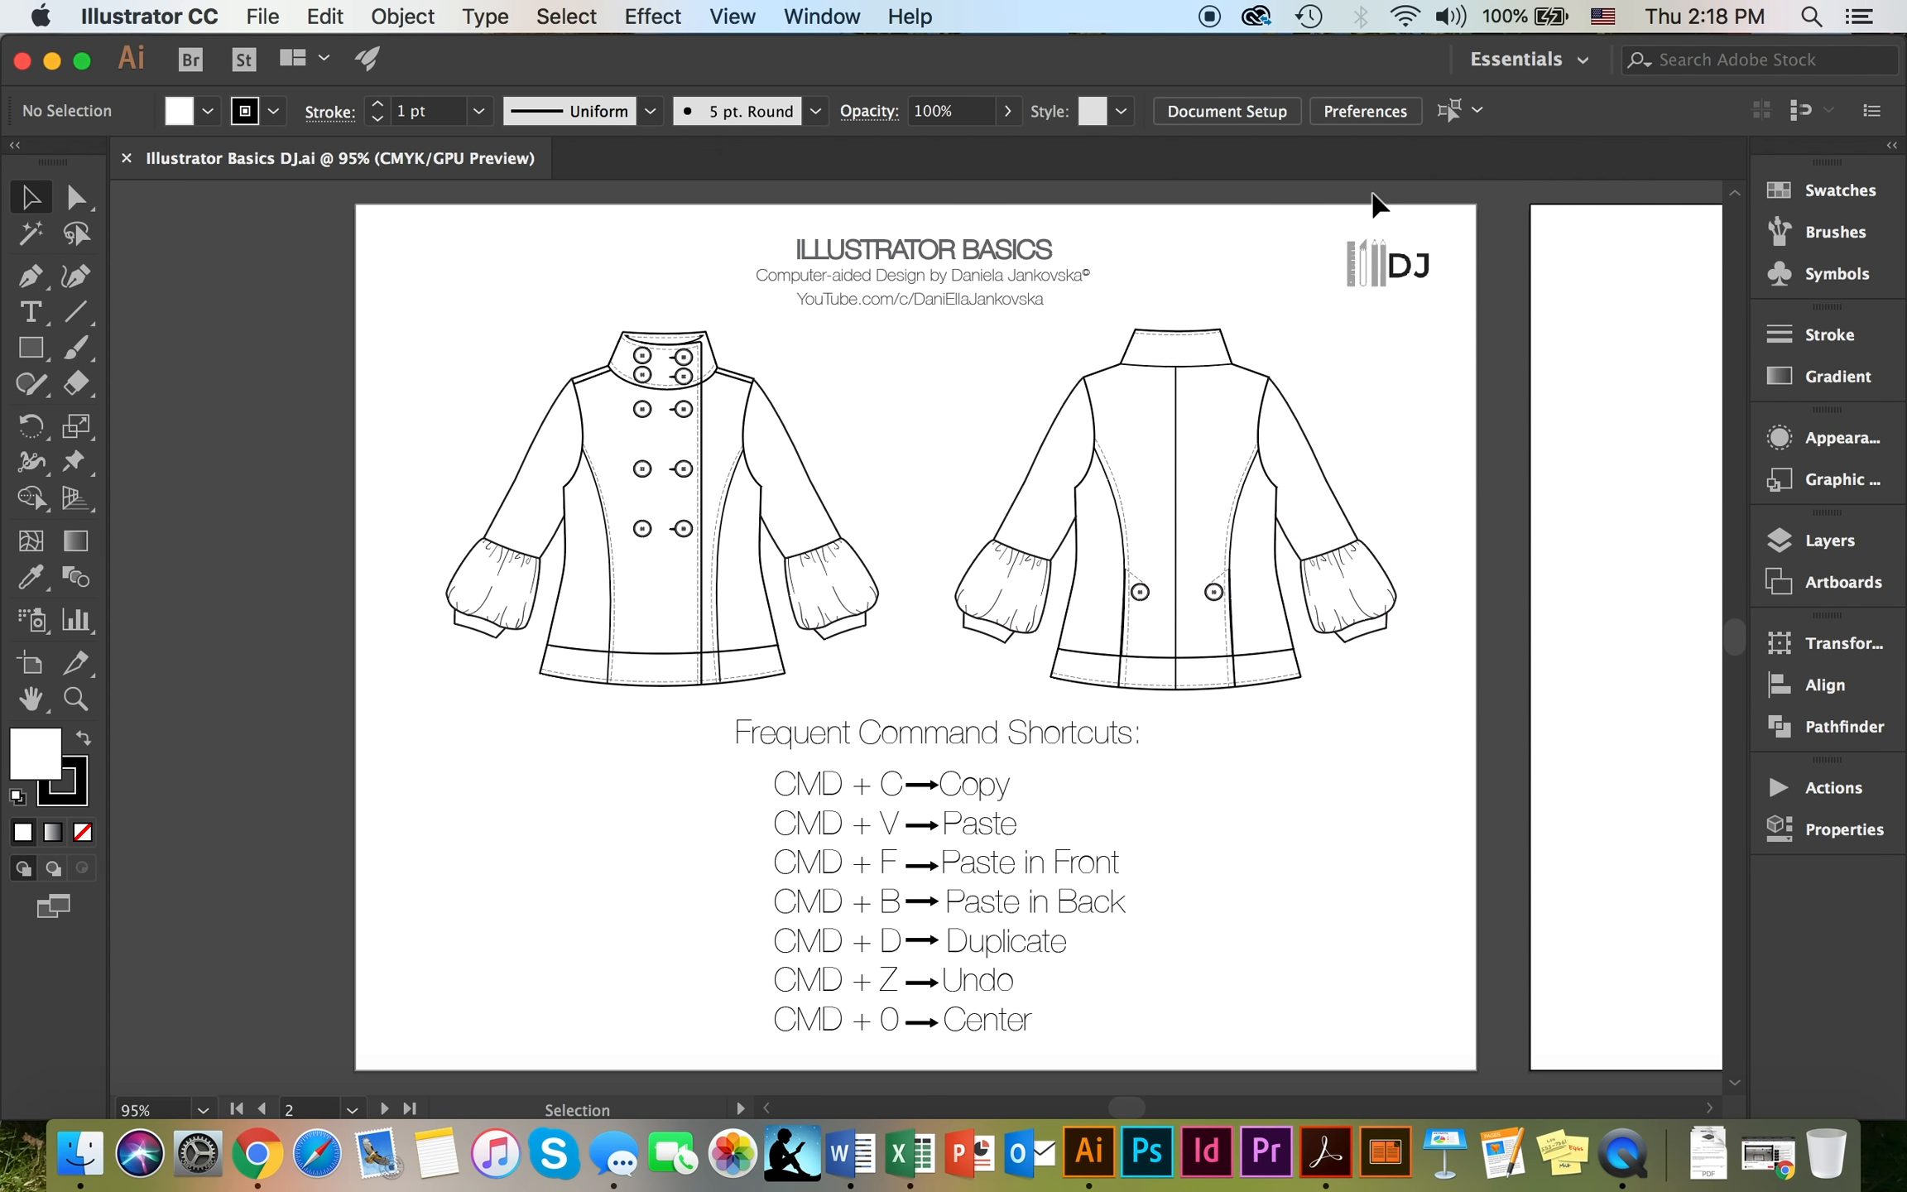
Reopen the Color panel and dock it above Swatches in the same panel group
{"action": "left_click", "coordinate": [831, 17]}
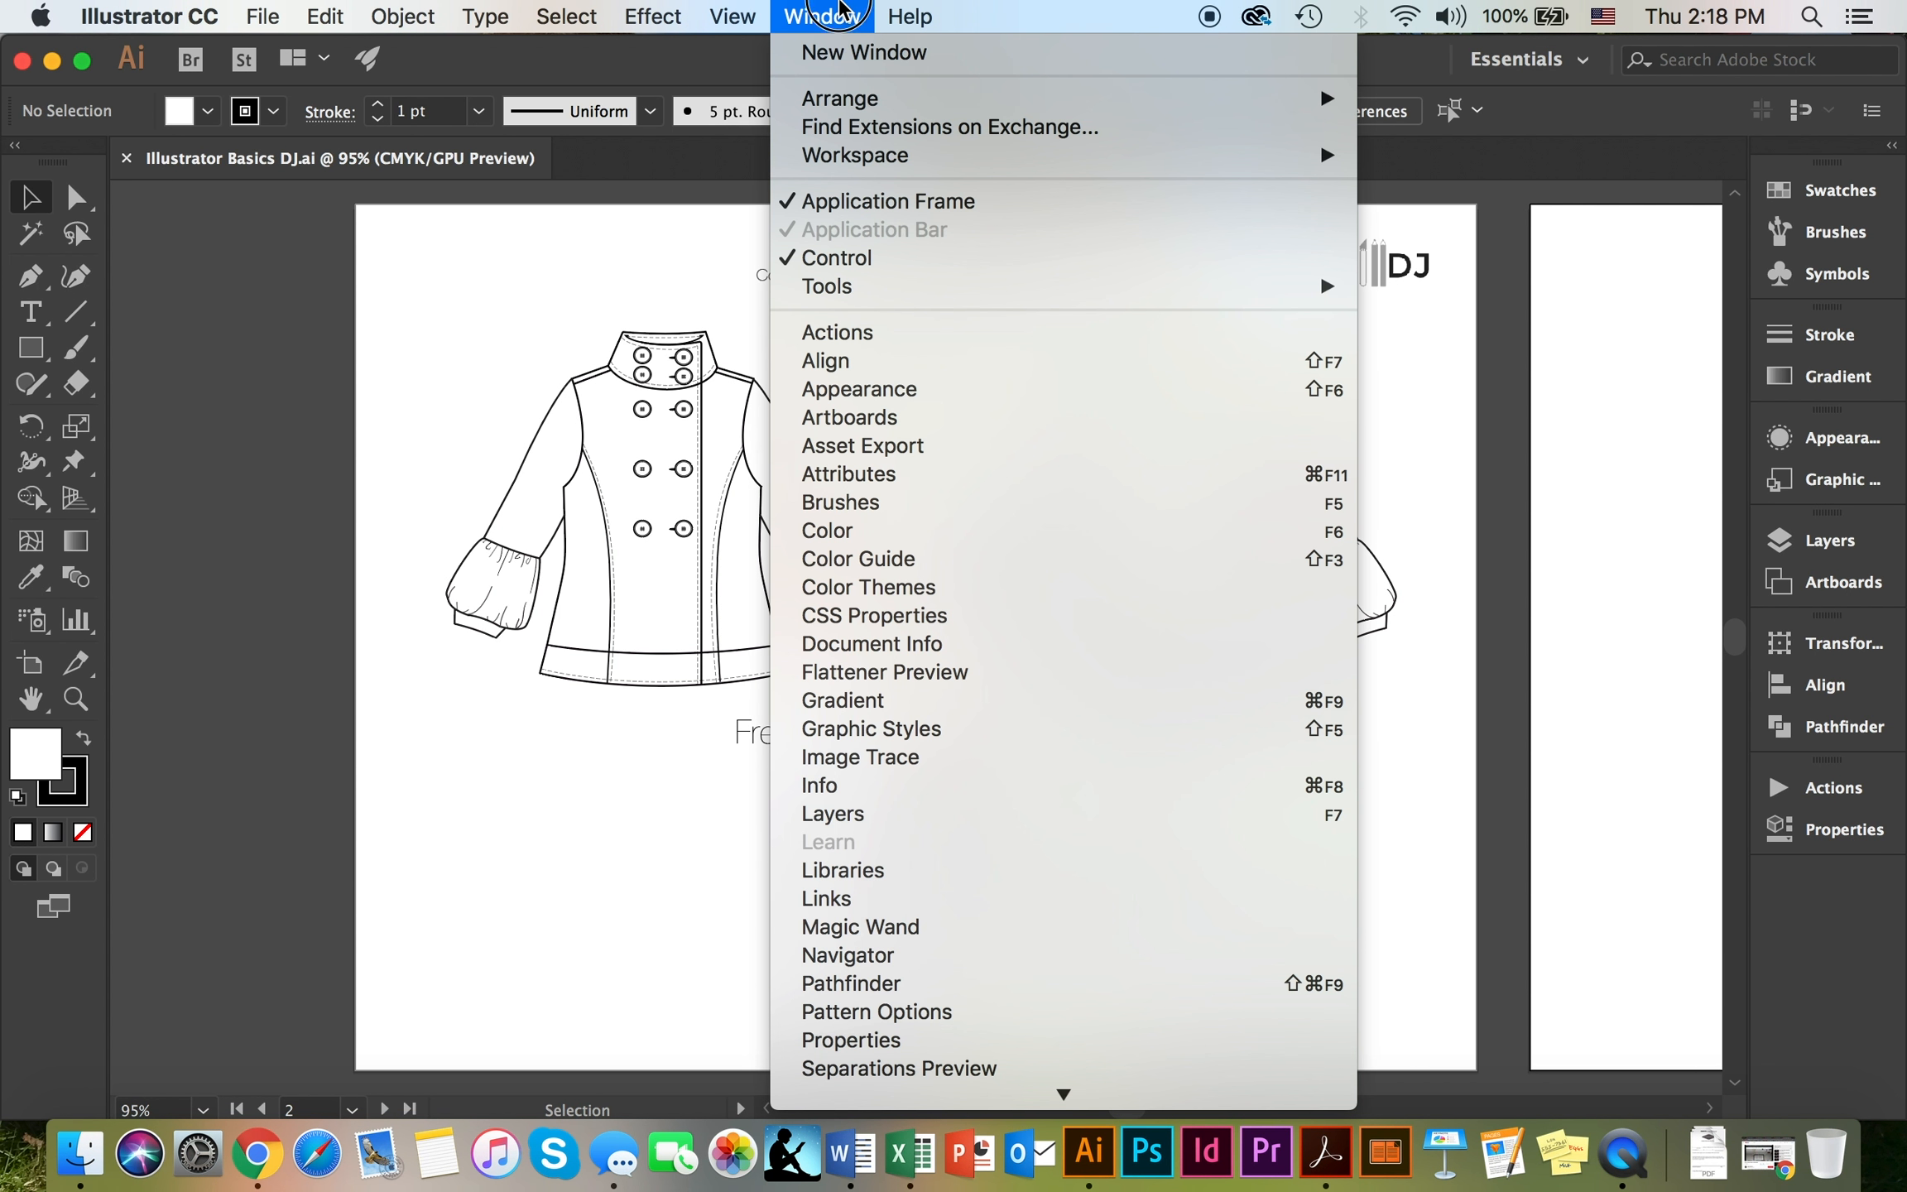
{"action": "left_click", "coordinate": [910, 531]}
{"action": "left_click_drag", "start_coordinate": [1369, 195], "coordinate": [1806, 191]}
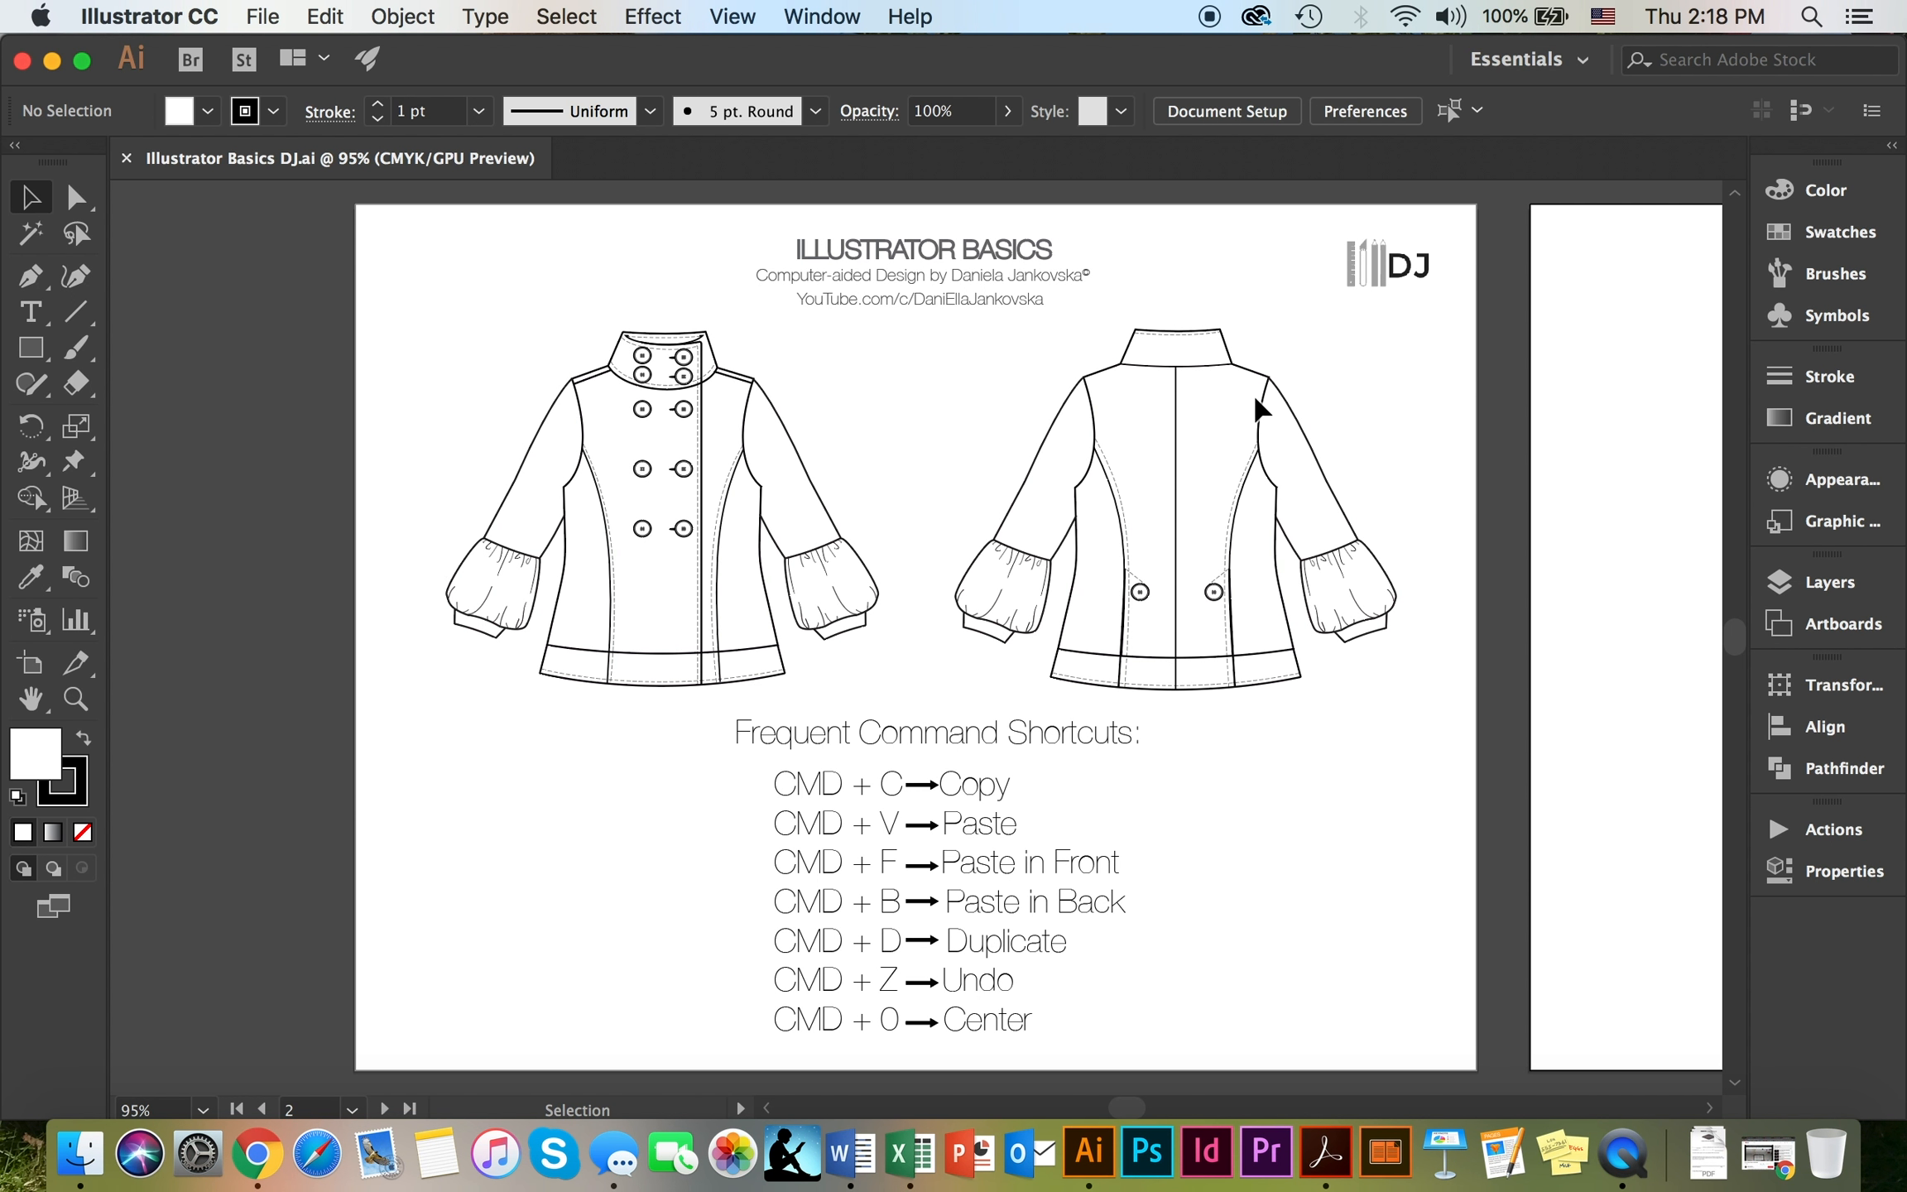
Save the current panel arrangement as a new workspace named Fashion Workspace
{"action": "left_click", "coordinate": [1583, 56]}
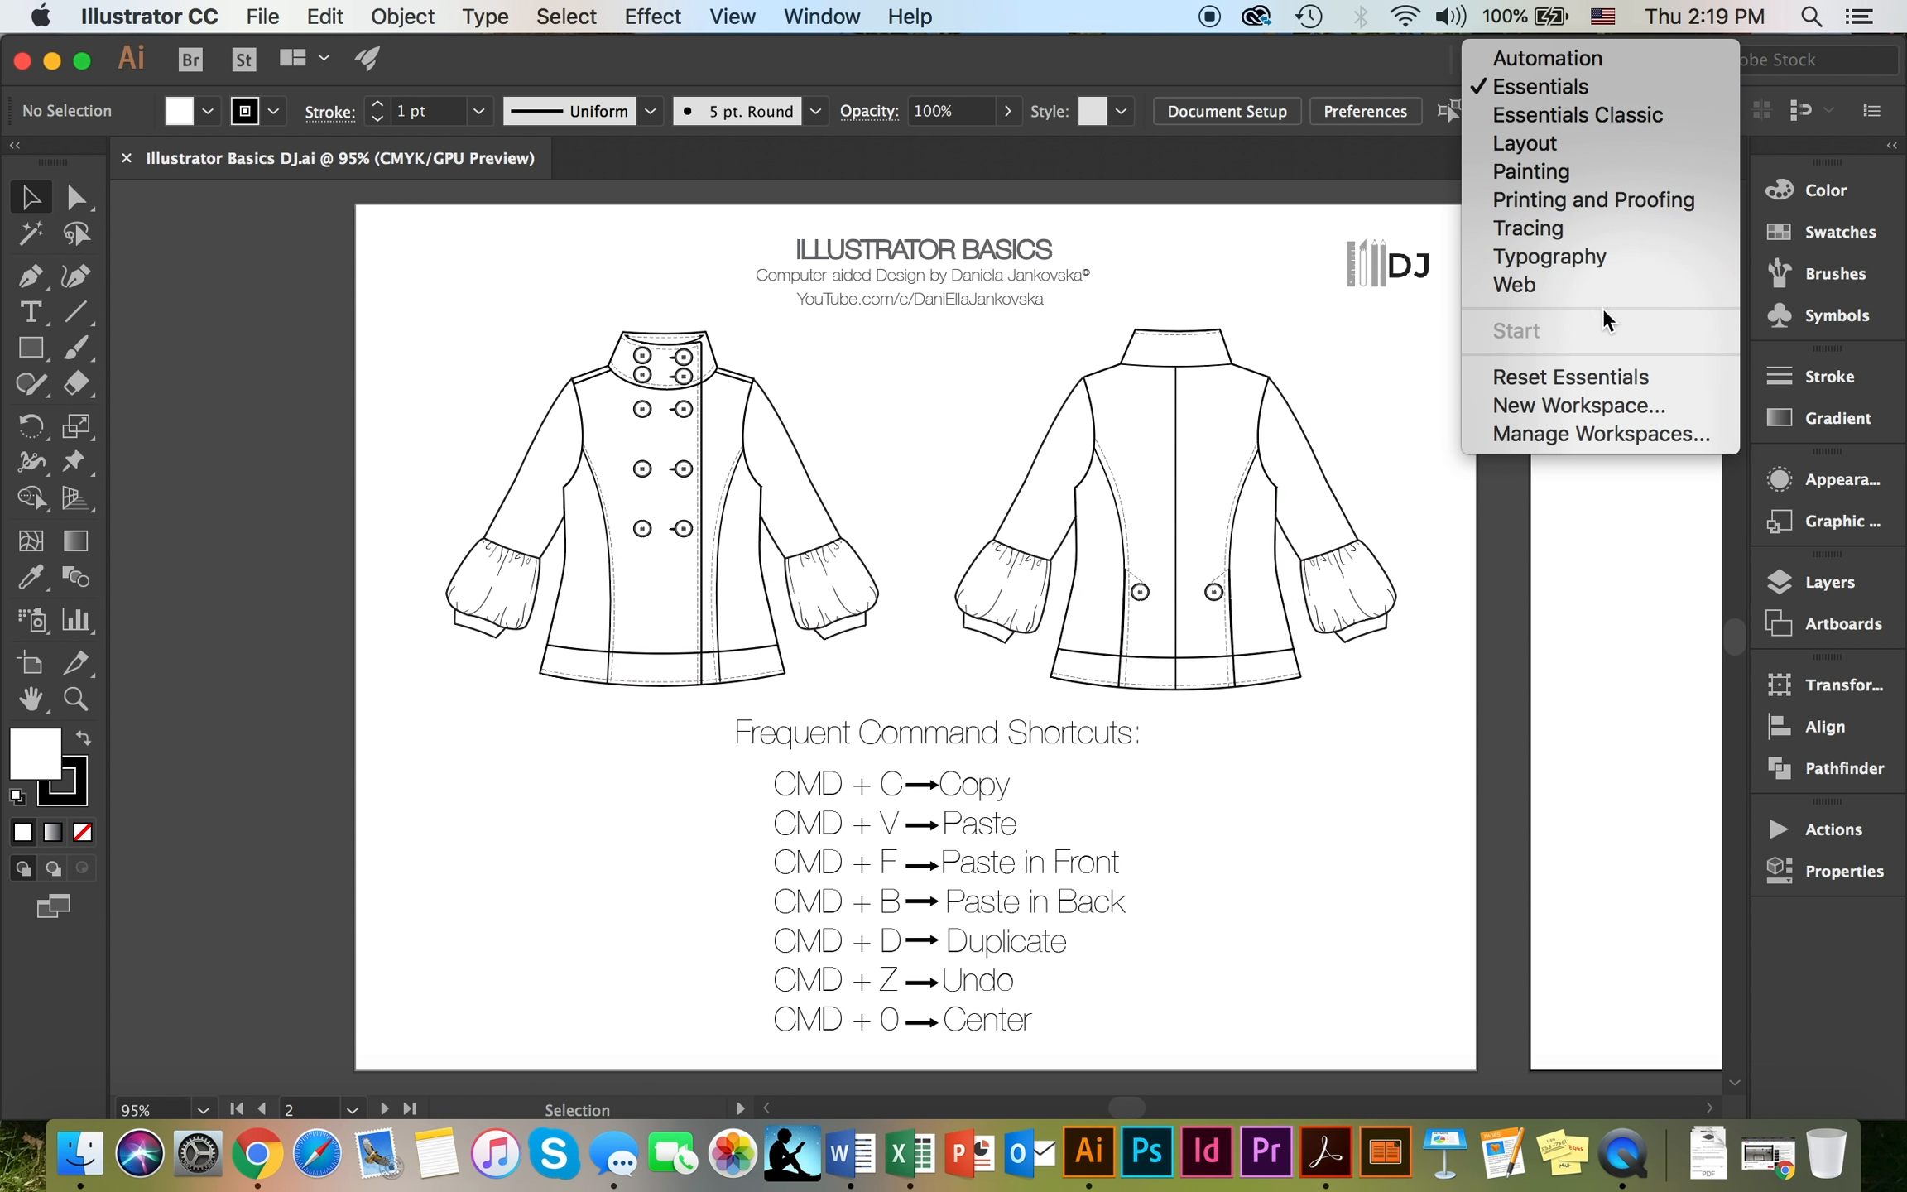
{"action": "left_click", "coordinate": [1604, 399]}
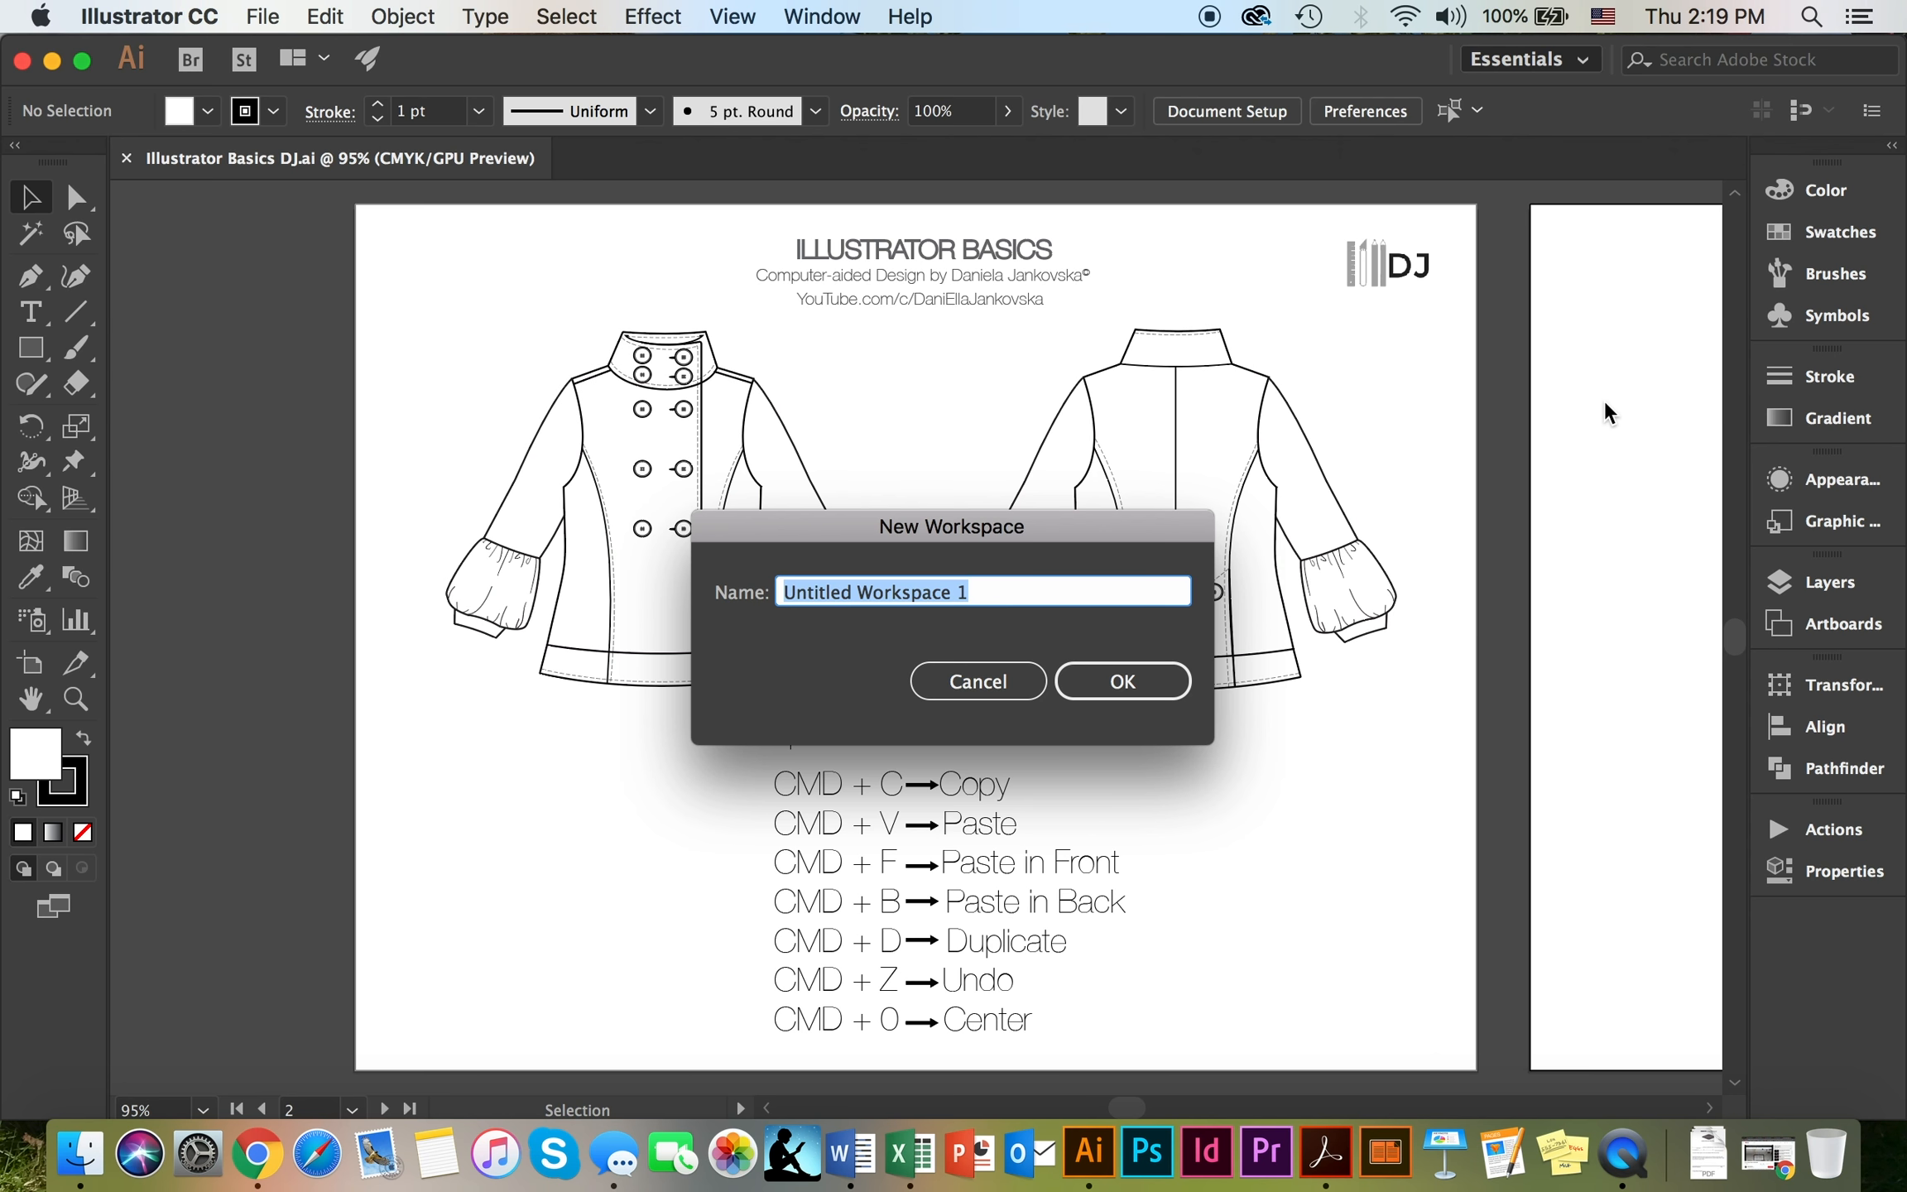
{"action": "type", "text": "Fa"}
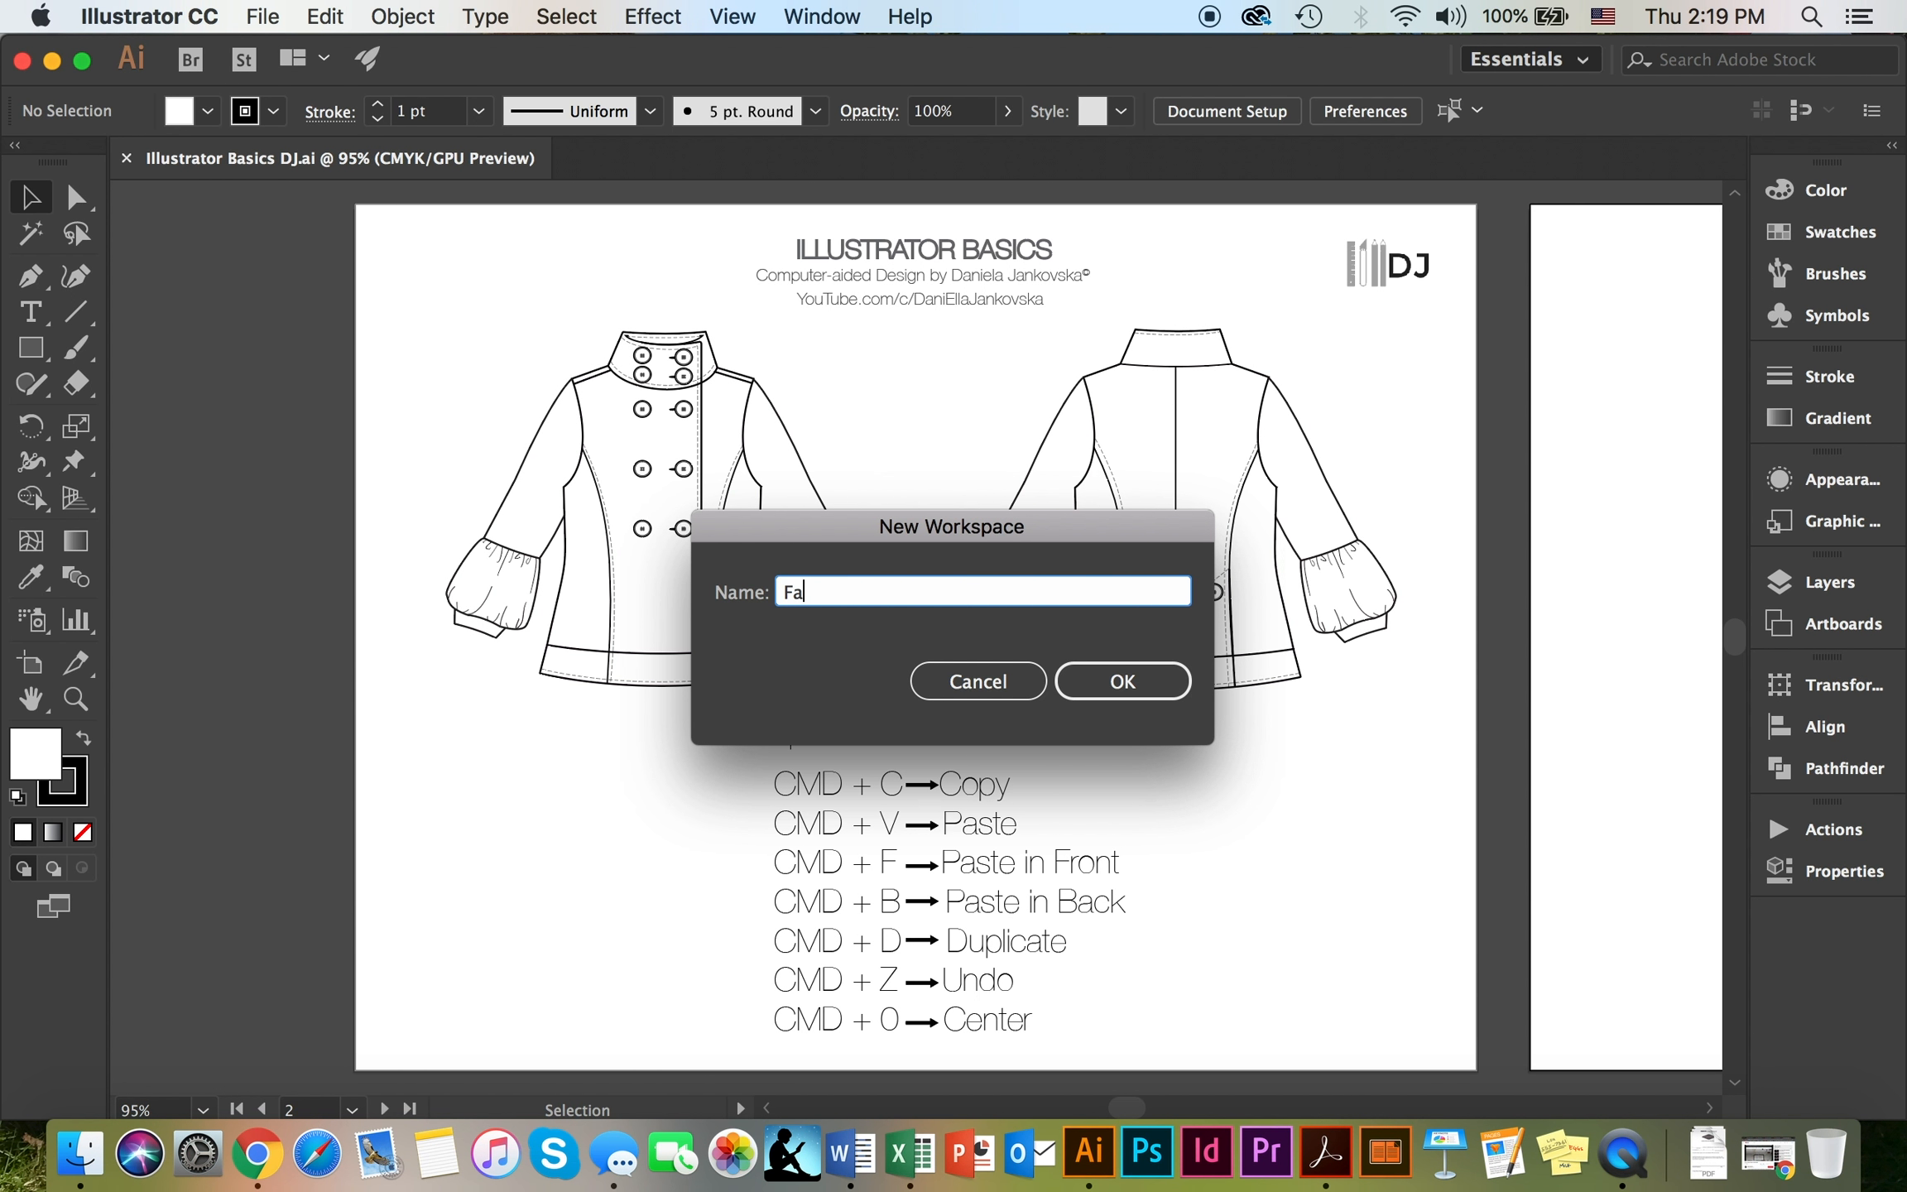
{"action": "type", "text": "shion Workspace"}
{"action": "key", "text": "Return"}
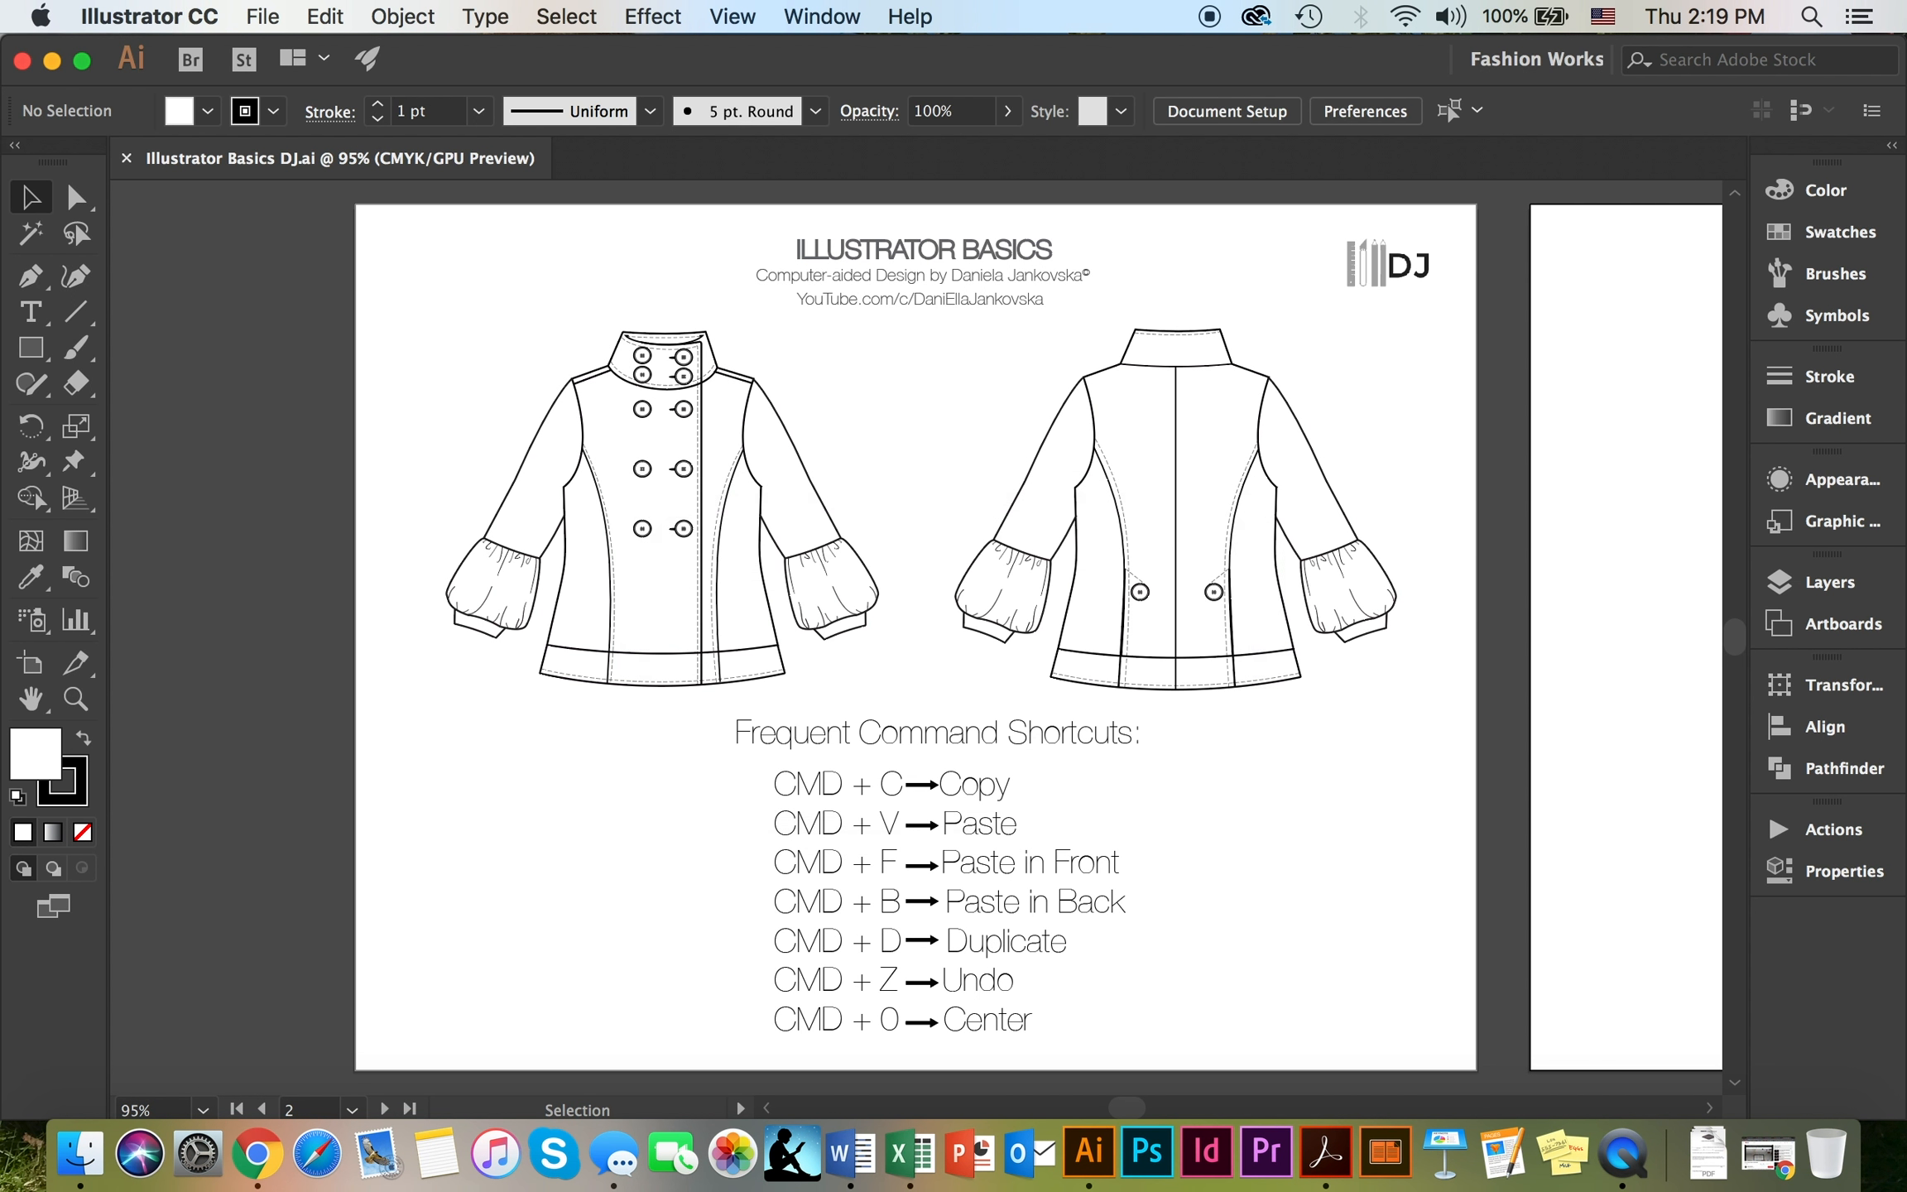
Try the Automation and Painting workspaces and return to Fashion Workspace
{"action": "left_click", "coordinate": [1481, 60]}
{"action": "left_click", "coordinate": [1487, 105]}
{"action": "left_click", "coordinate": [1560, 60]}
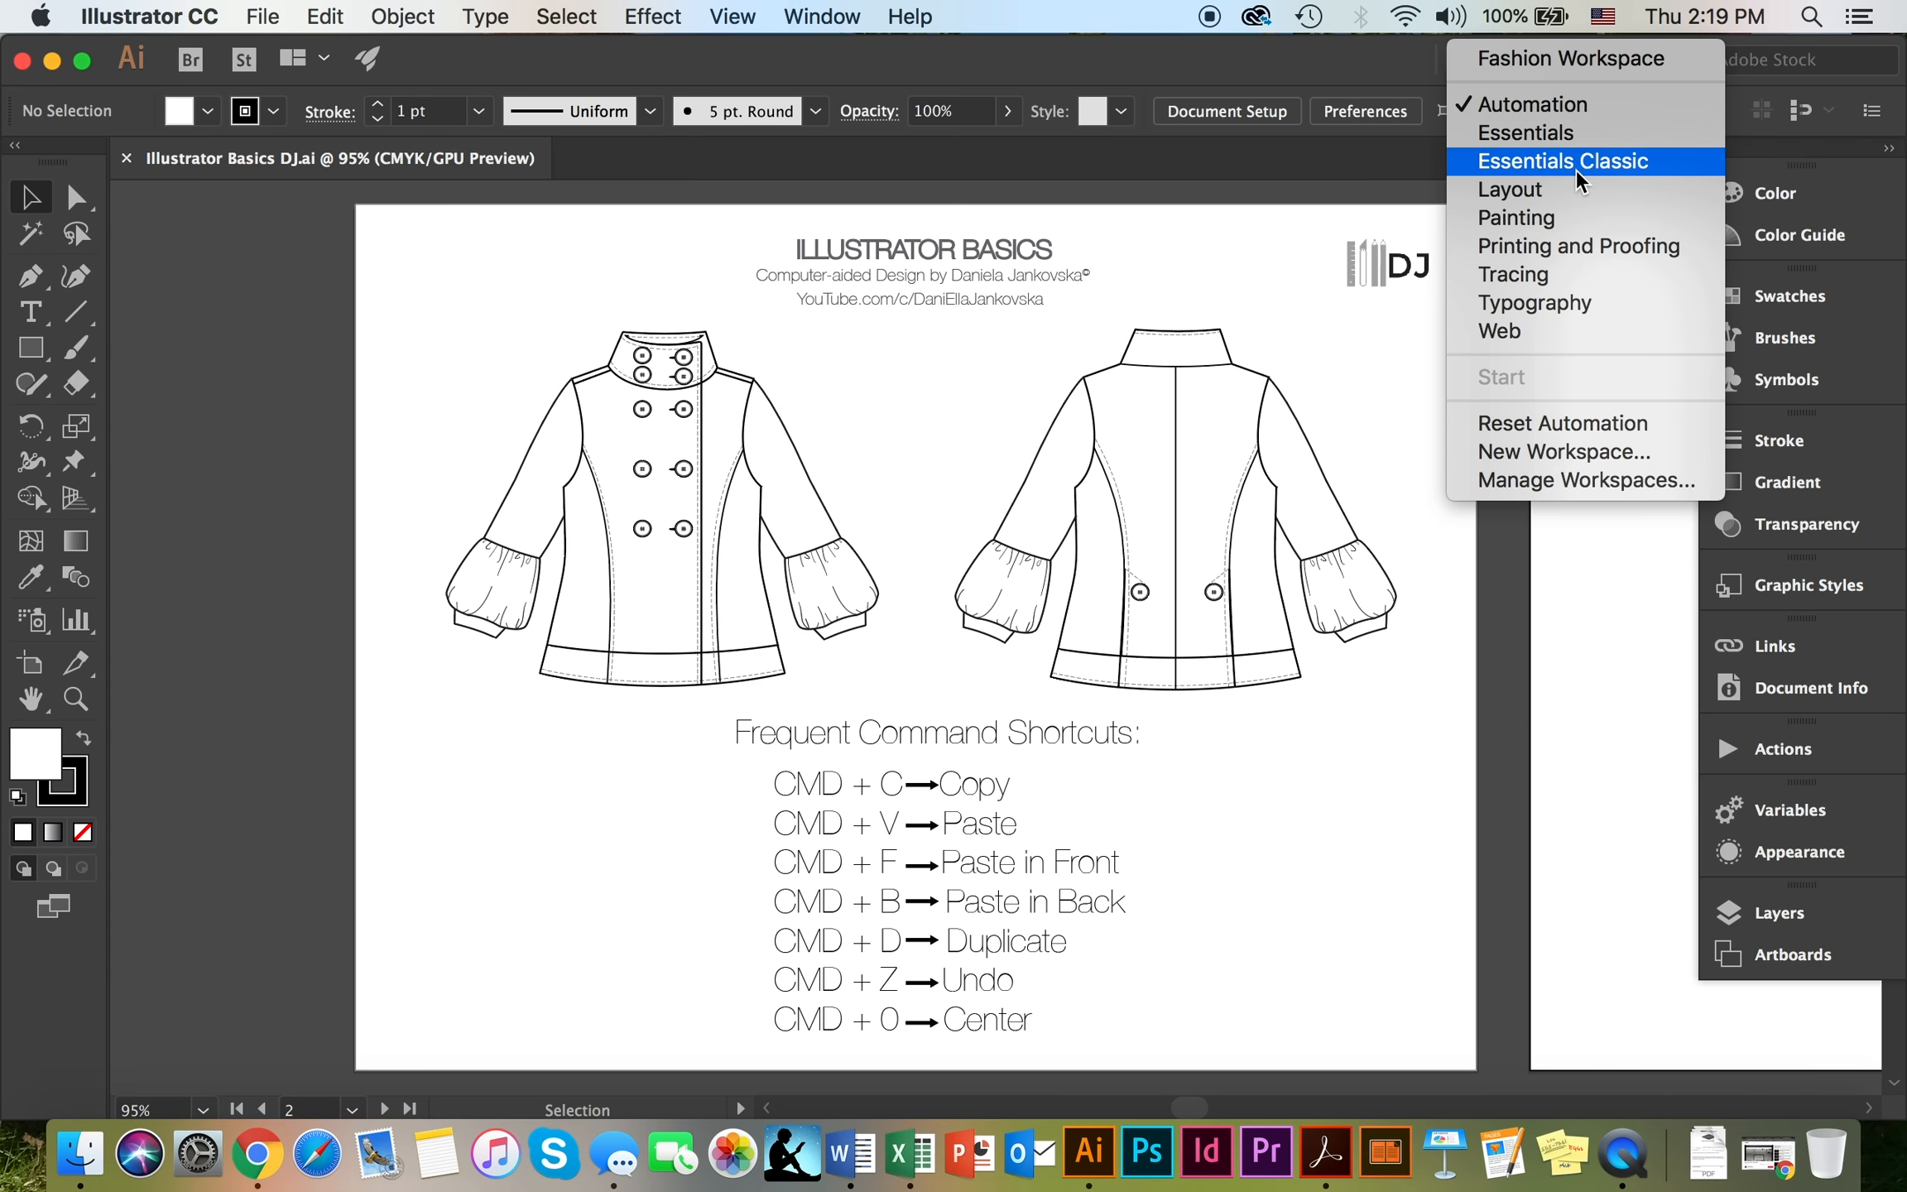
{"action": "left_click", "coordinate": [1568, 220]}
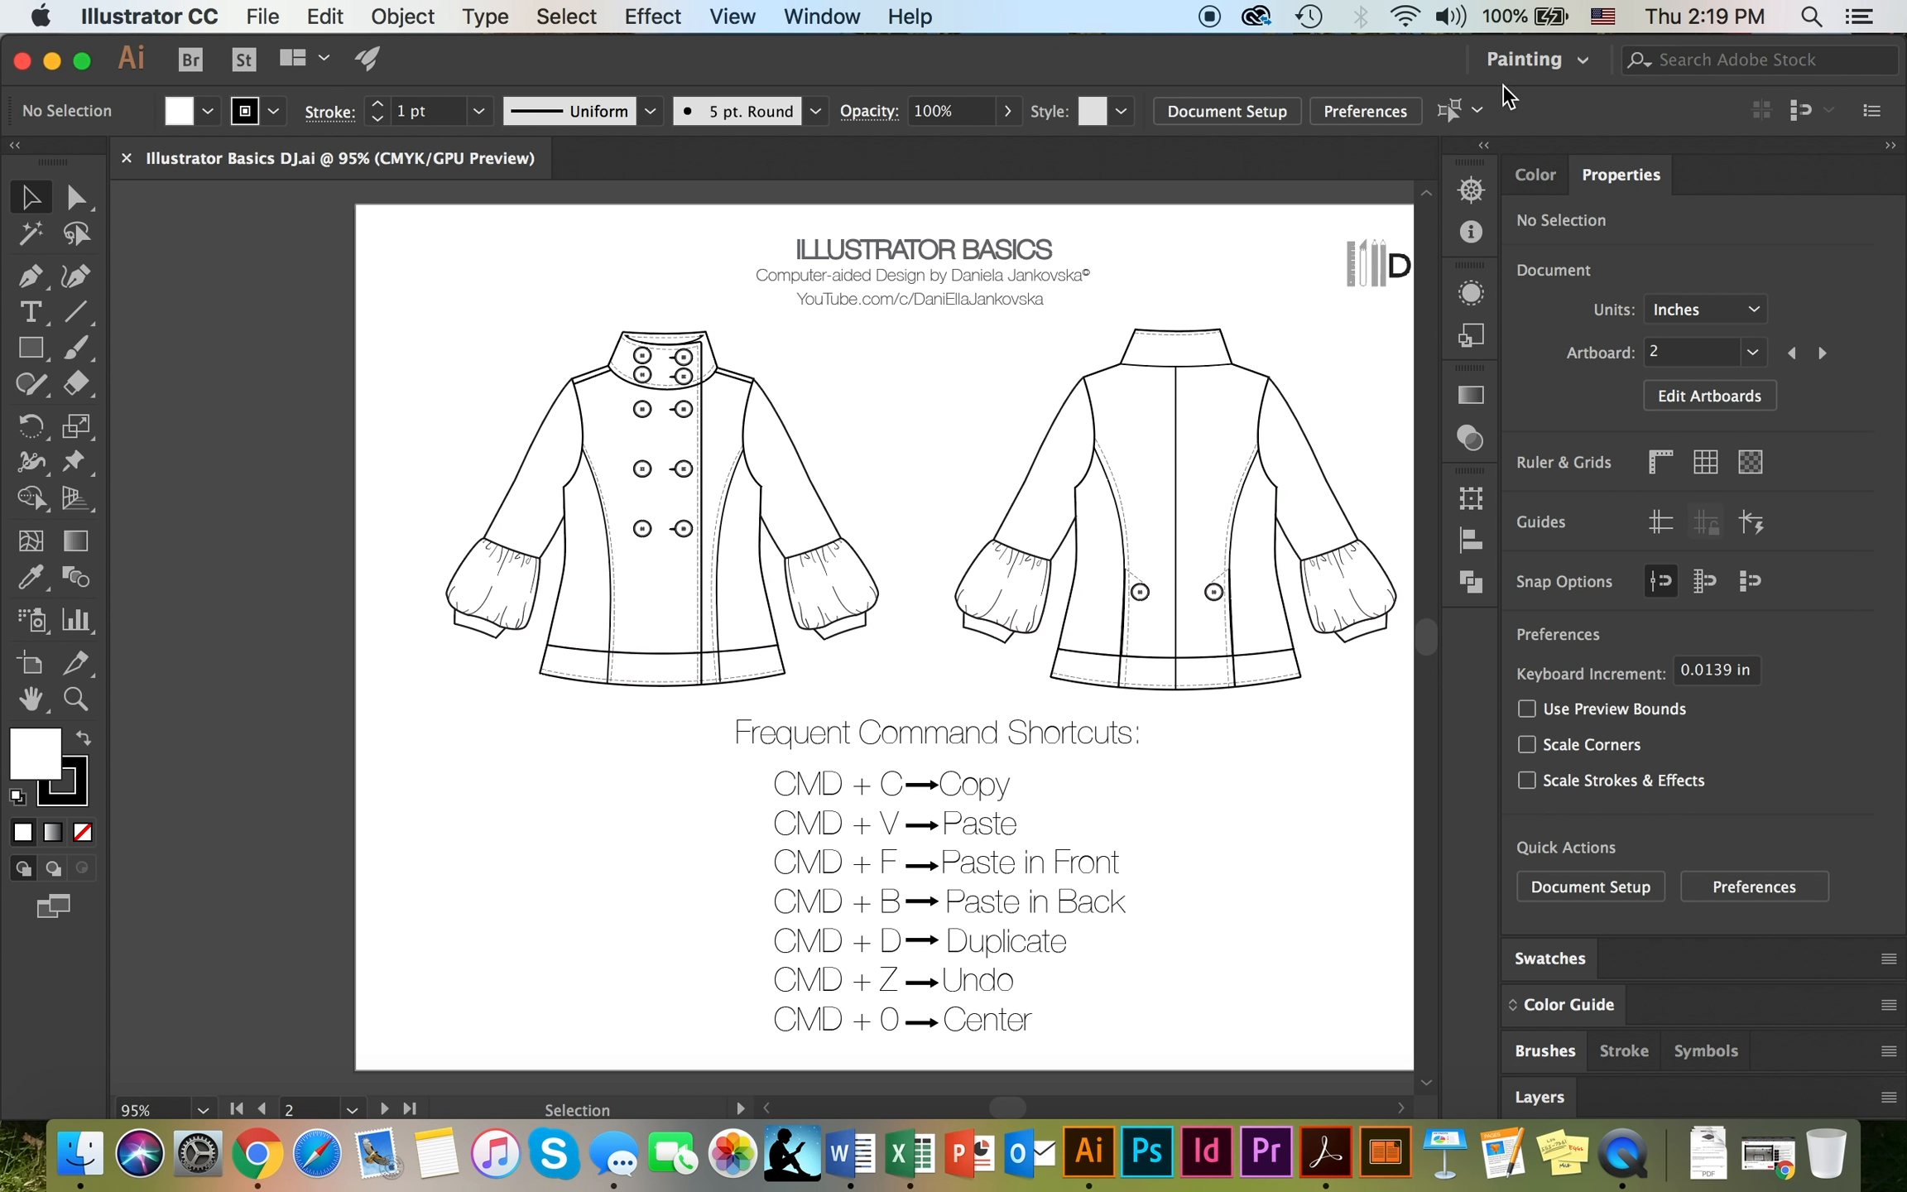
{"action": "left_click", "coordinate": [1582, 61]}
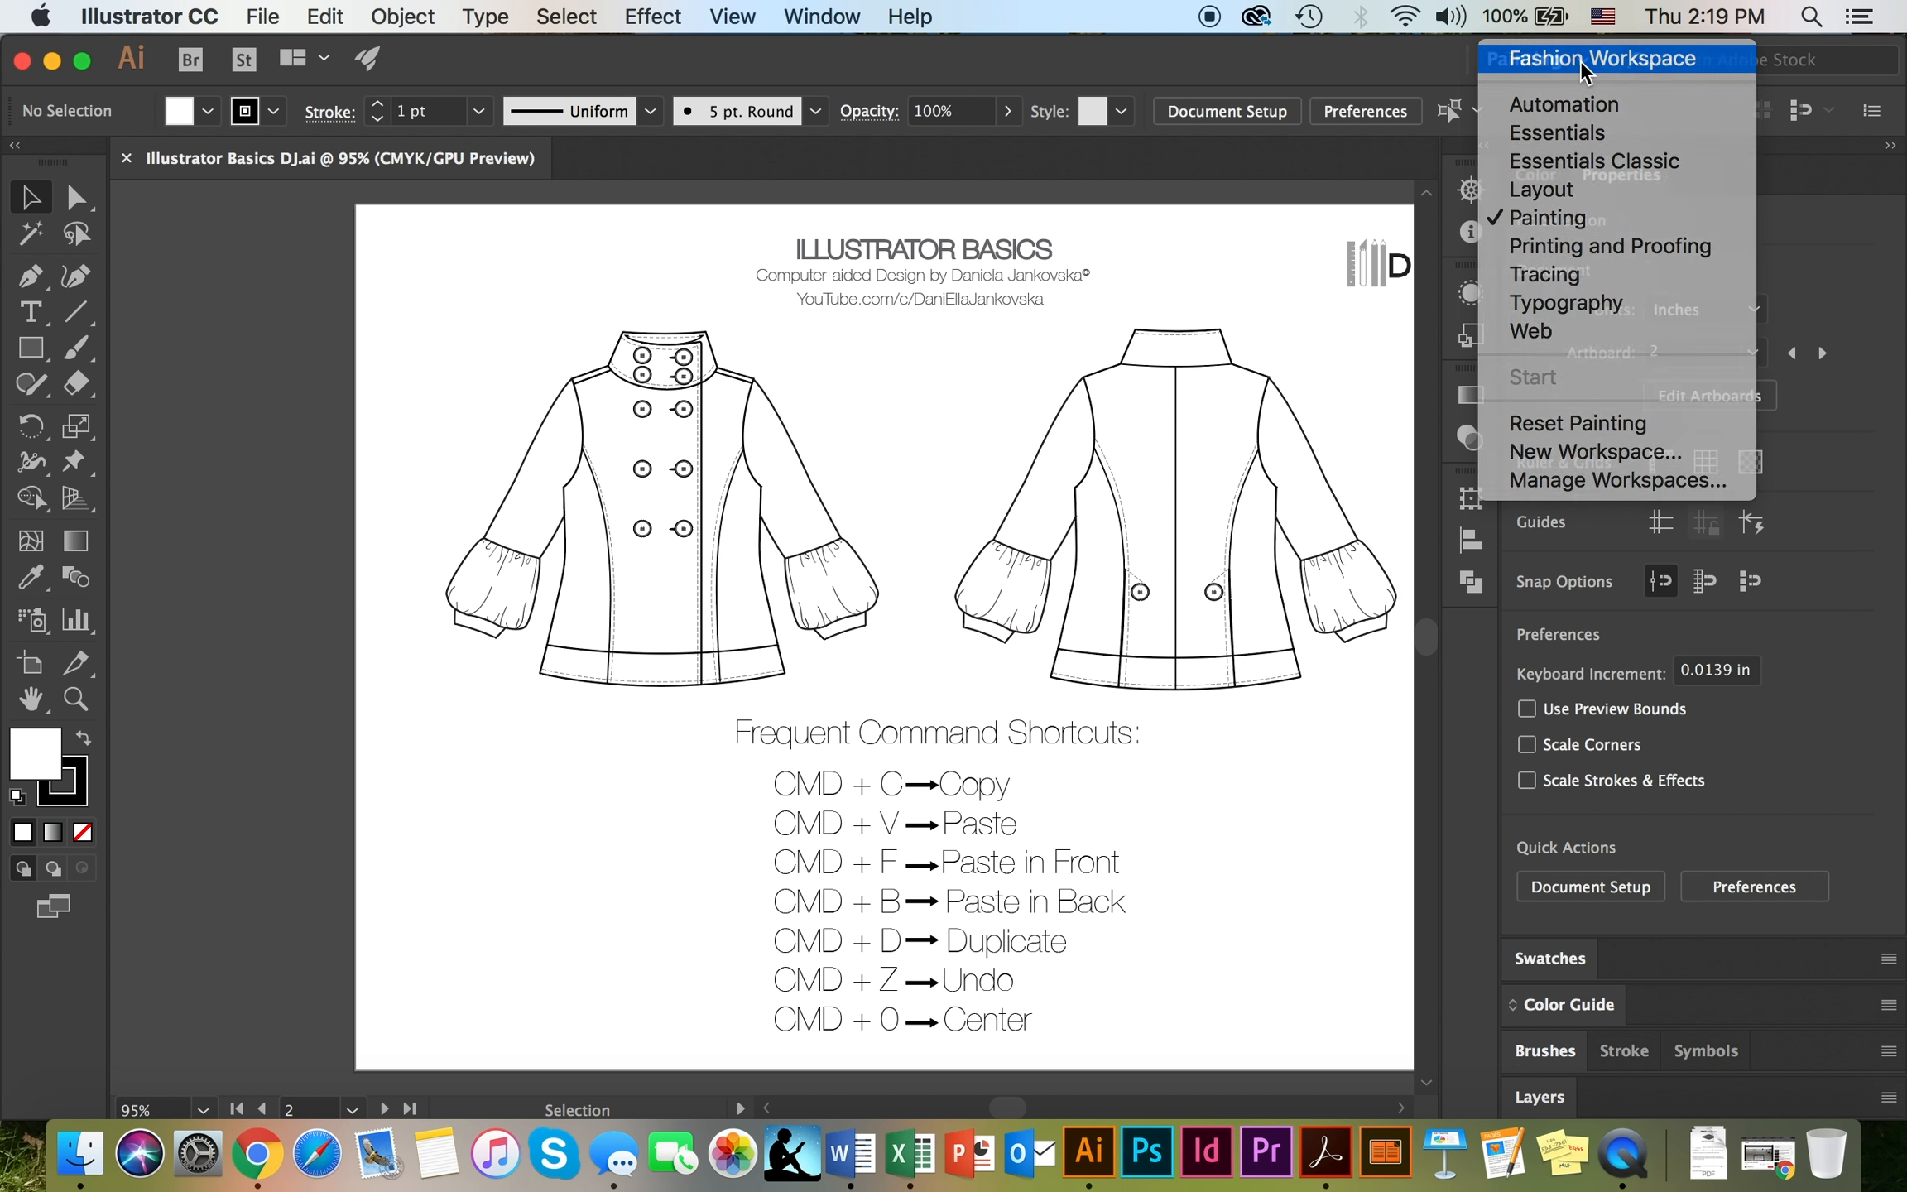
{"action": "left_click", "coordinate": [1582, 64]}
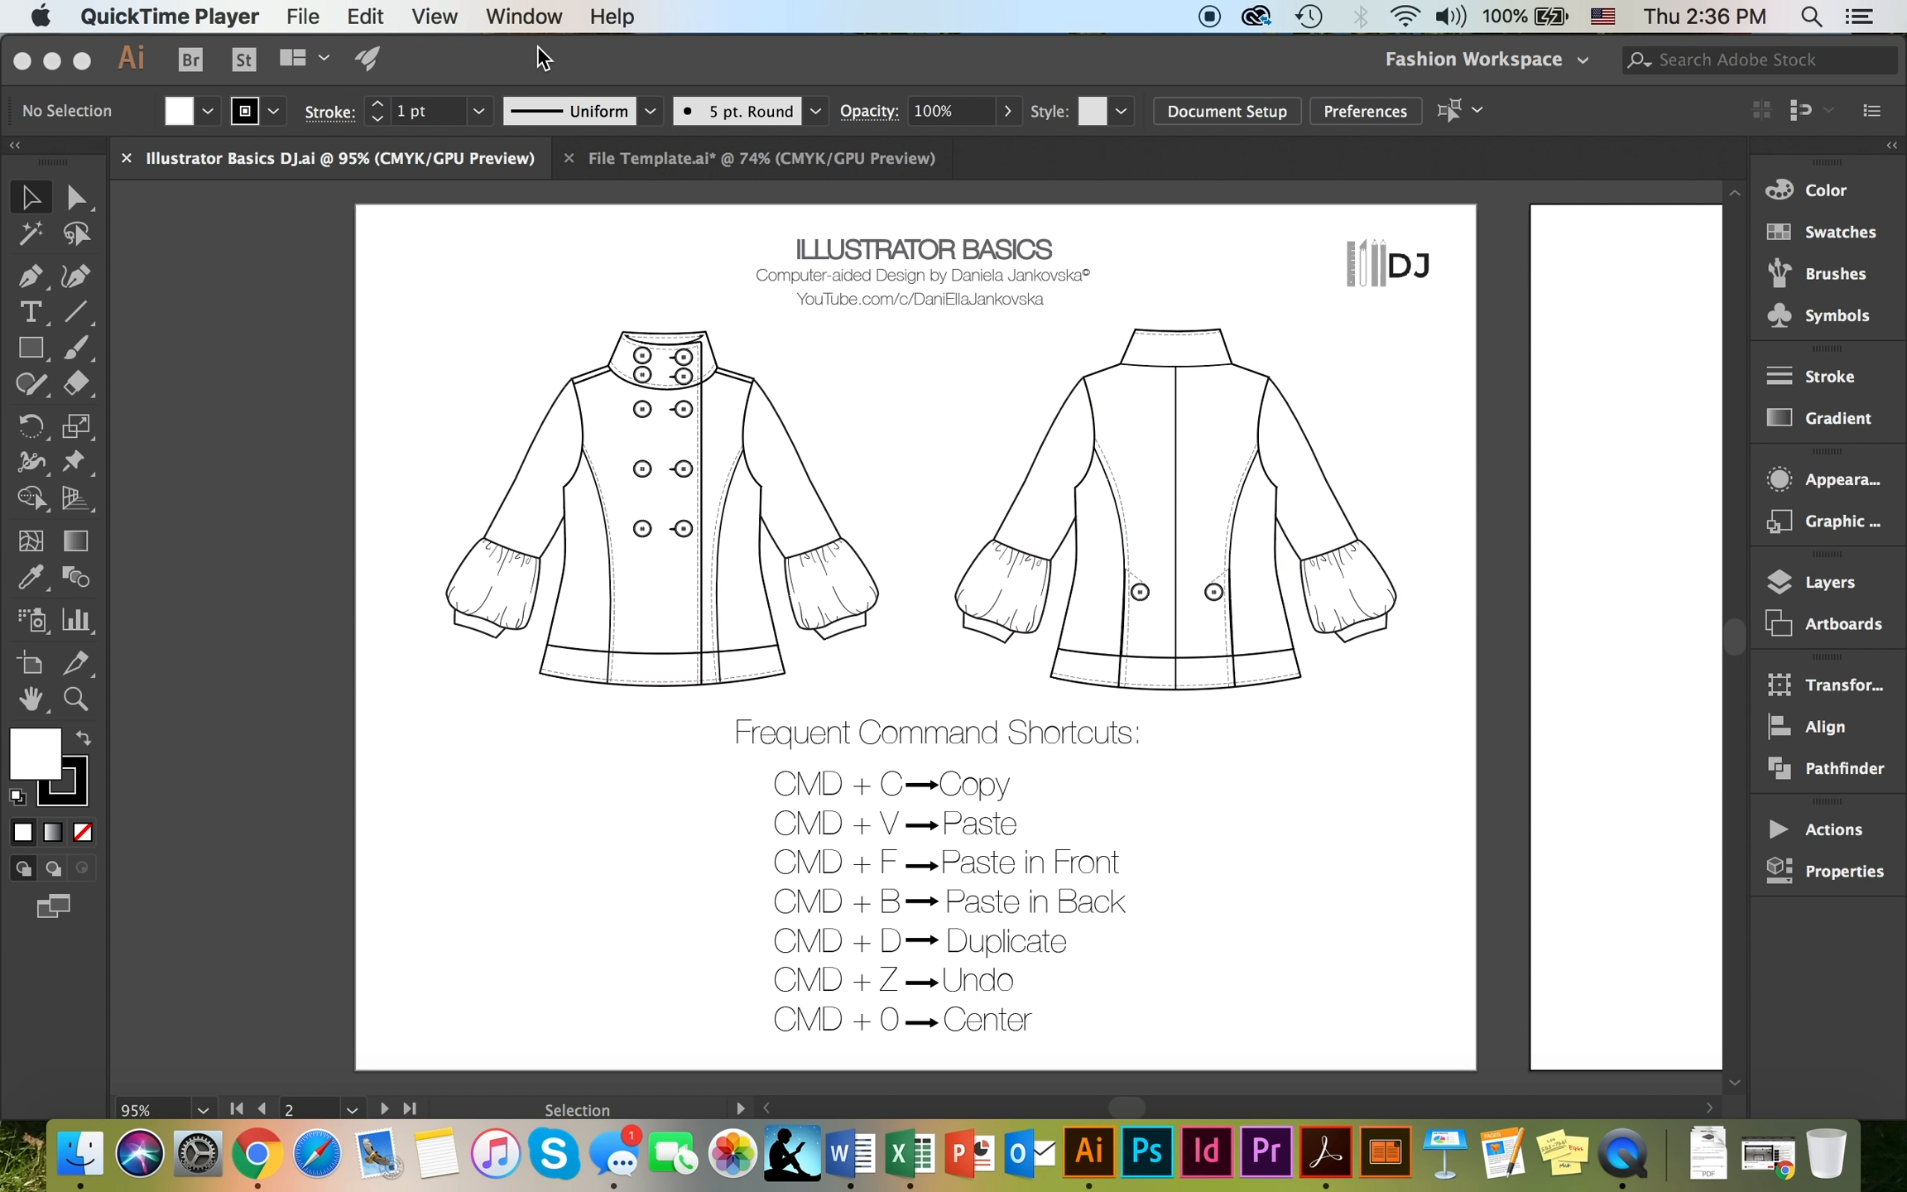
Return to Illustrator and open the keyboard shortcut settings at the Direct Selection tool's shortcut
{"action": "left_click", "coordinate": [543, 58]}
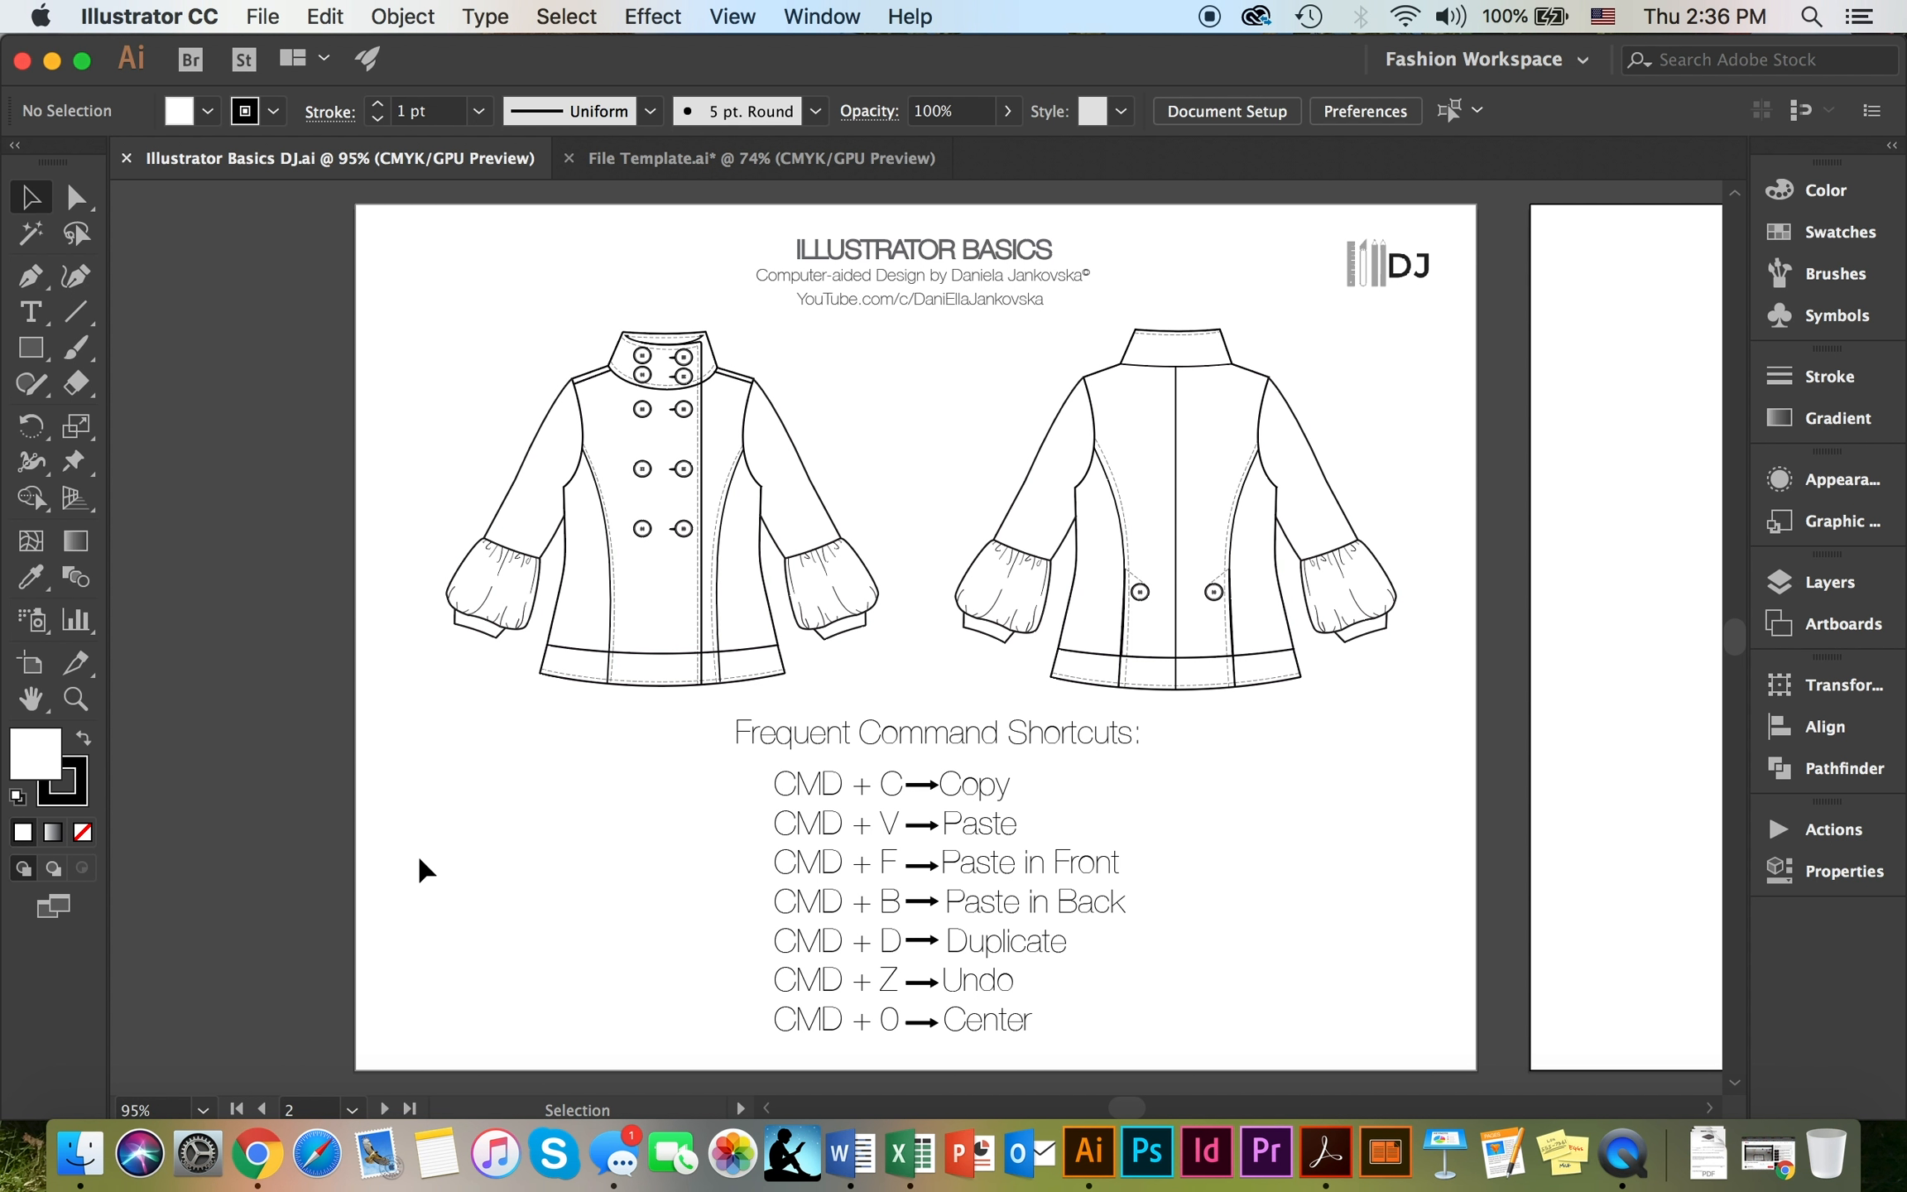
{"action": "left_click", "coordinate": [311, 11]}
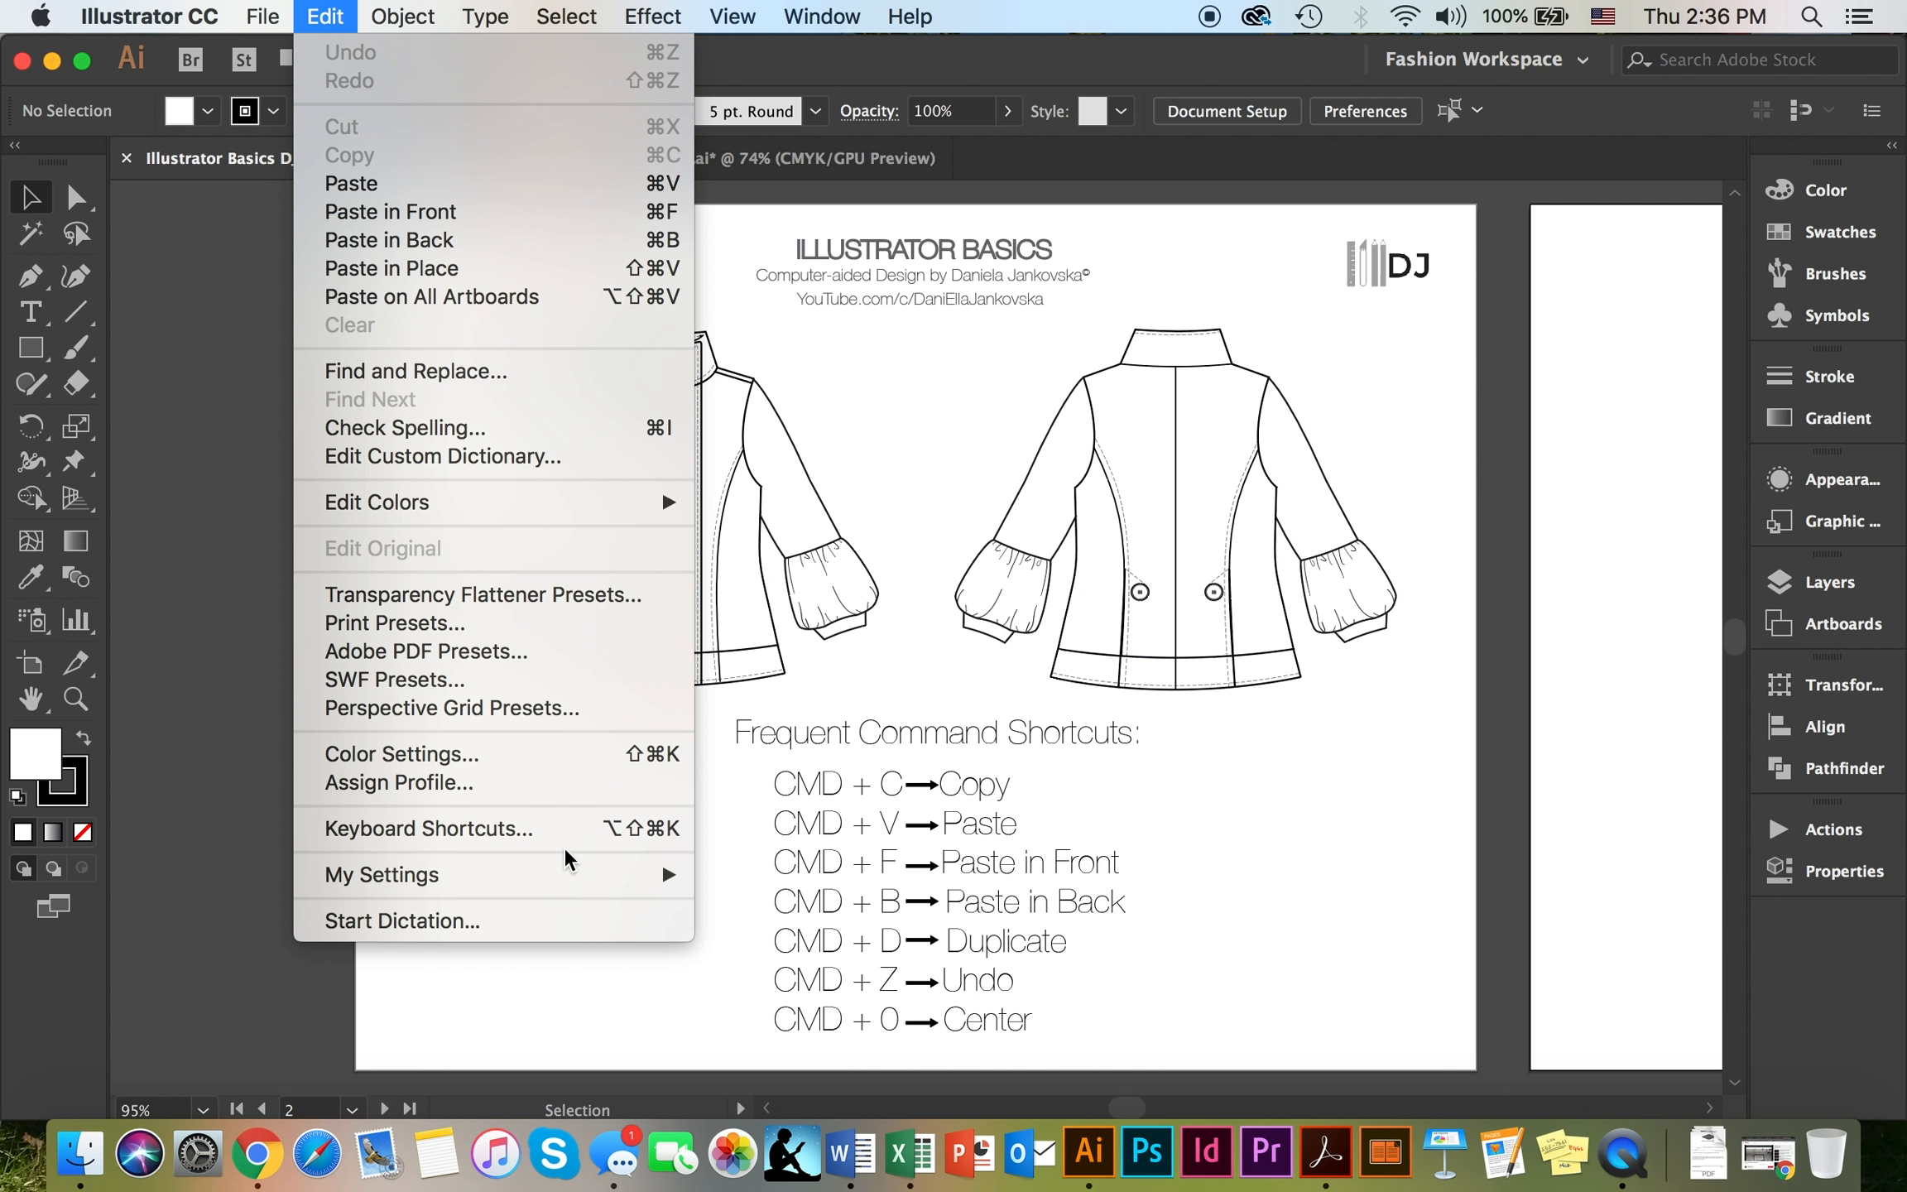
{"action": "left_click", "coordinate": [561, 823]}
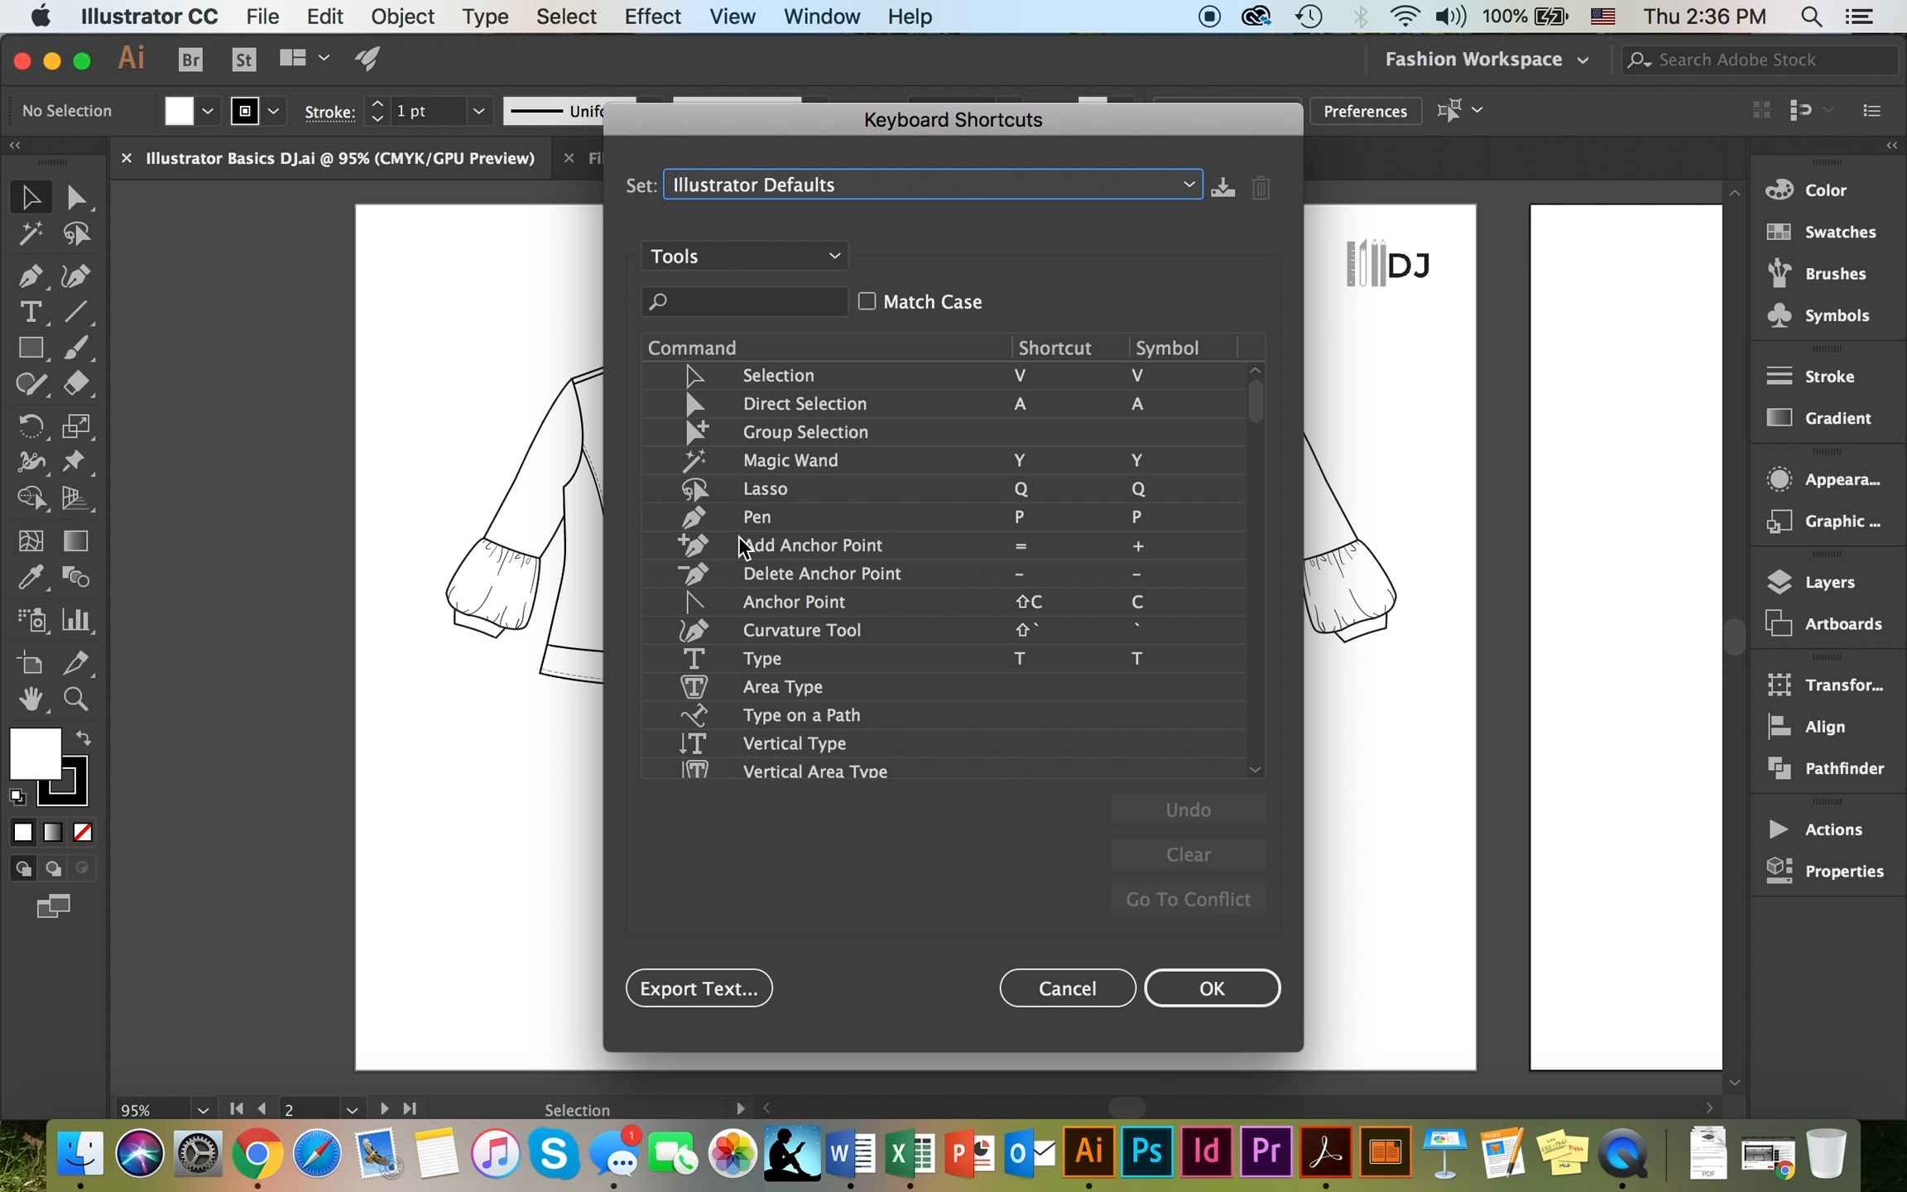
{"action": "left_click", "coordinate": [1020, 403]}
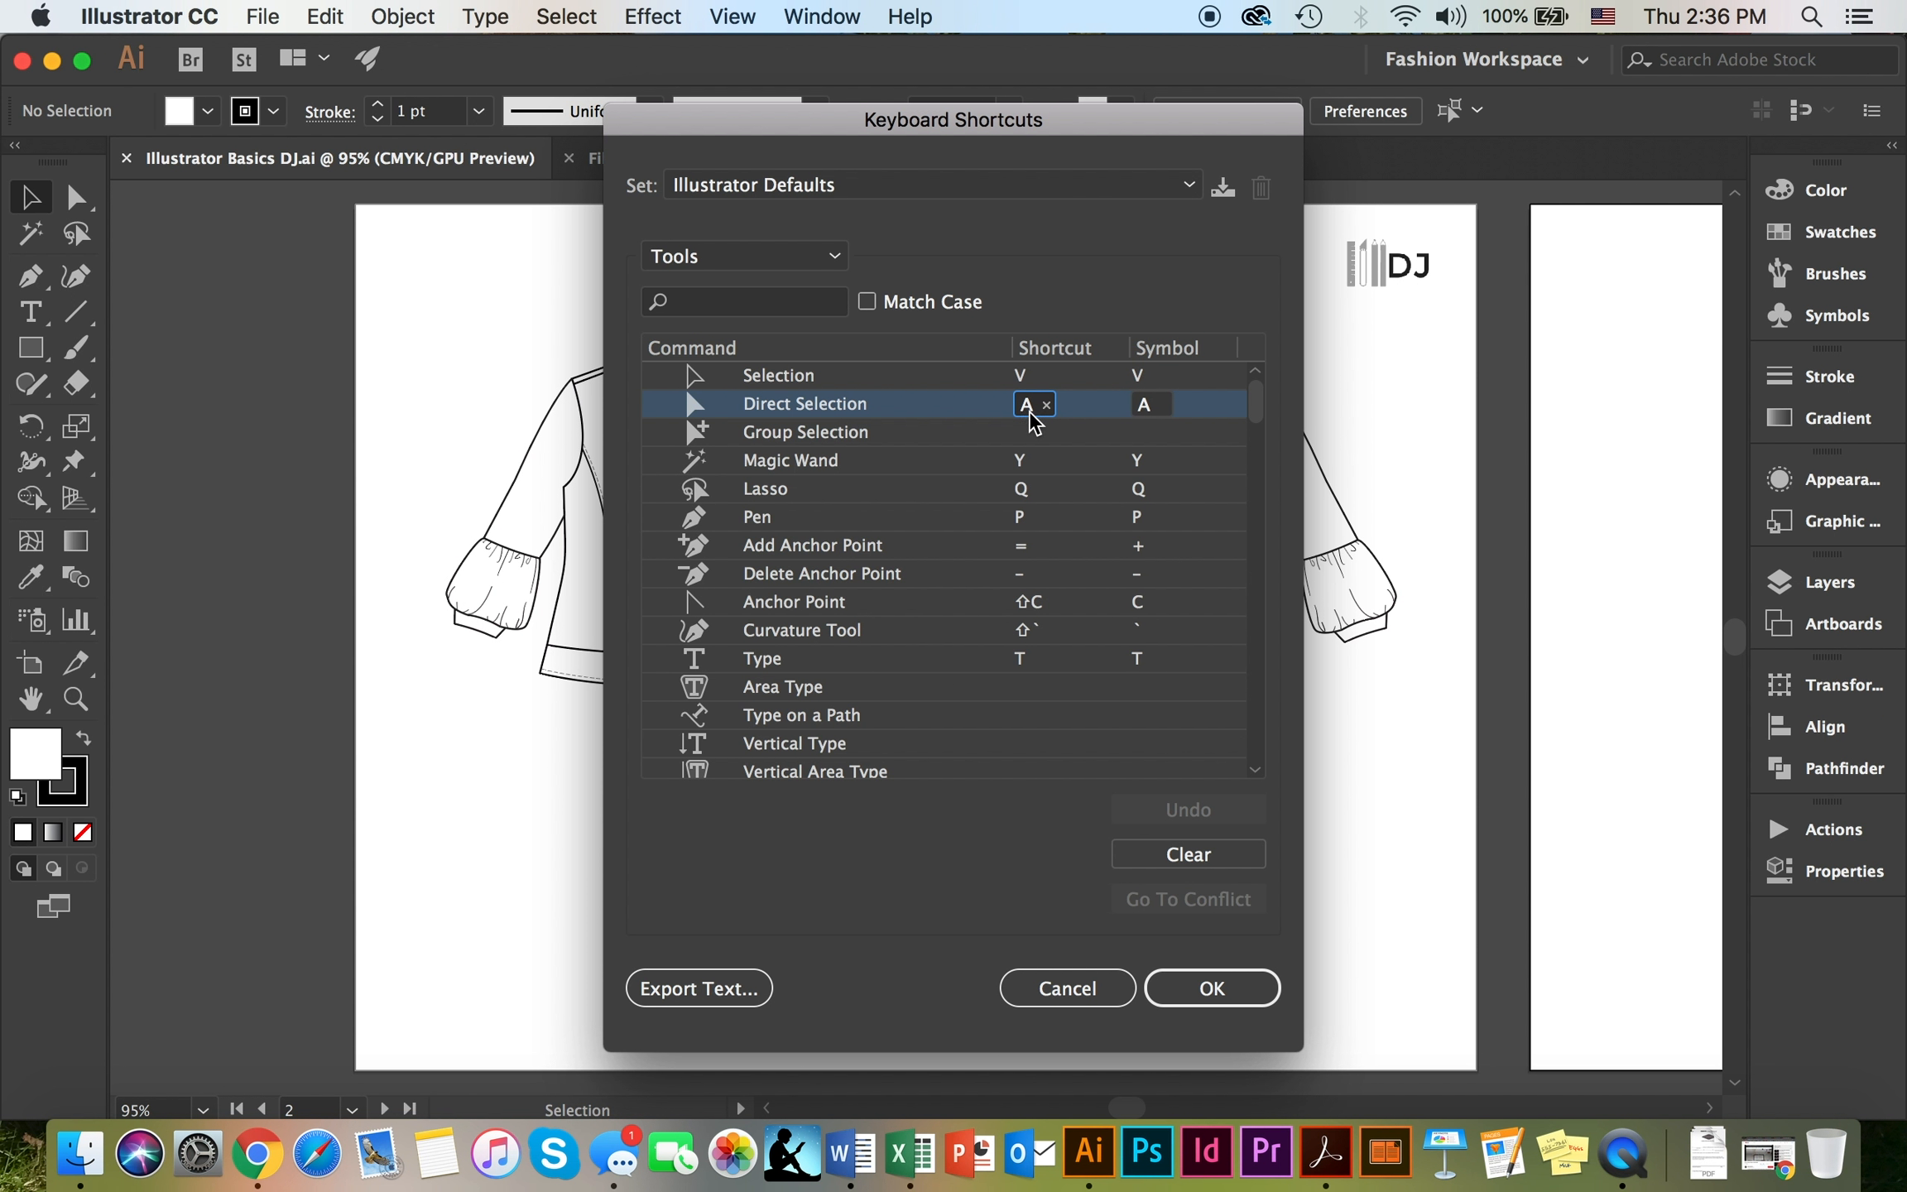
Review the File menu command shortcuts down to the unassigned Save as Template entry, and close the shortcut settings
{"action": "left_click", "coordinate": [815, 256]}
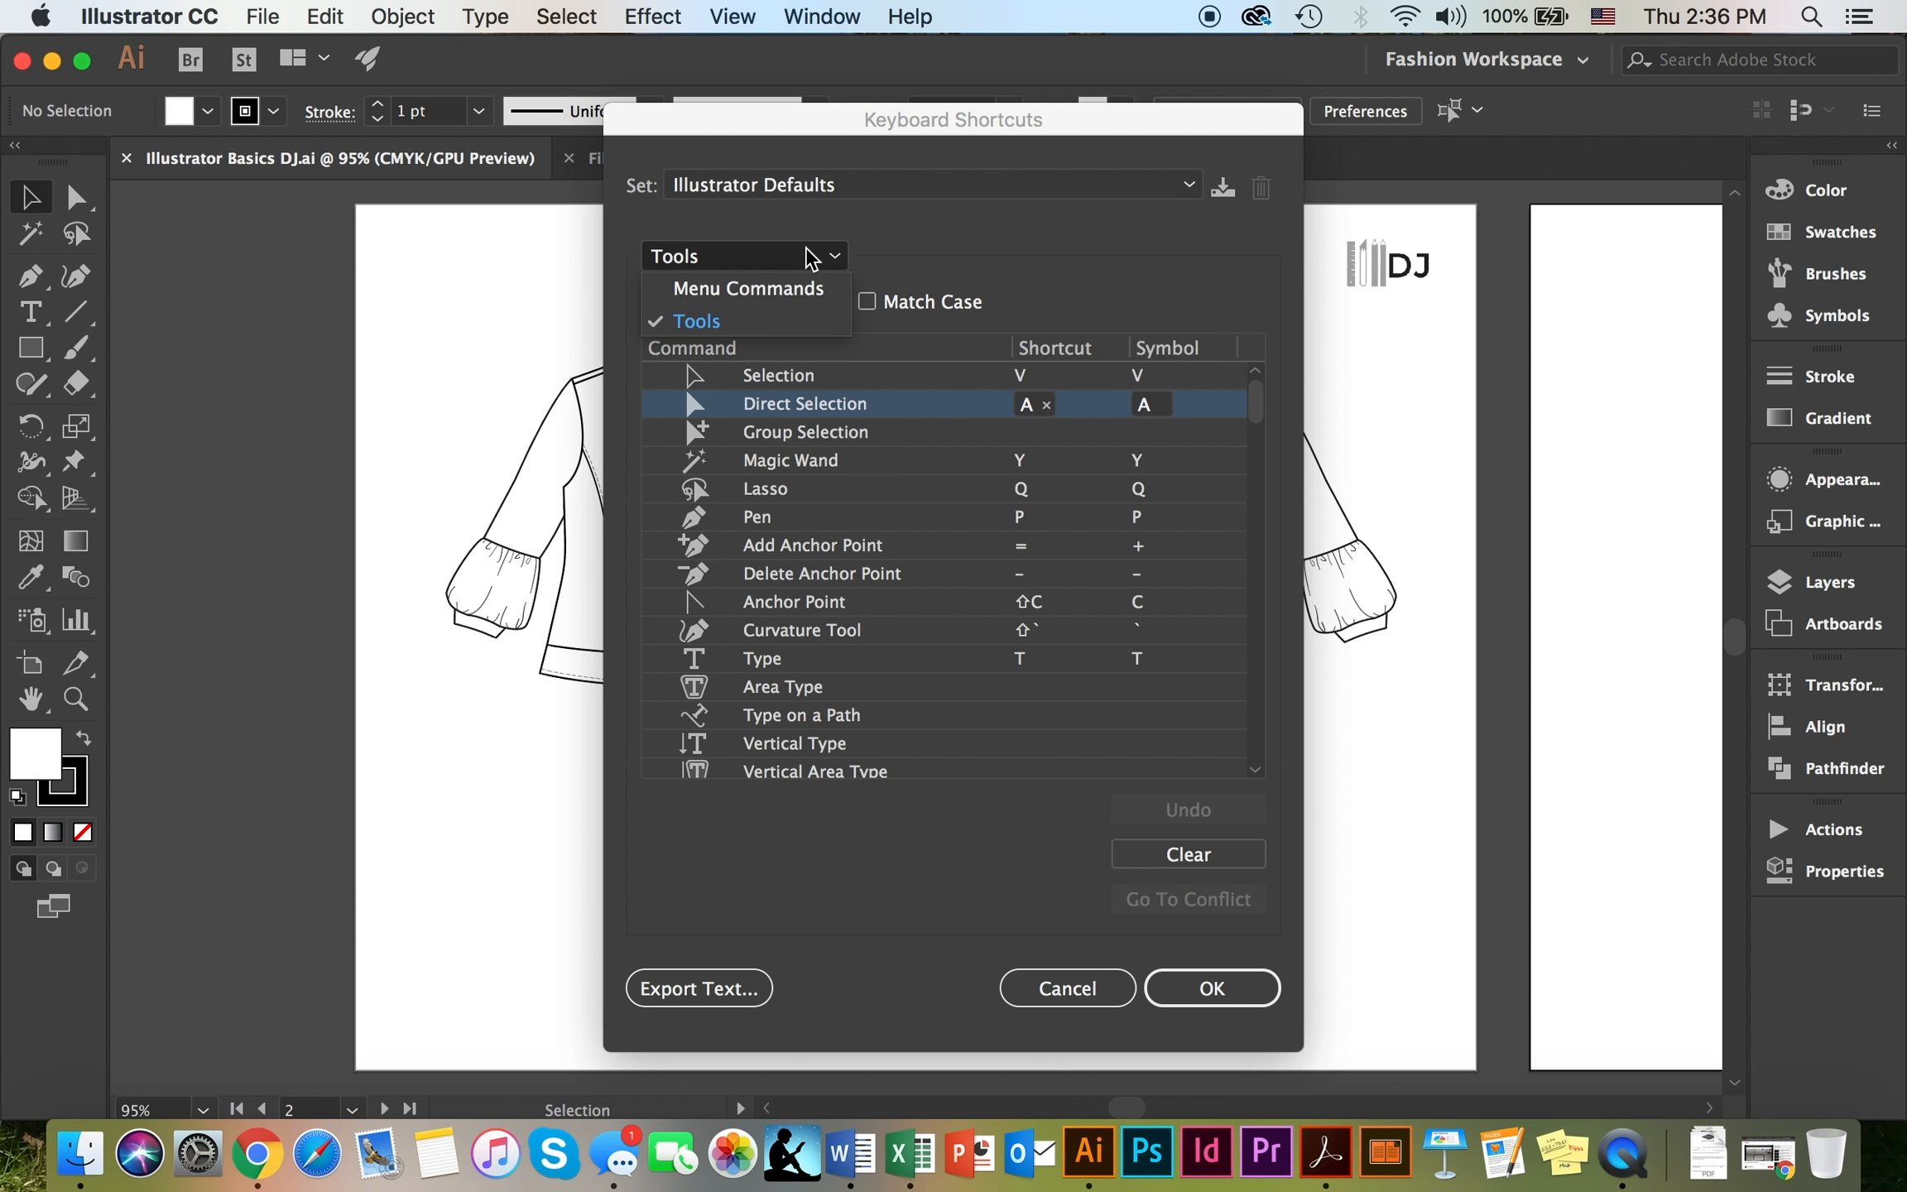
{"action": "left_click", "coordinate": [778, 290]}
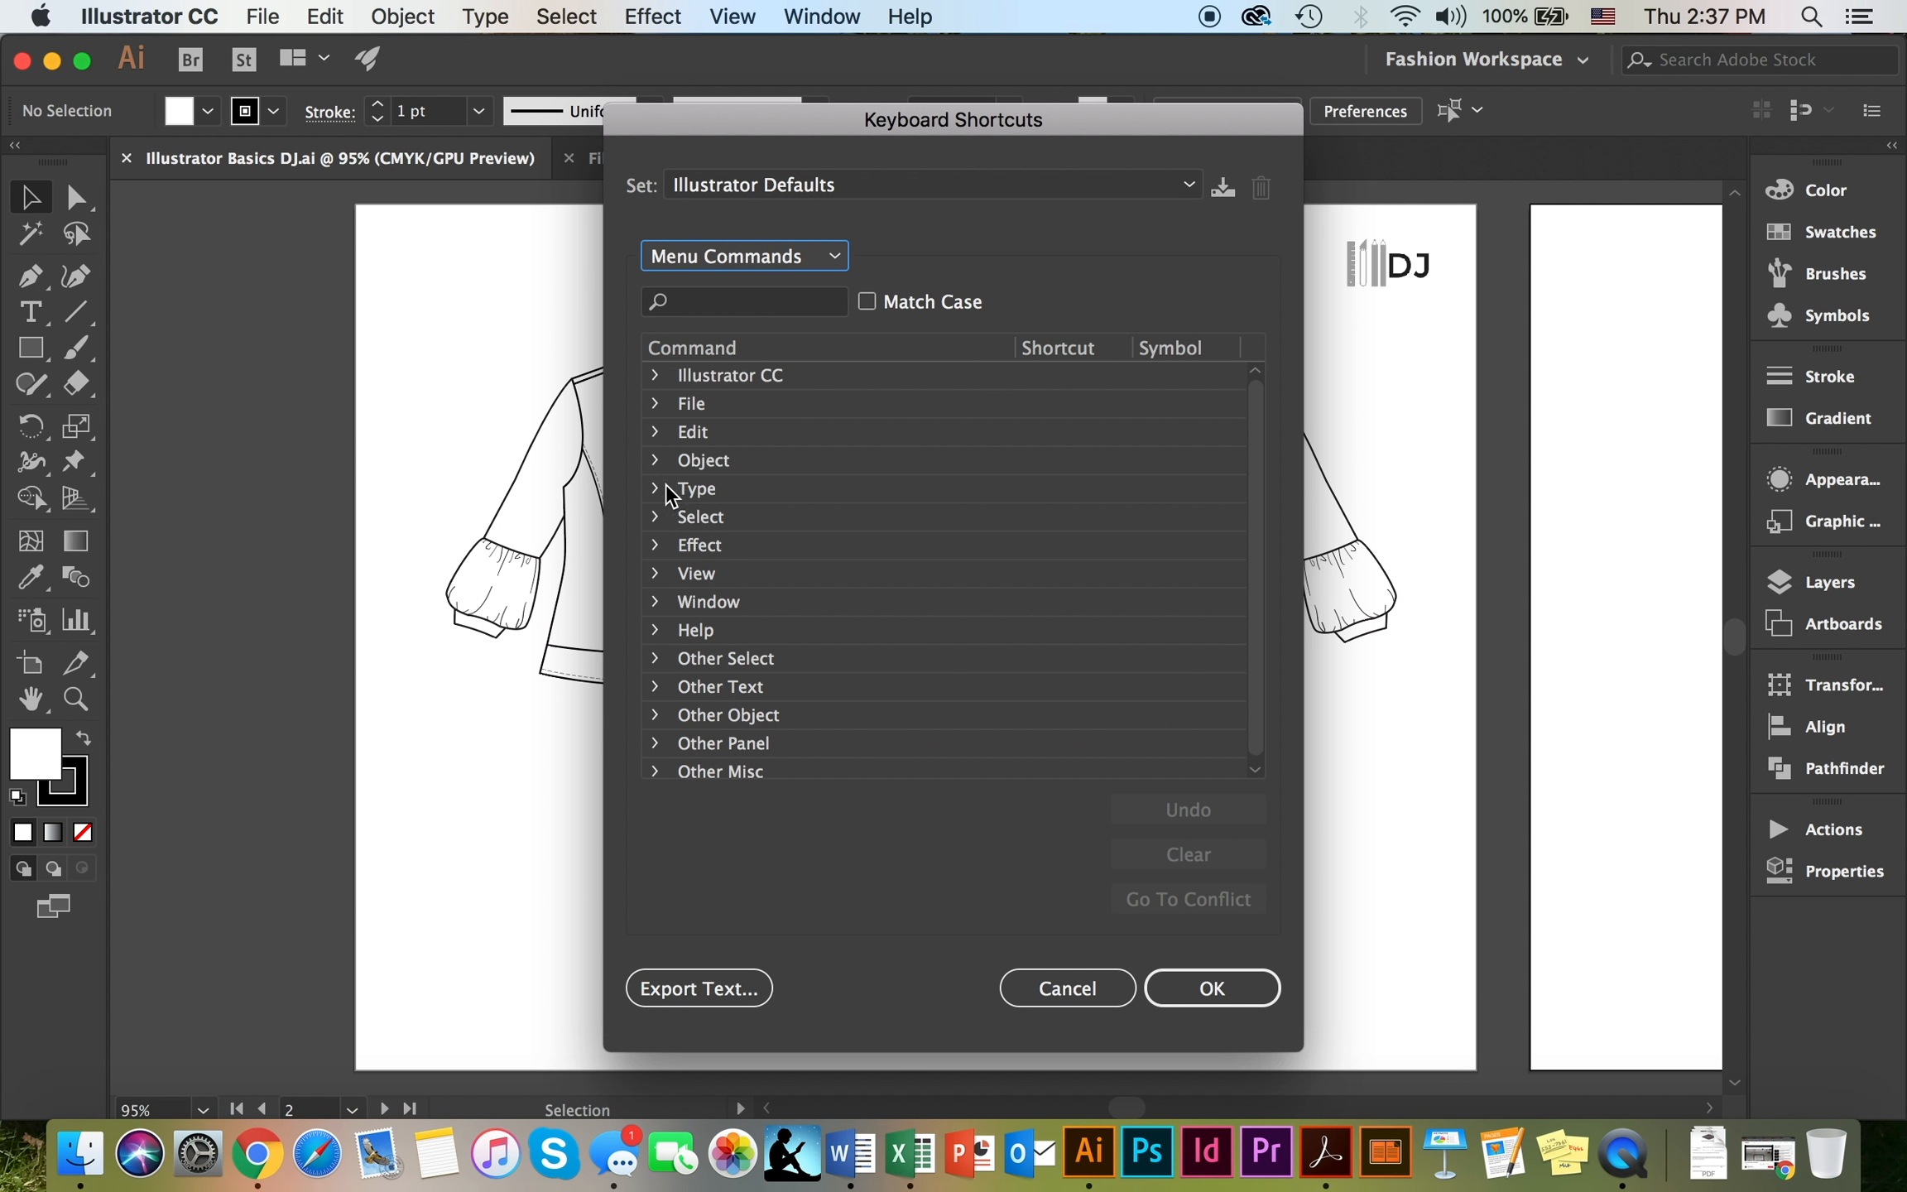
{"action": "left_click", "coordinate": [654, 404]}
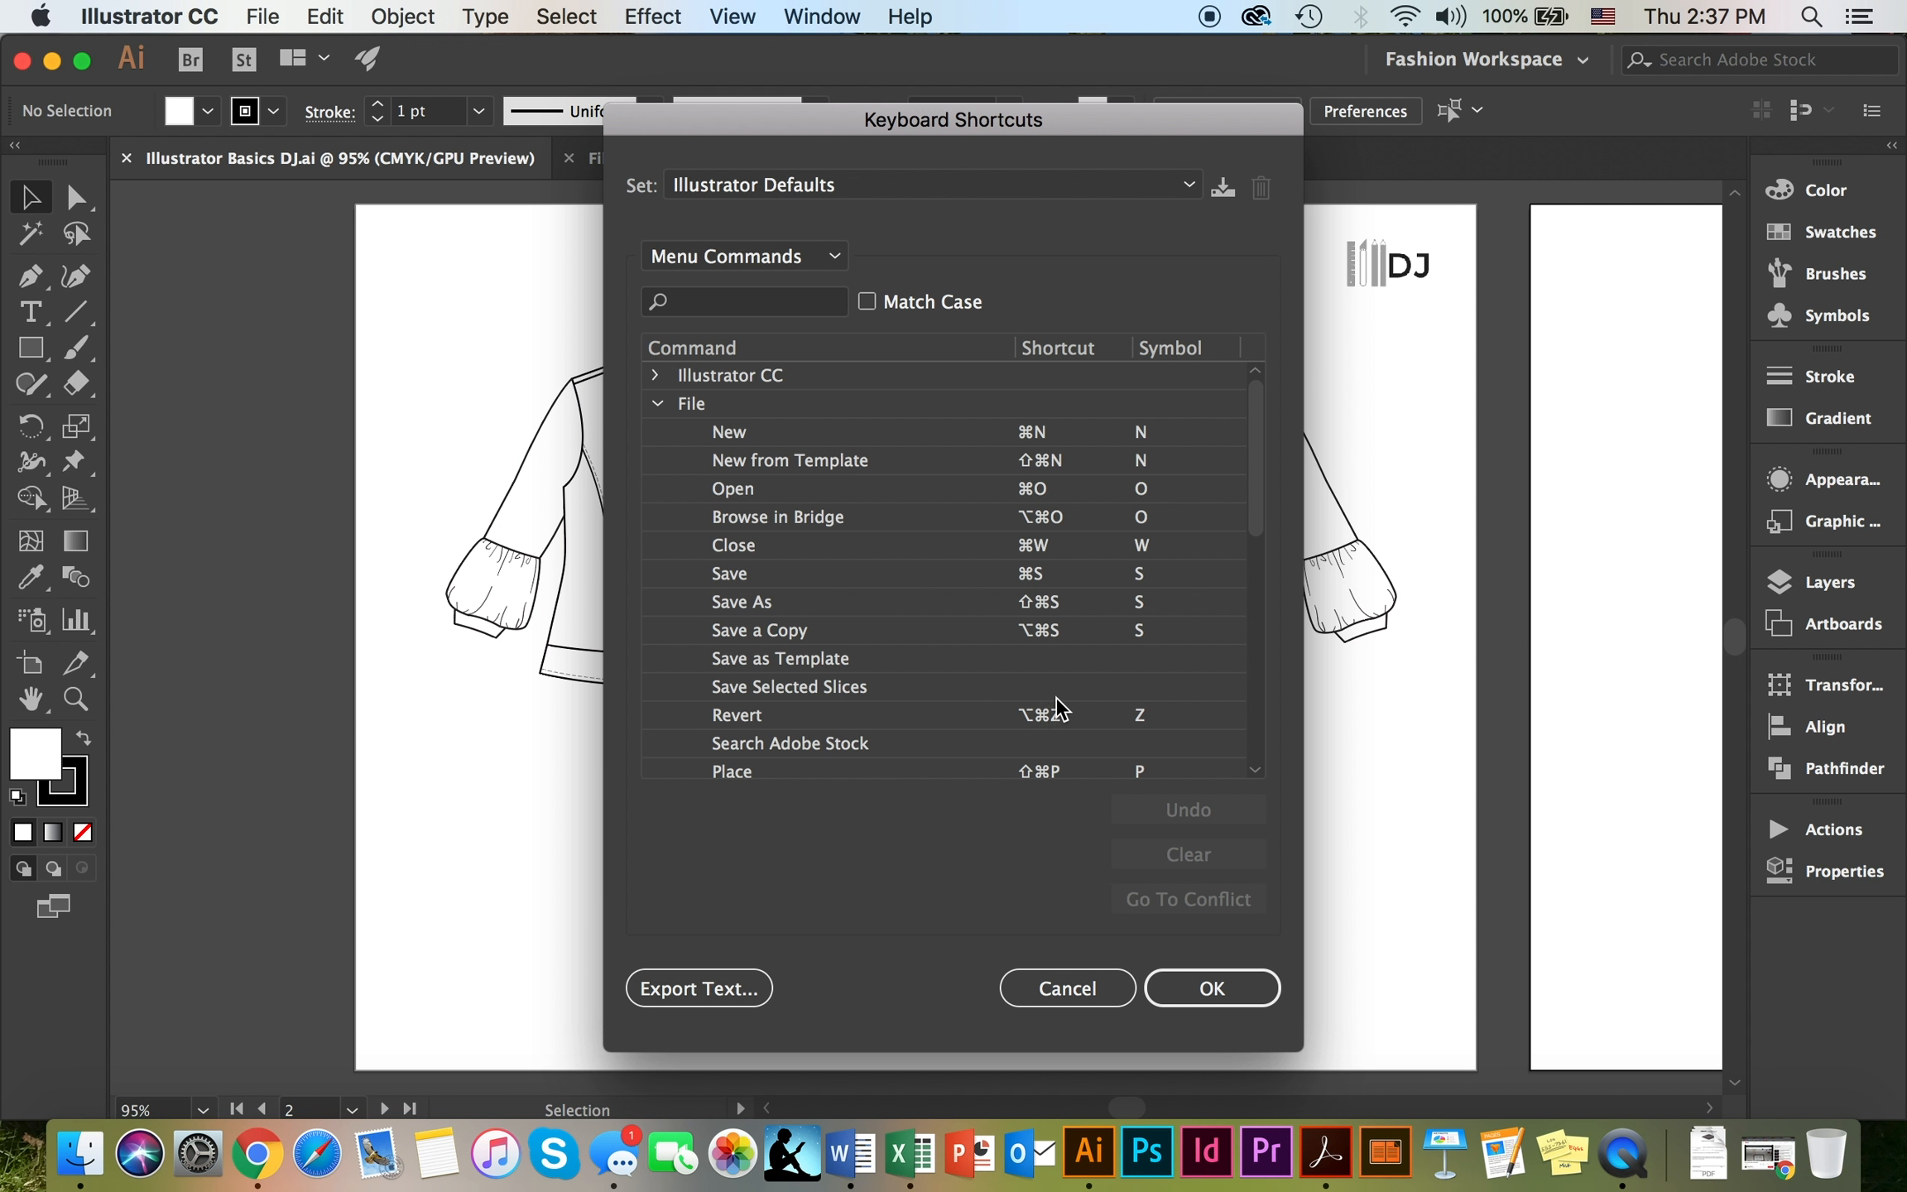
{"action": "left_click", "coordinate": [1054, 664]}
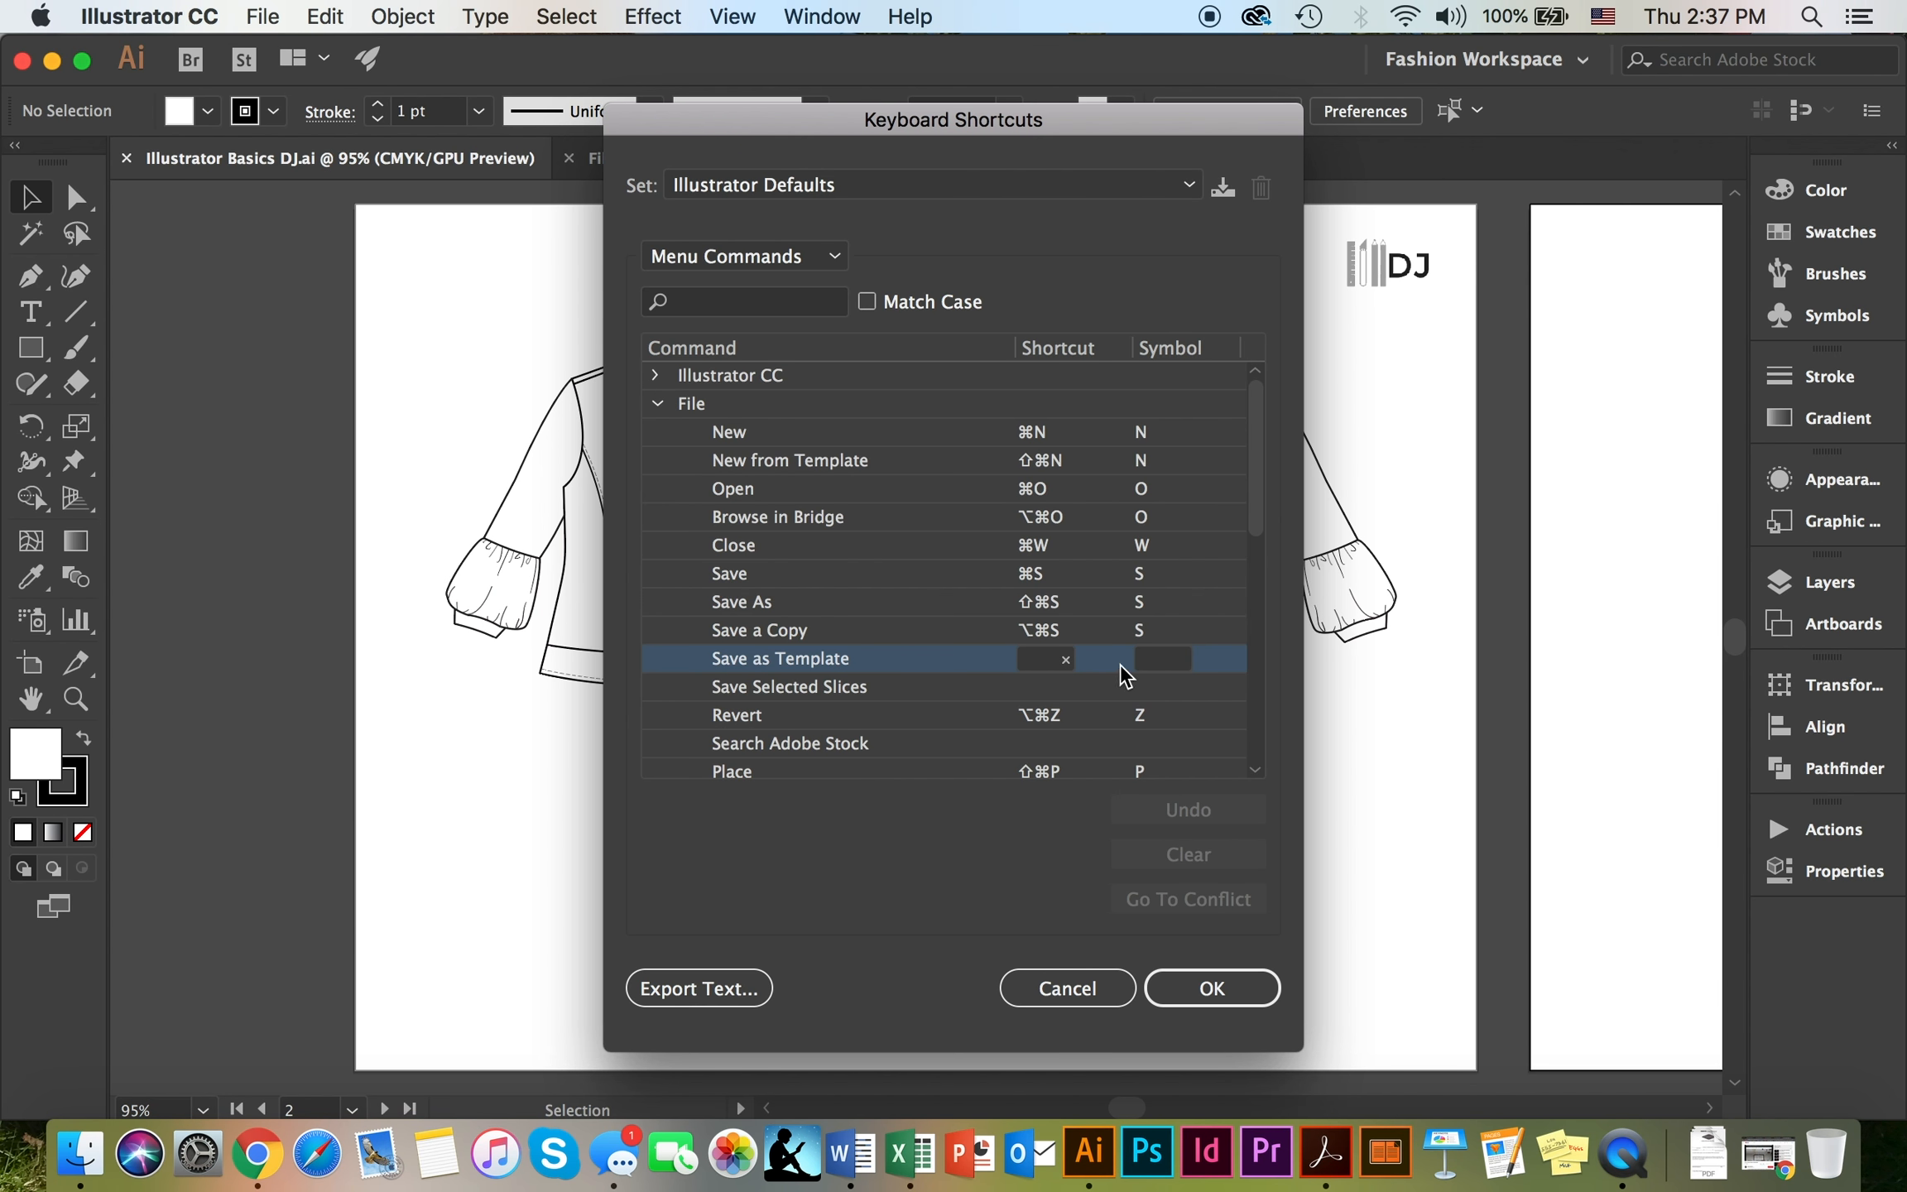
{"action": "left_click", "coordinate": [1220, 991]}
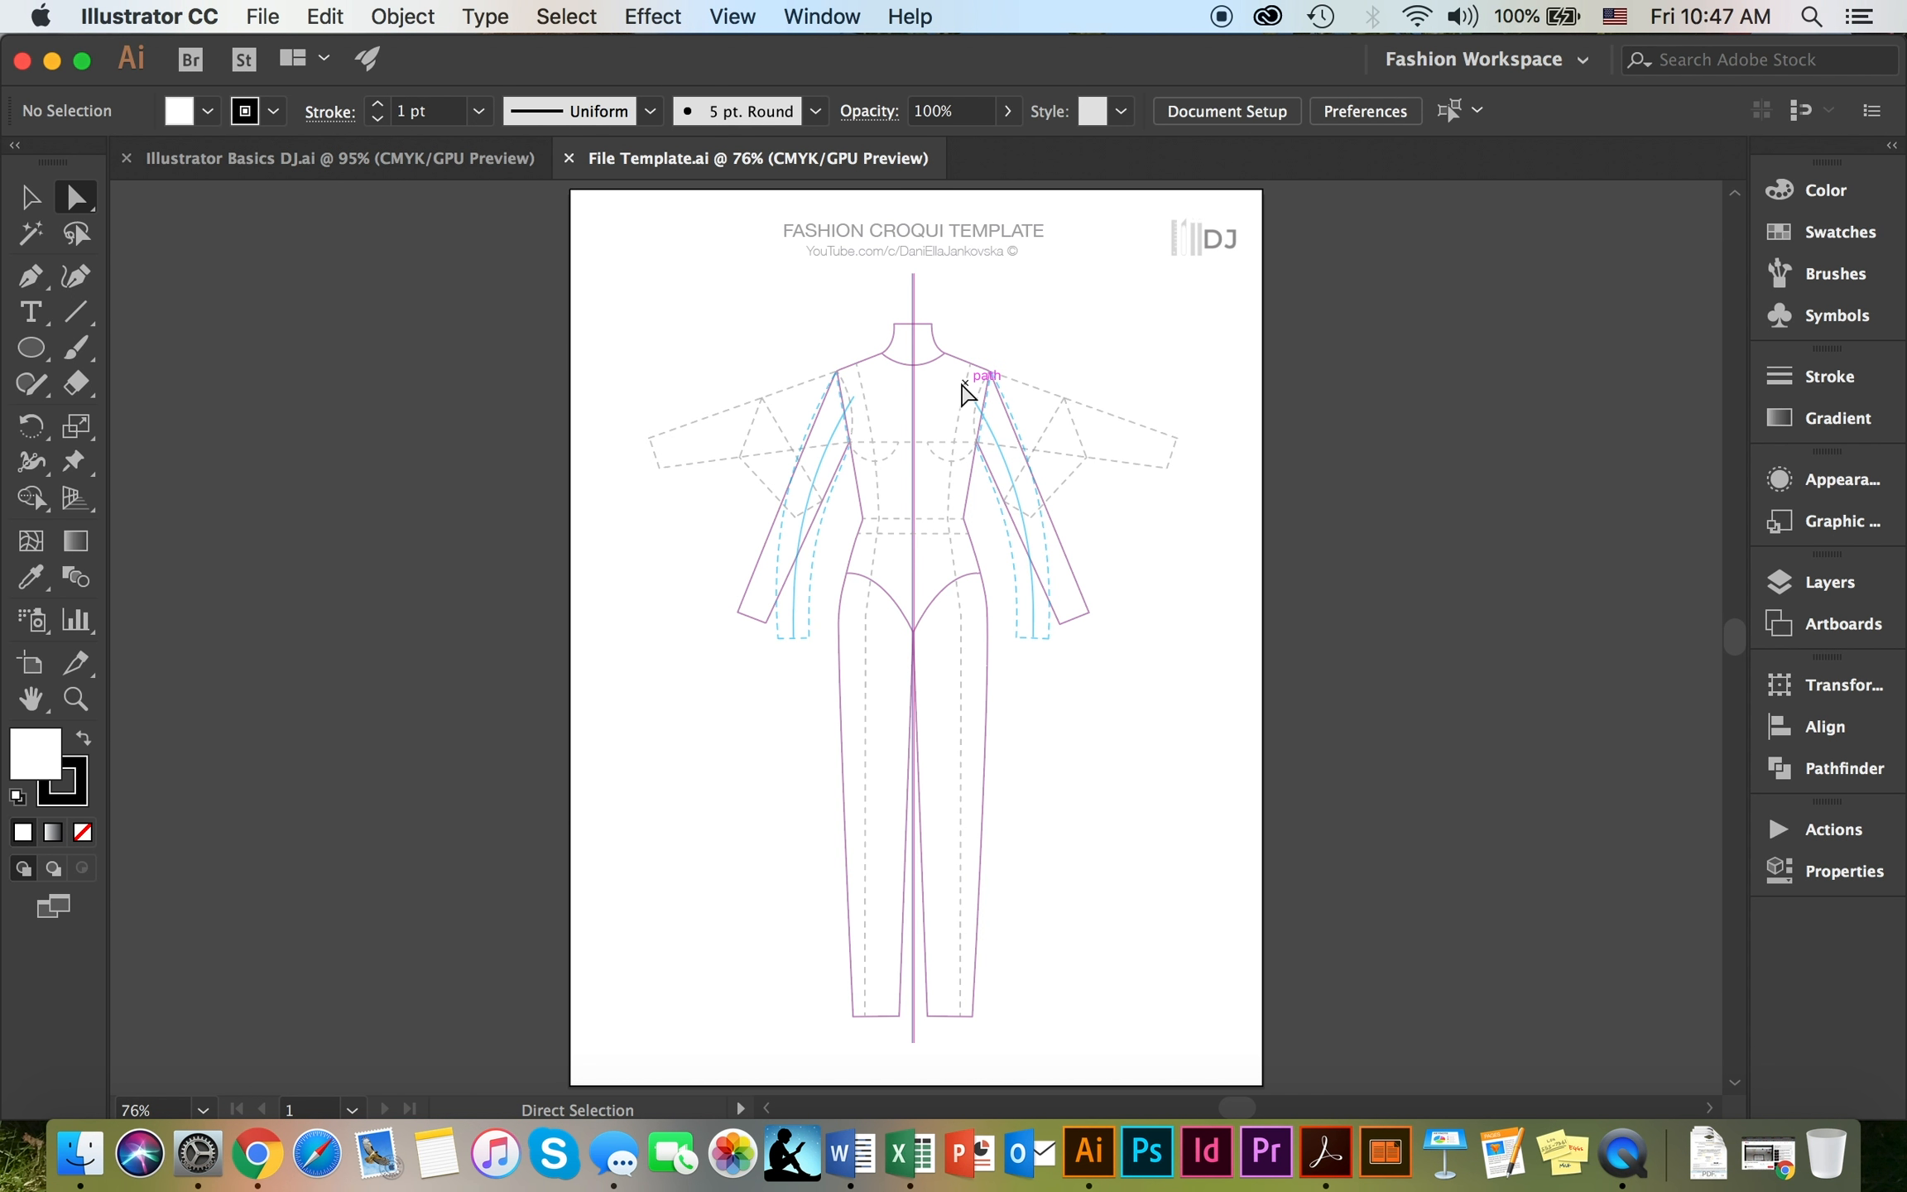
Open the Actions panel
{"action": "left_click", "coordinate": [819, 9]}
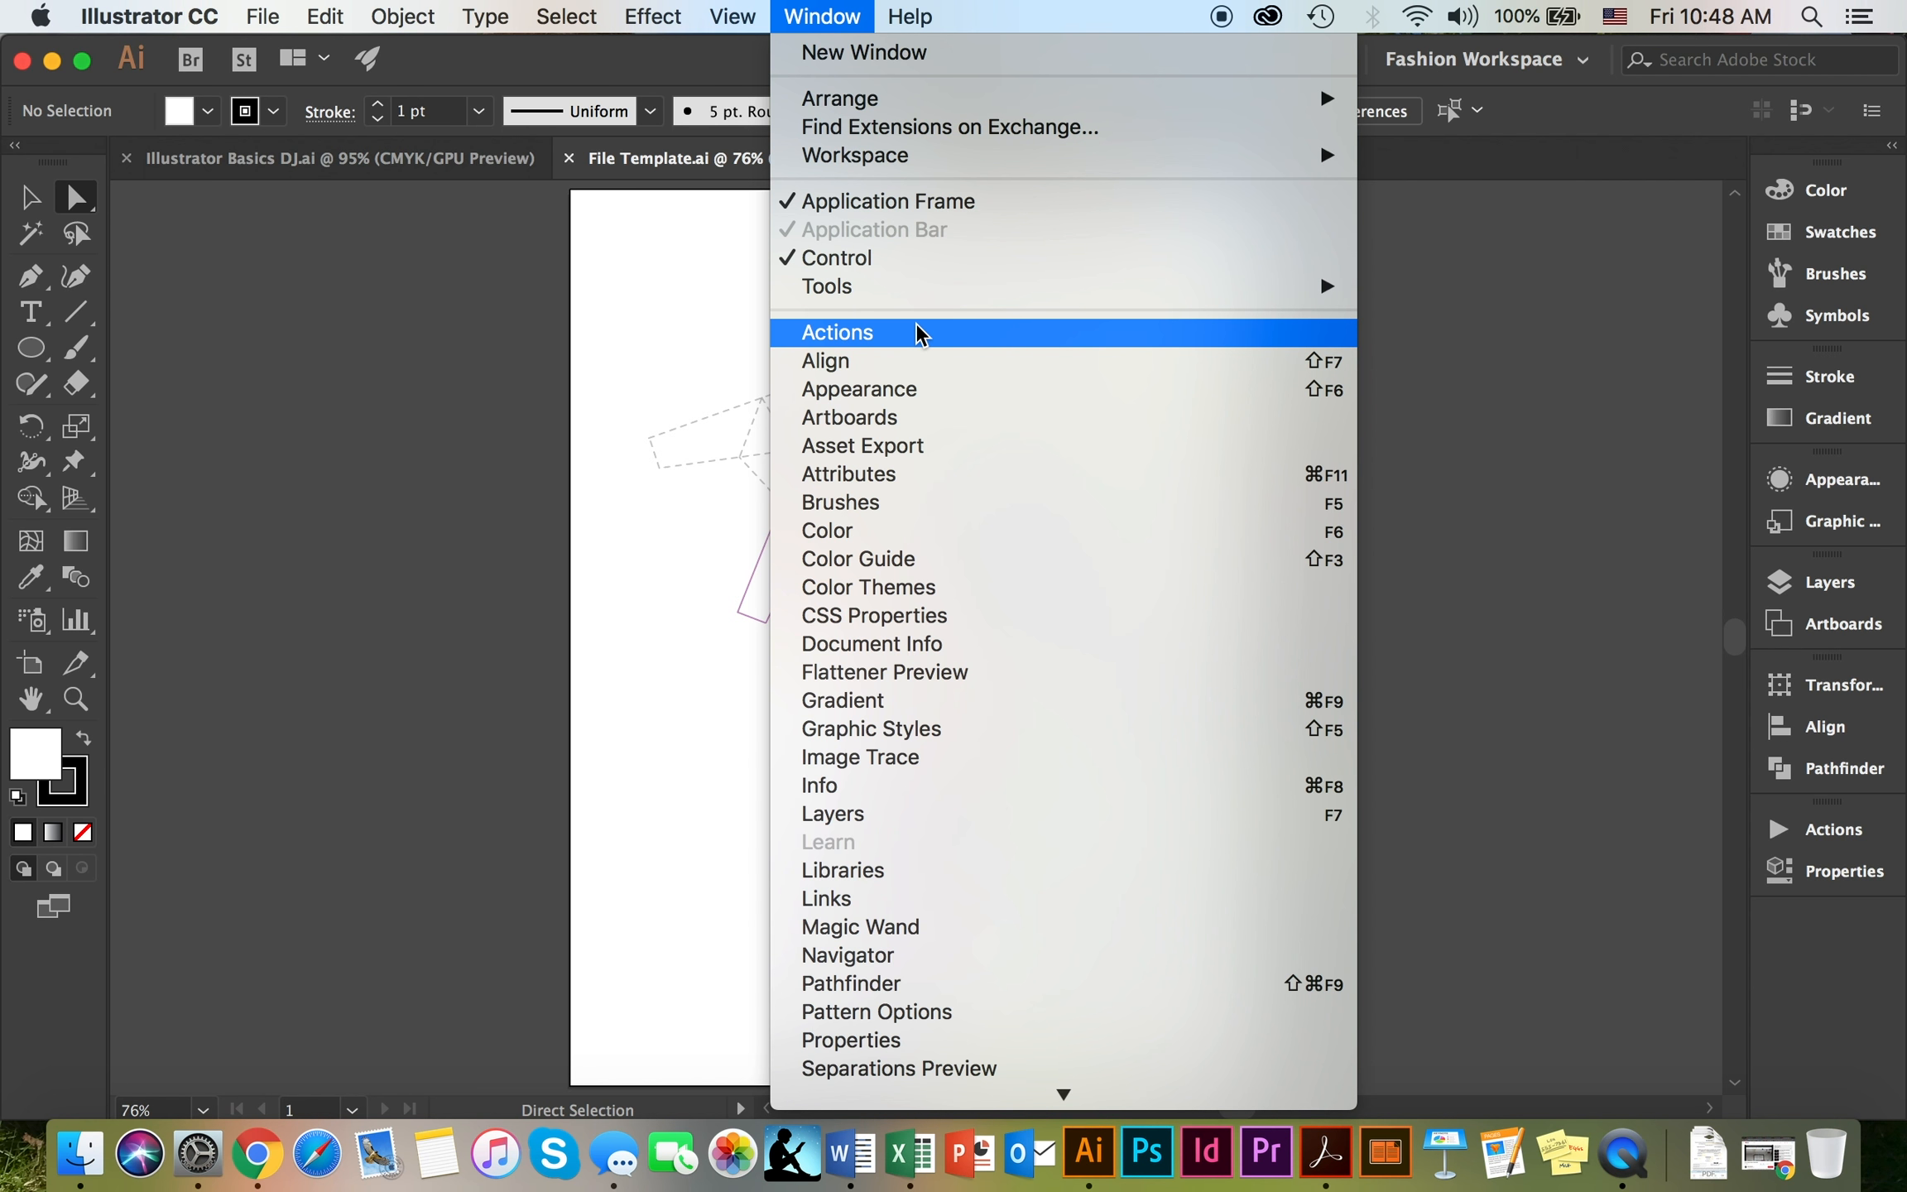
{"action": "left_click", "coordinate": [1519, 447]}
{"action": "left_click", "coordinate": [1889, 843]}
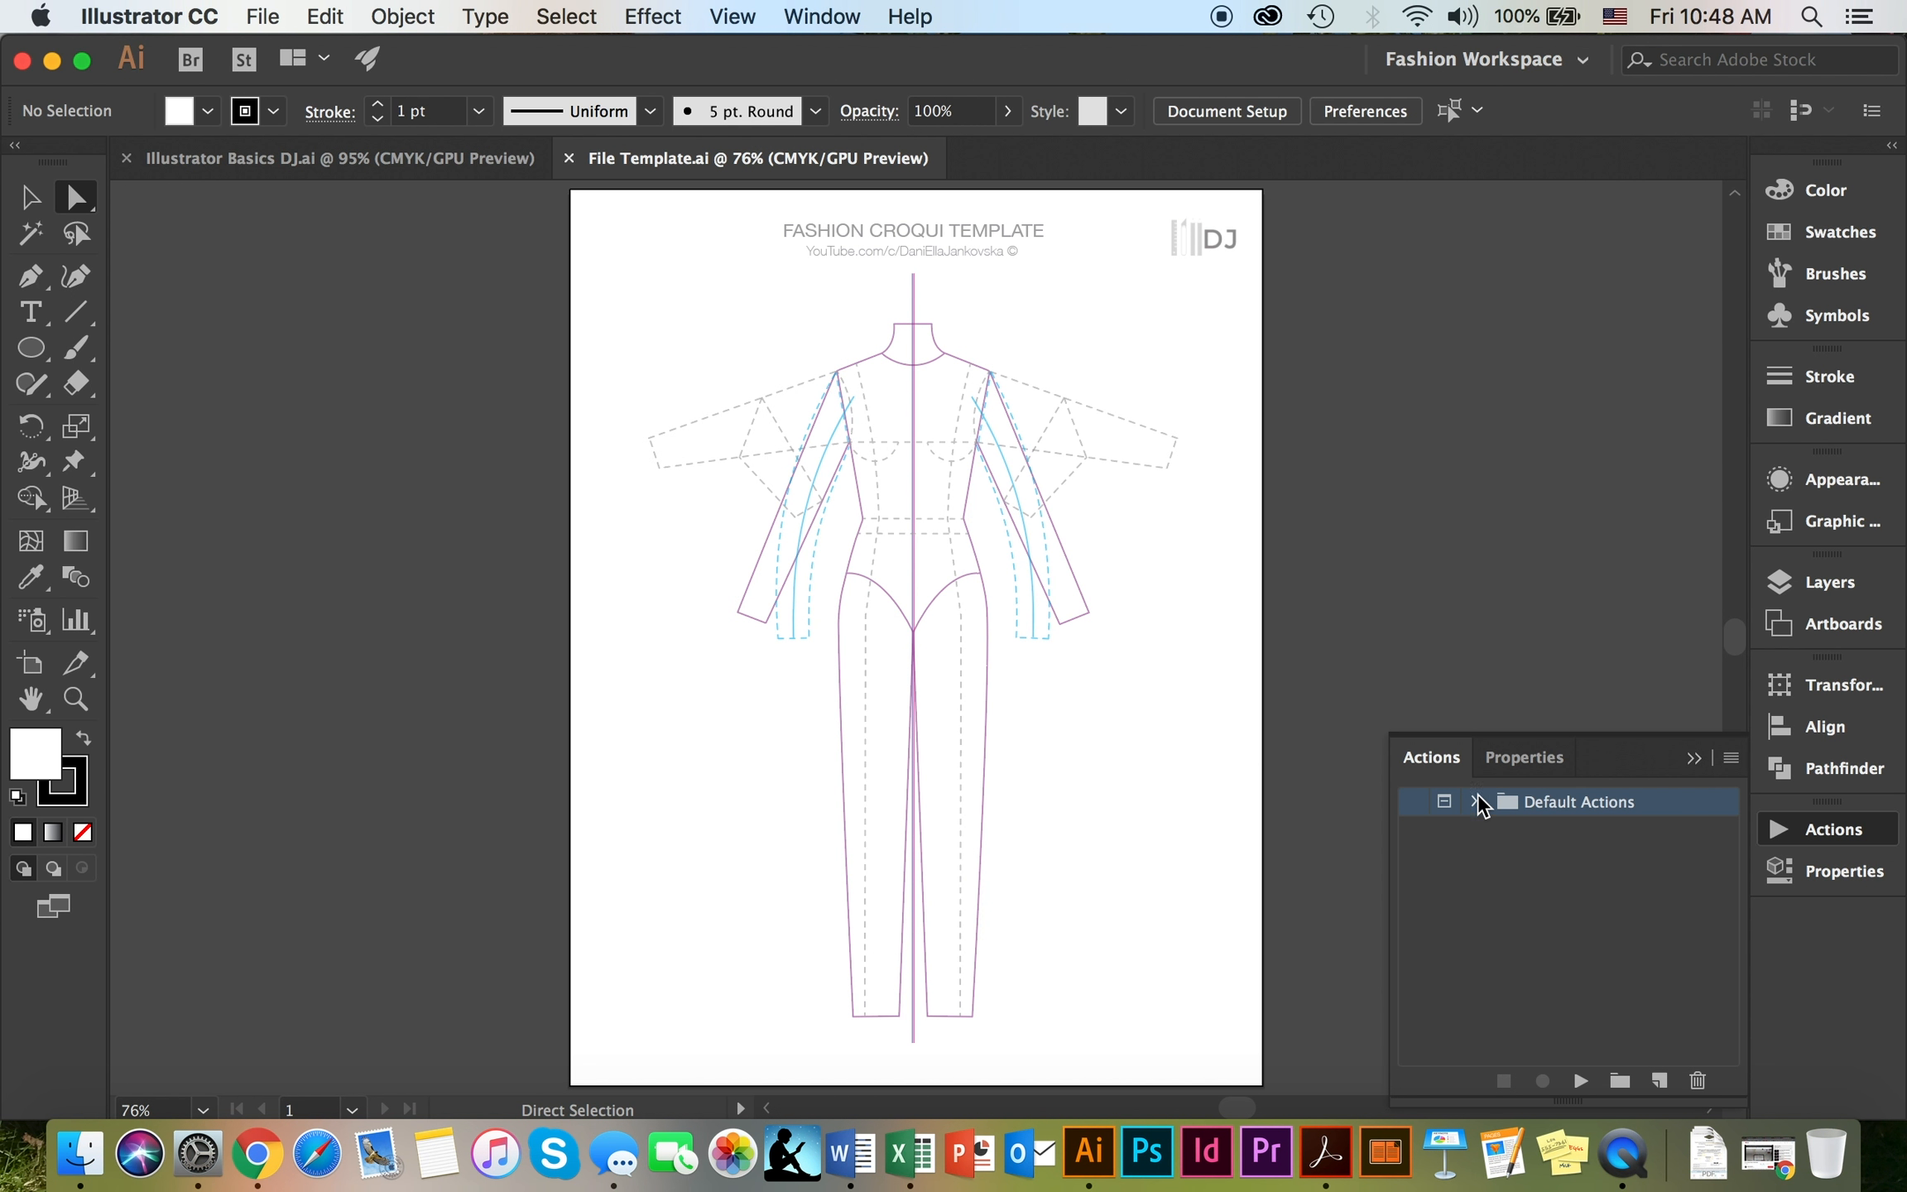
Look through the actions in the Default Actions set, collapse it and leave no set selected
{"action": "left_click", "coordinate": [1478, 801]}
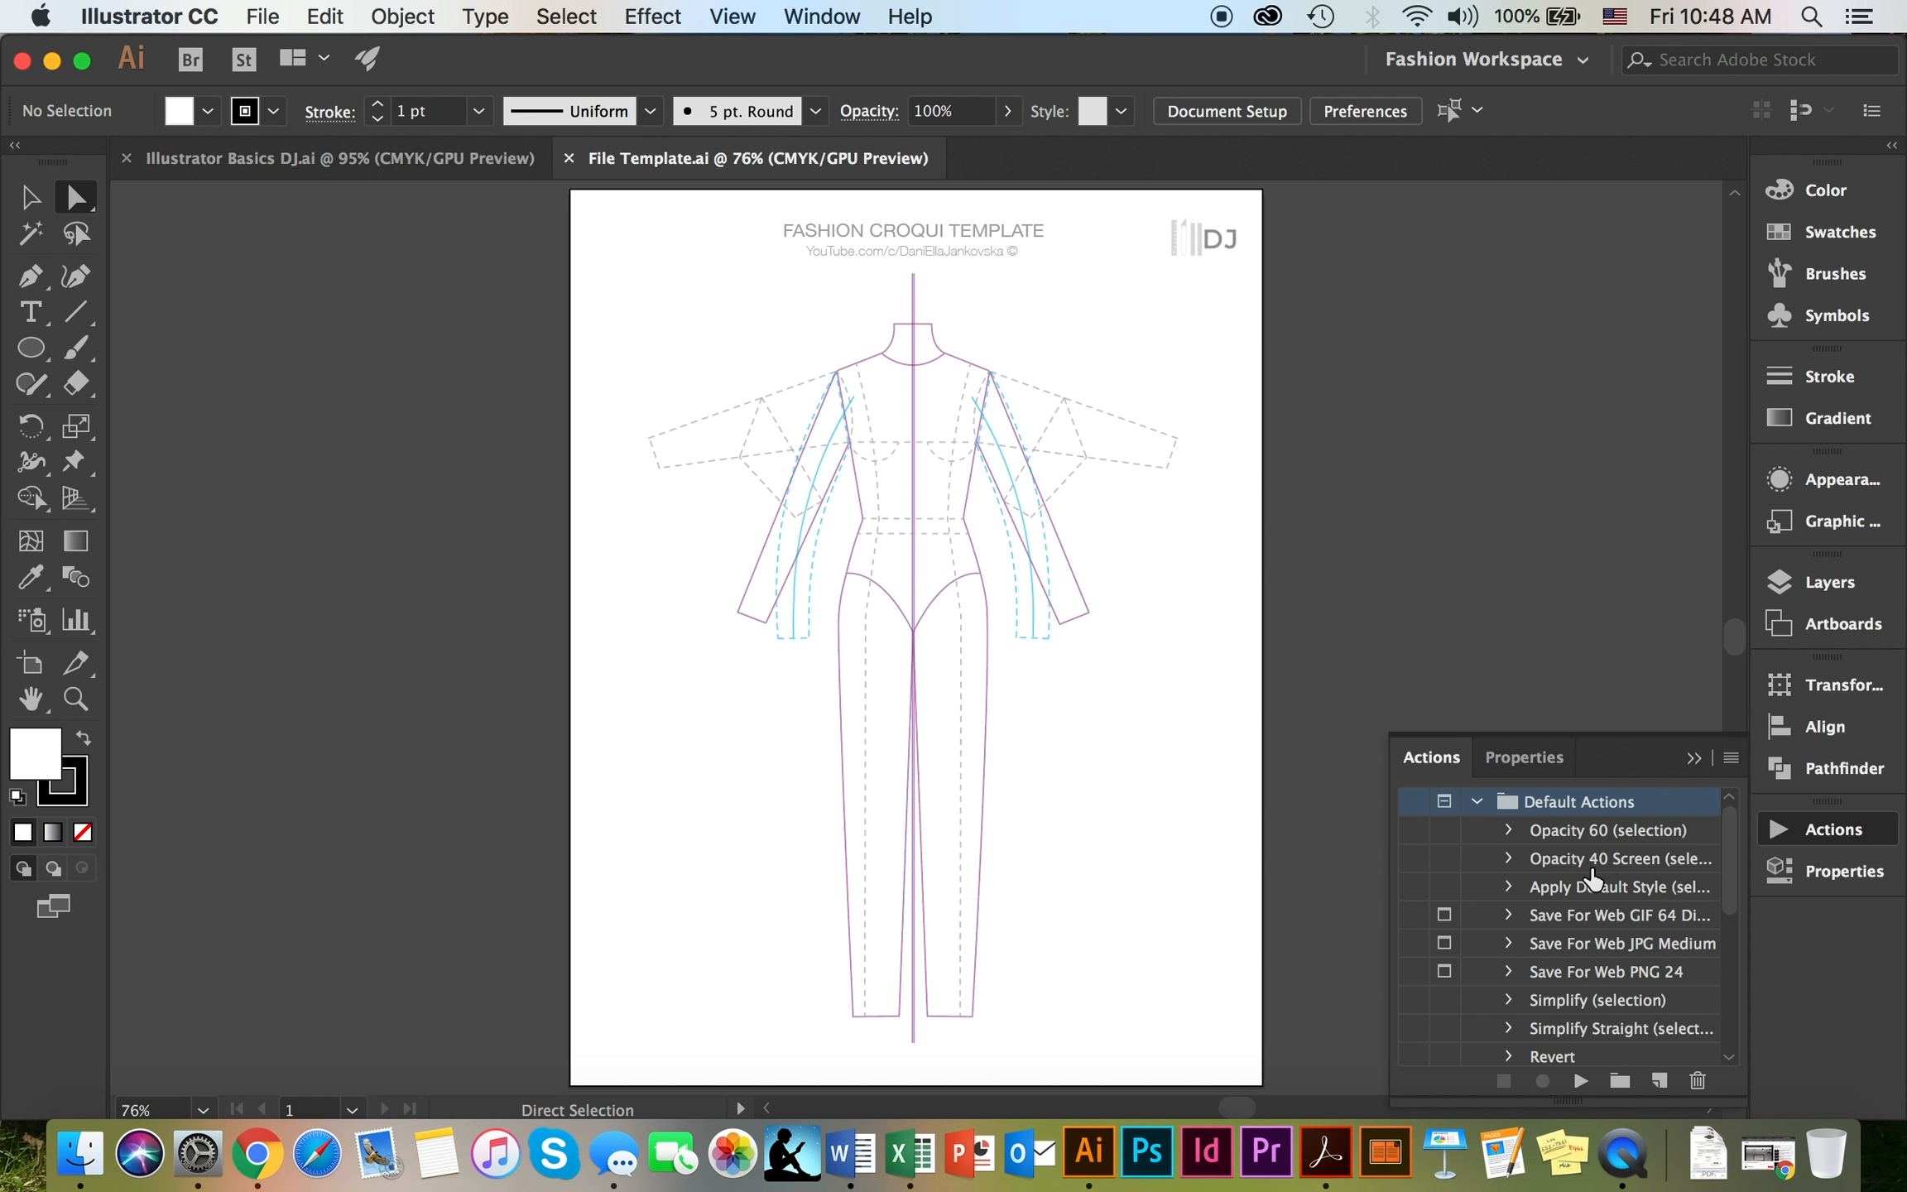
{"action": "scroll", "coordinate": [1557, 931], "scroll_direction": "down", "scroll_amount": 5}
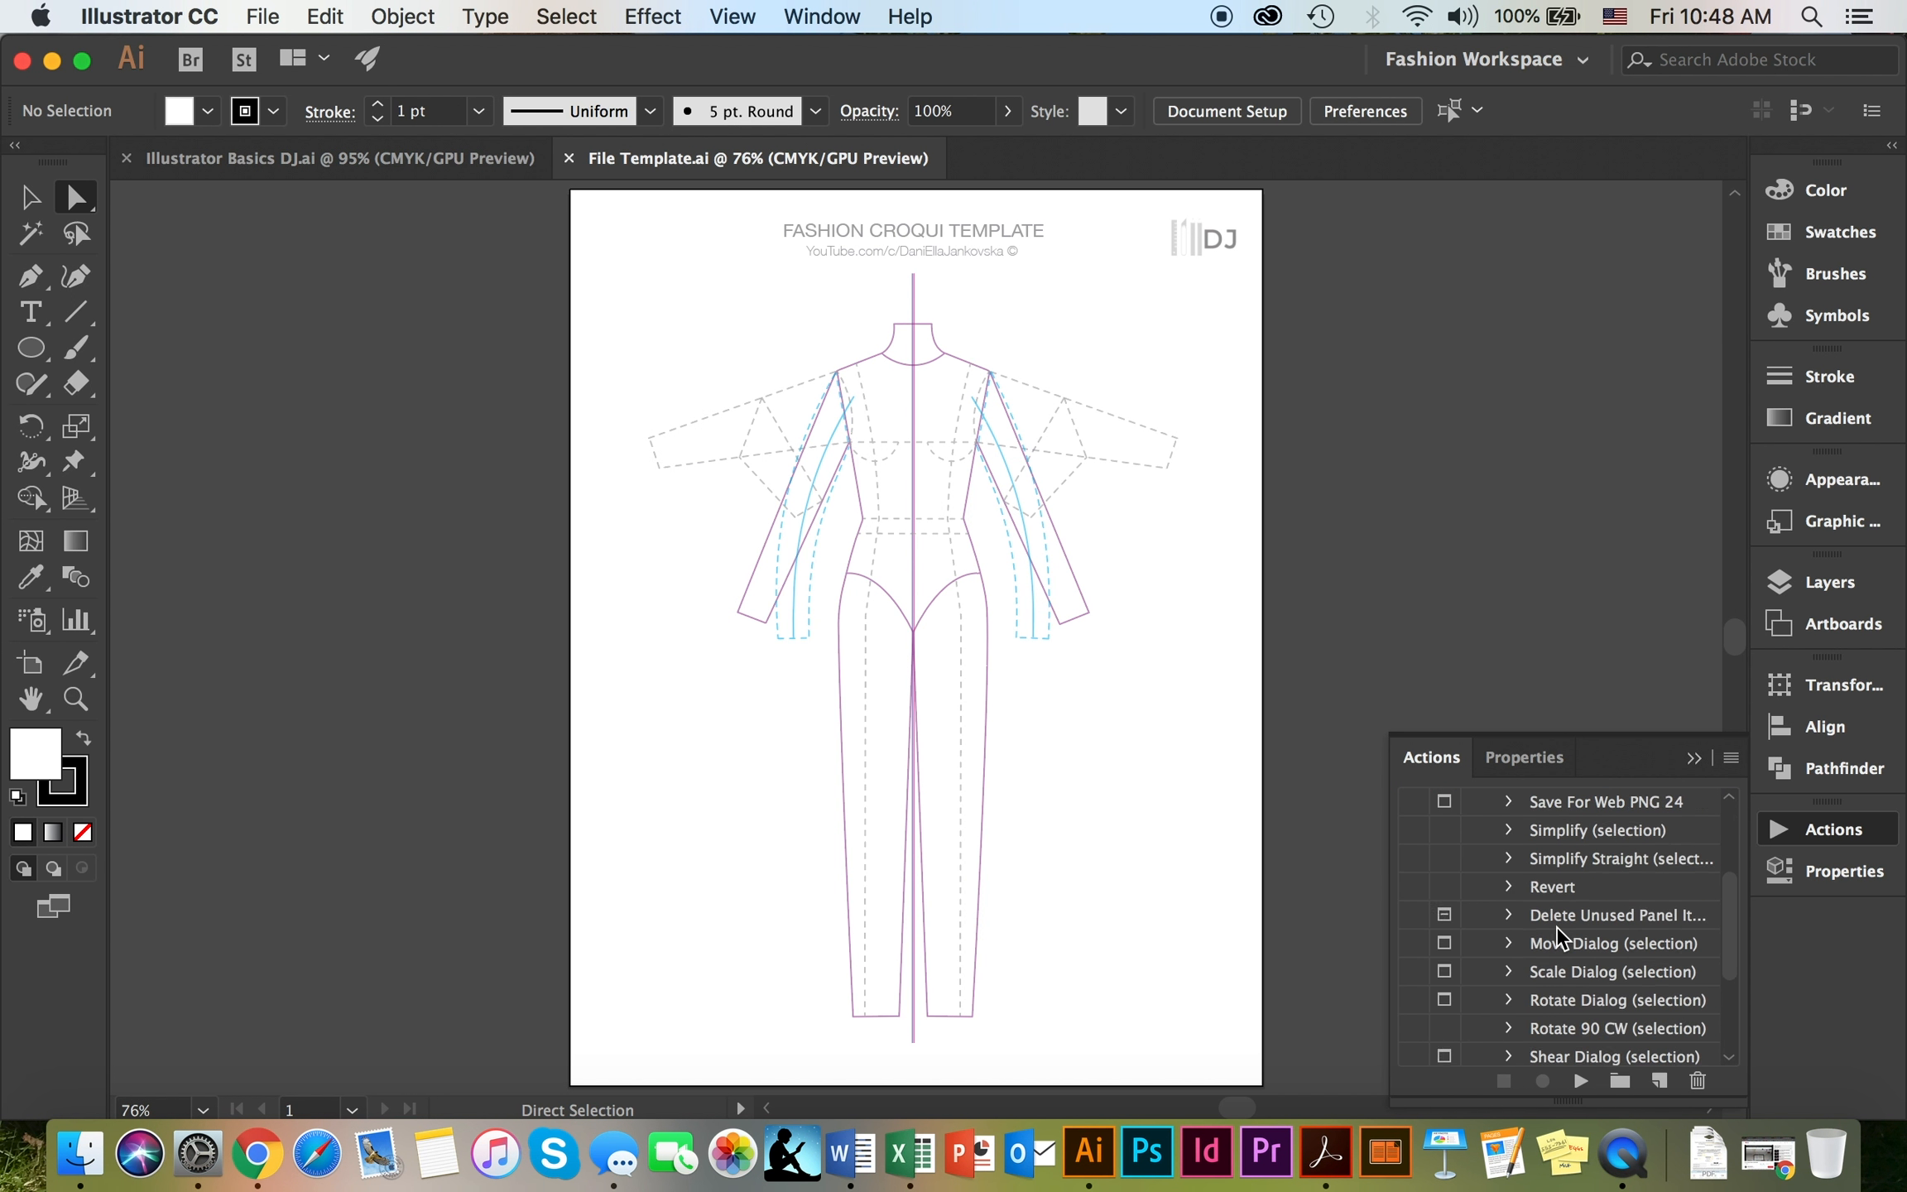
{"action": "scroll", "coordinate": [1554, 925], "scroll_direction": "up", "scroll_amount": 5}
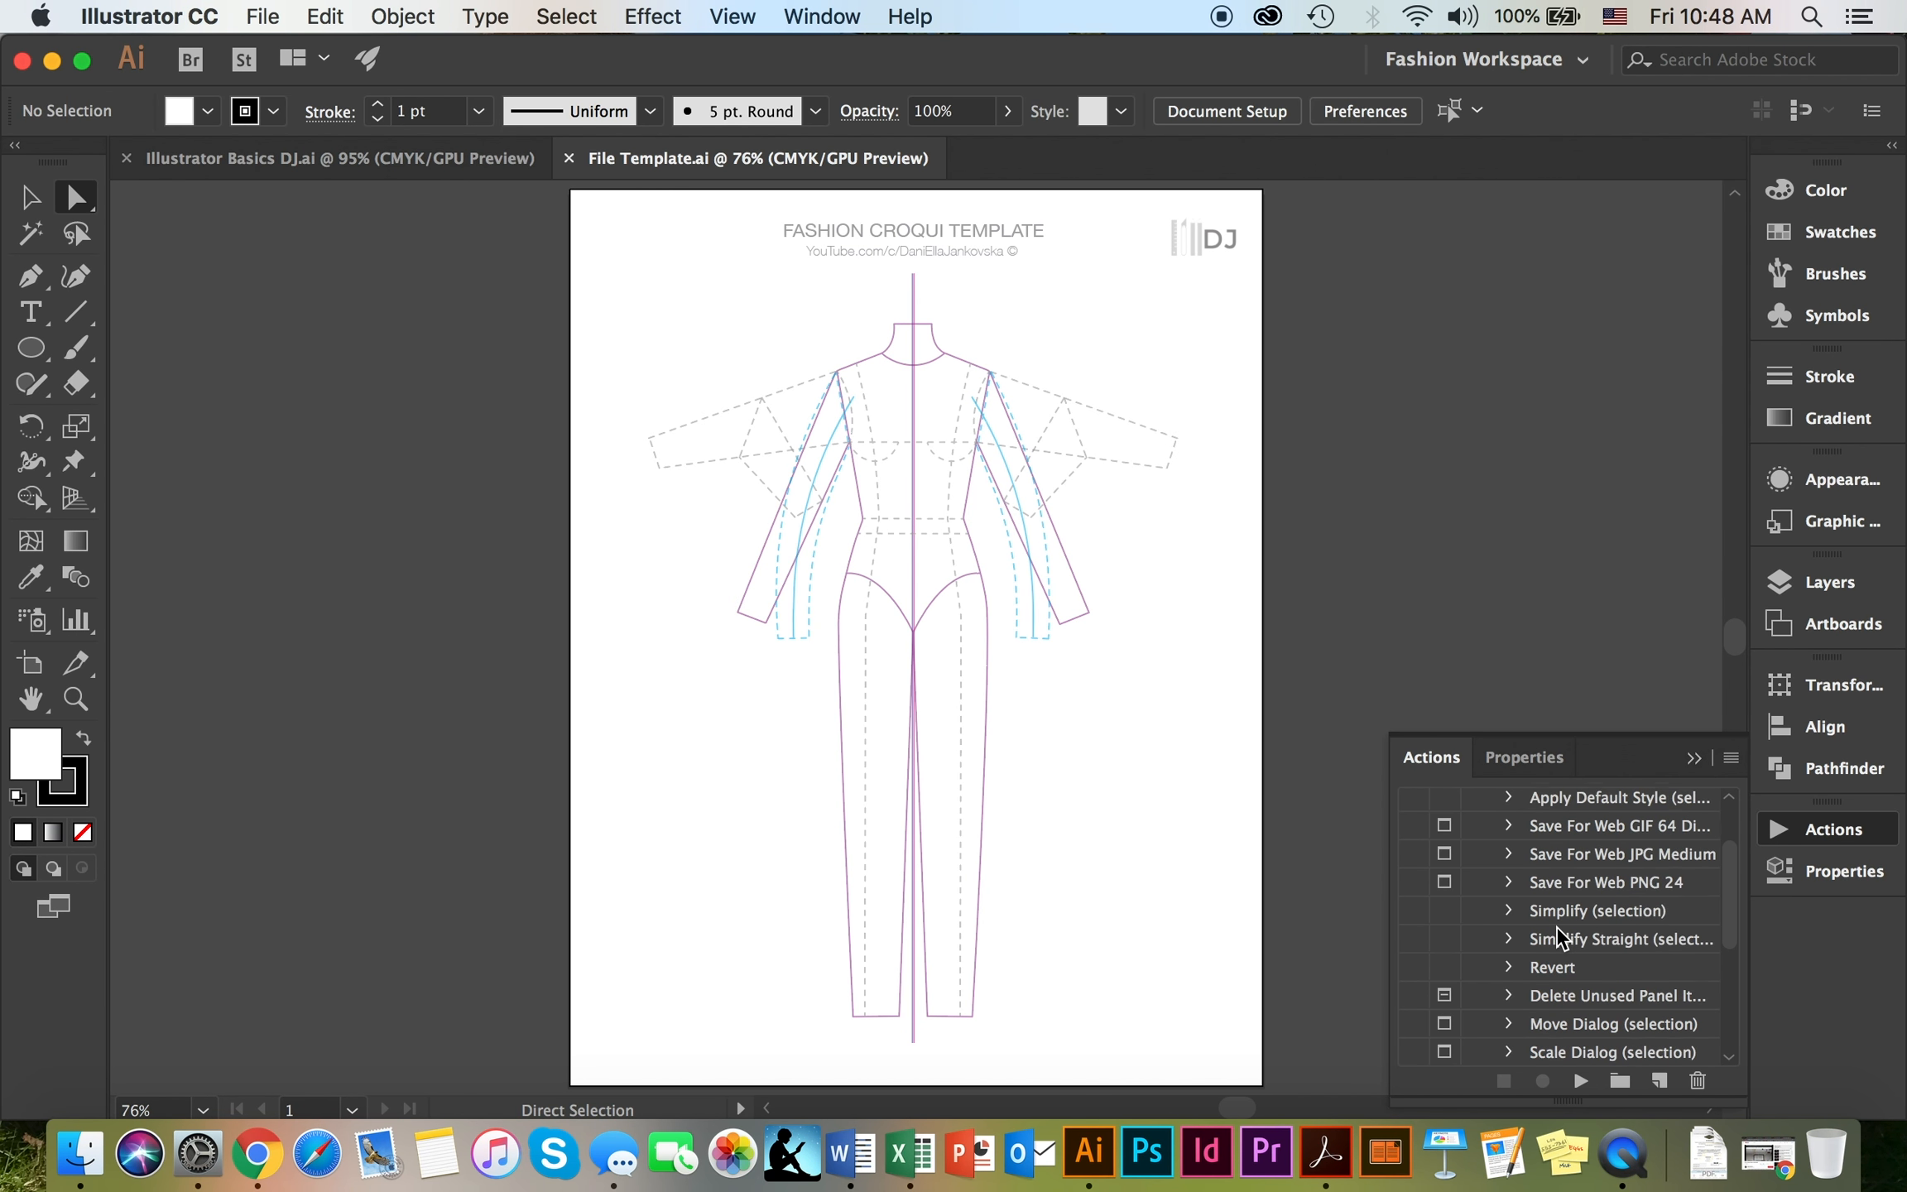
{"action": "left_click", "coordinate": [1475, 801]}
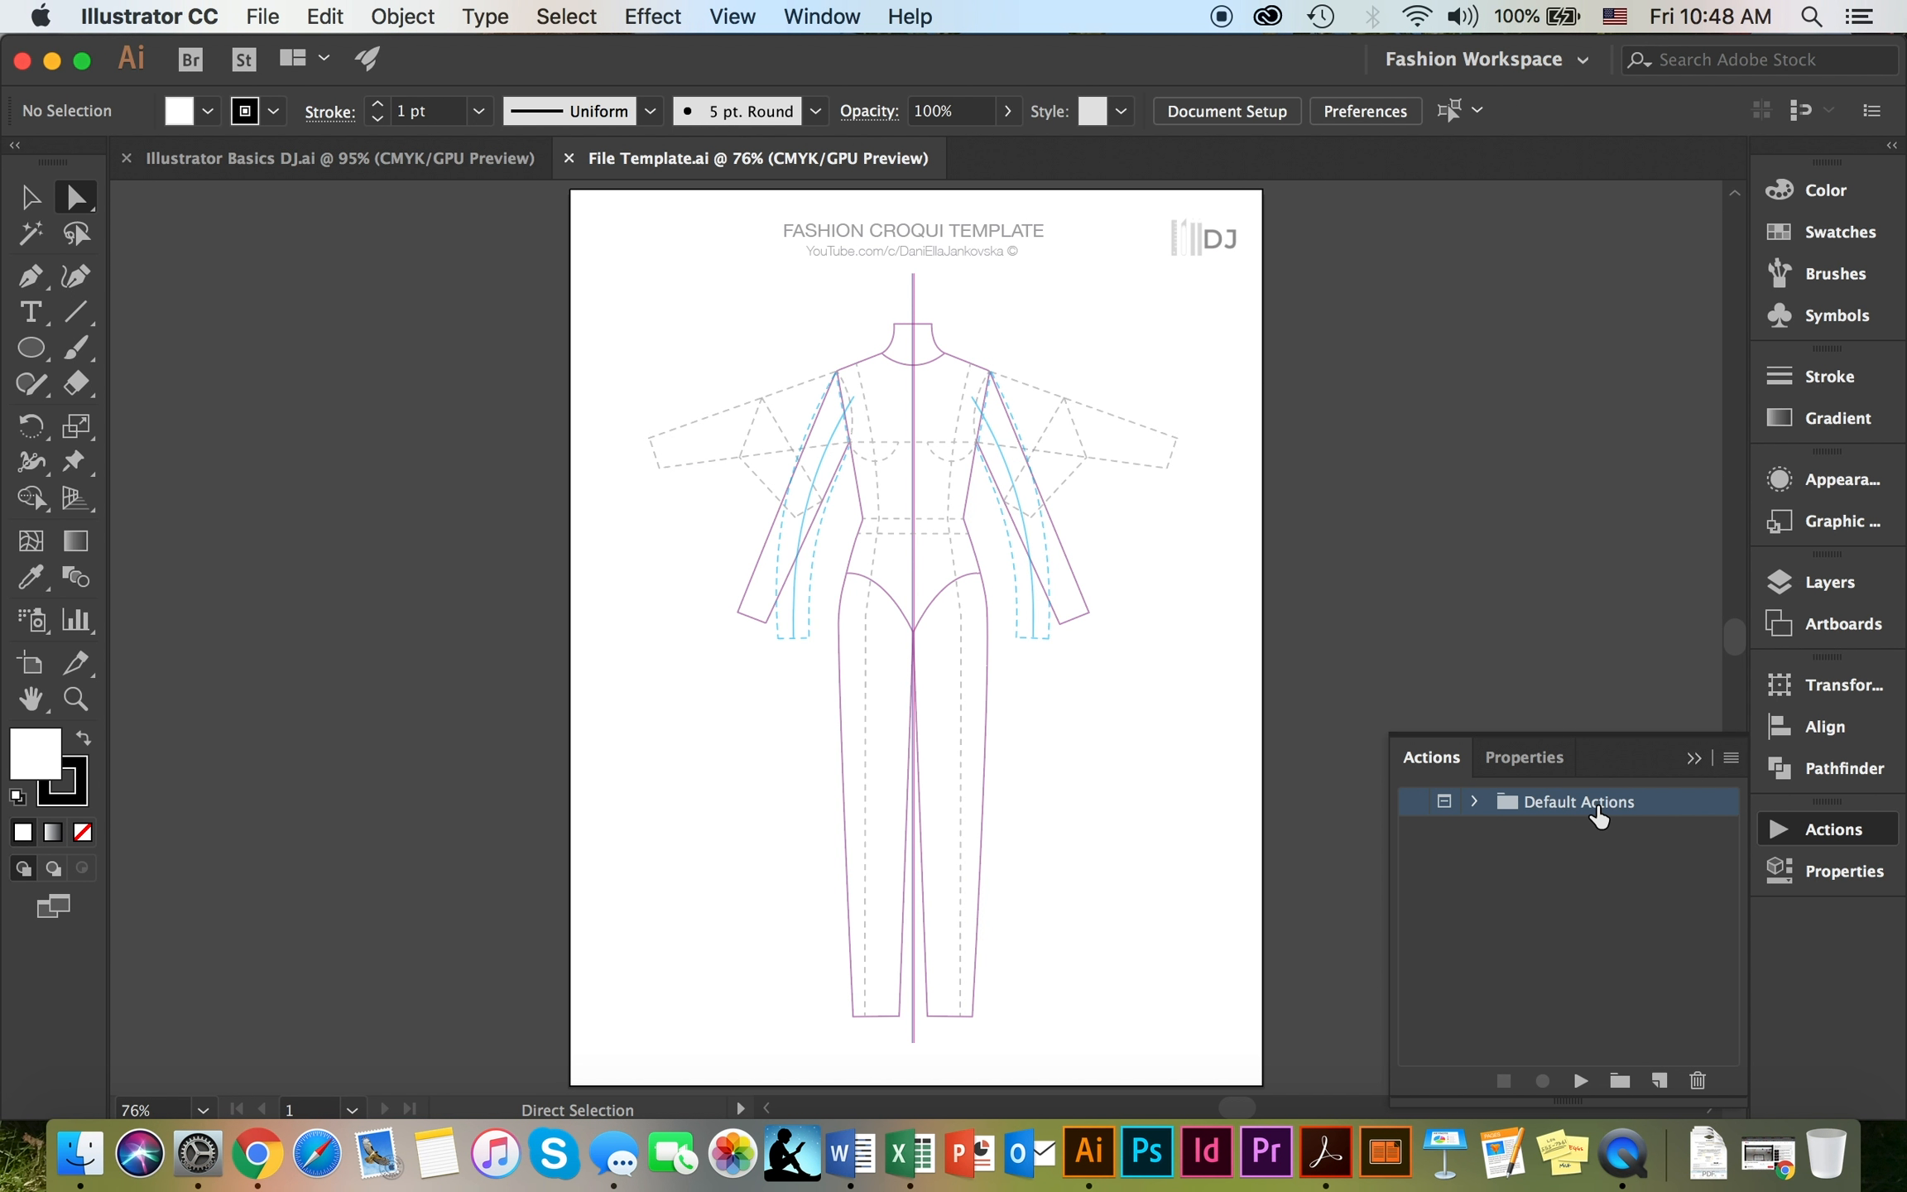
{"action": "left_click", "coordinate": [1598, 914]}
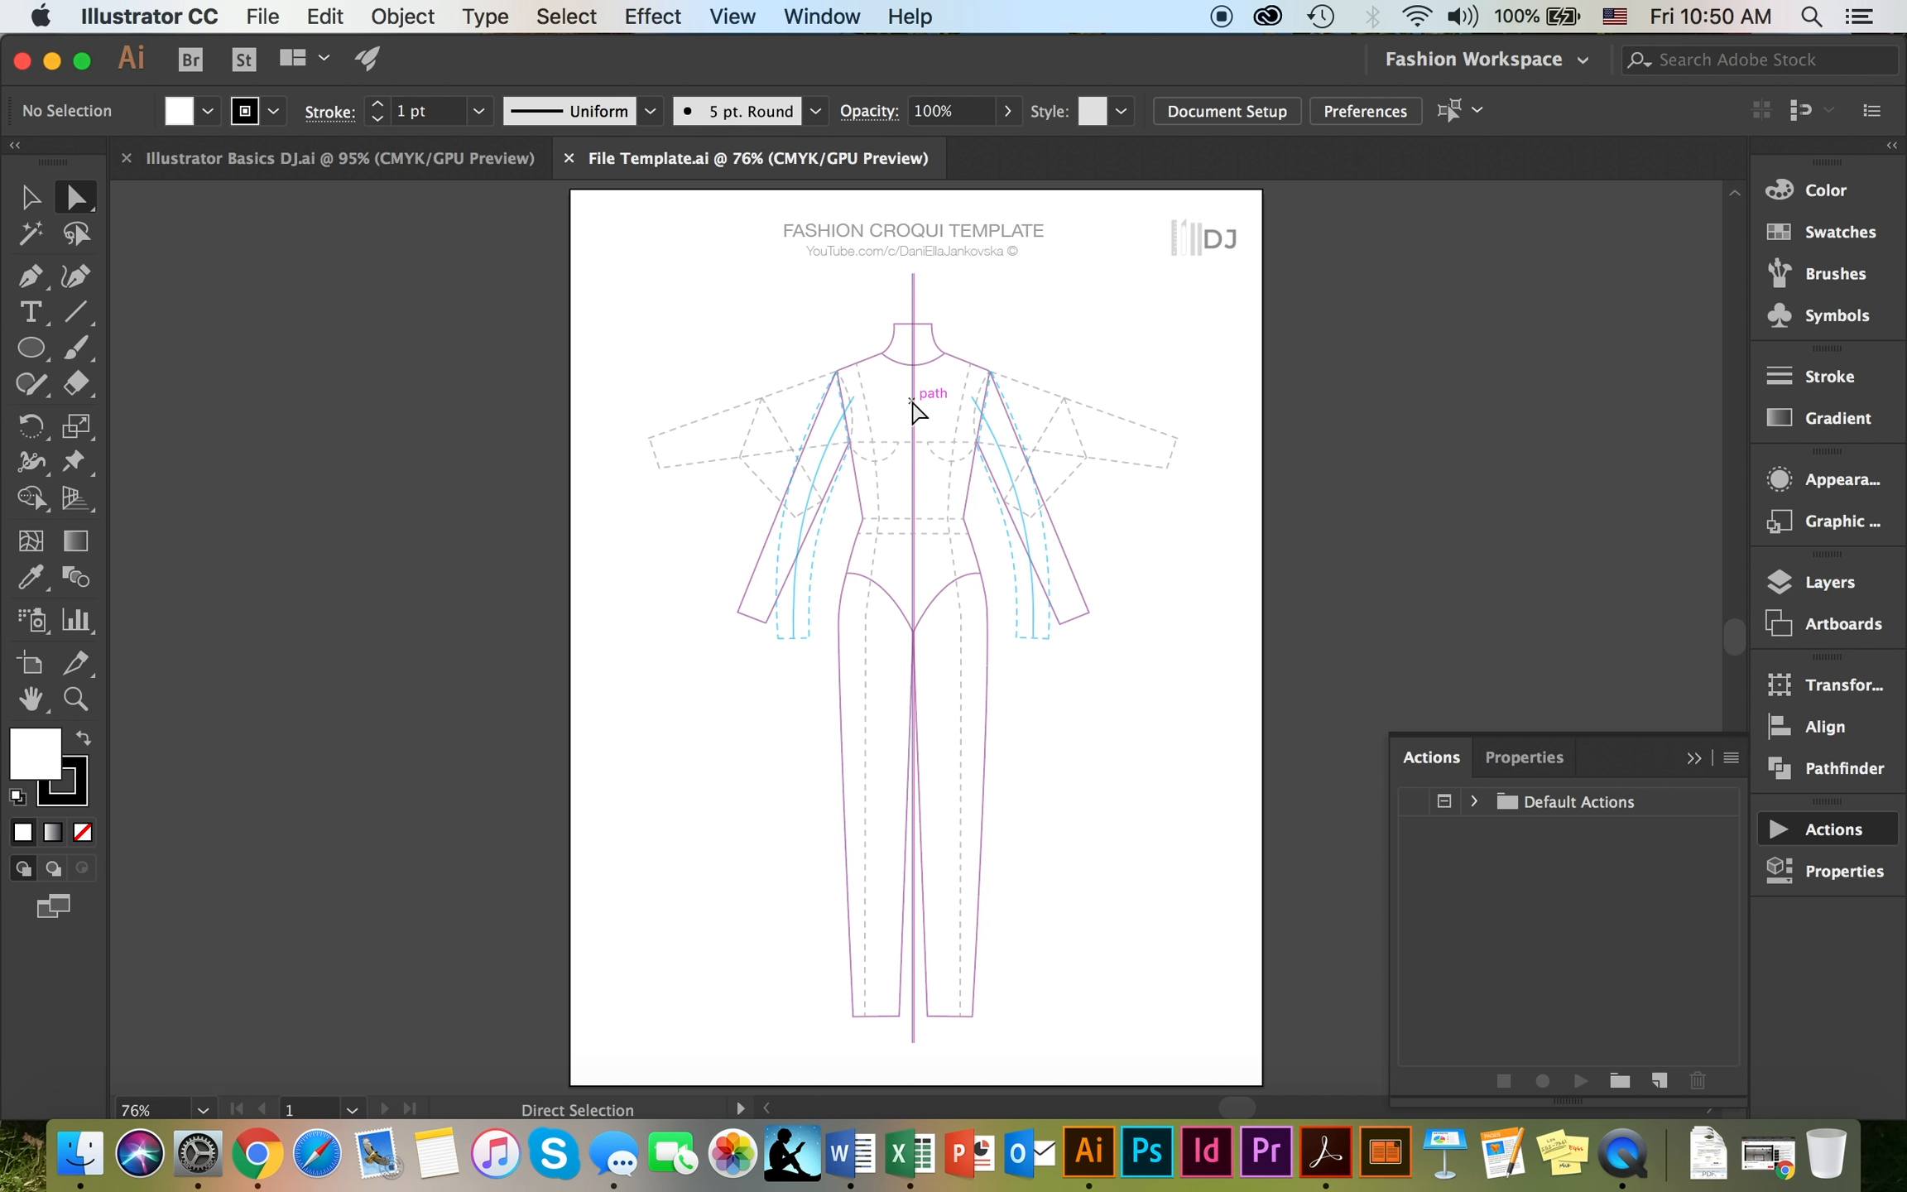
Draw a small circle with the Ellipse tool on the croquis centre line, just above the bust line
{"action": "scroll", "coordinate": [913, 323], "scroll_direction": "up", "scroll_amount": 3}
{"action": "left_click_drag", "start_coordinate": [31, 348], "coordinate": [240, 427]}
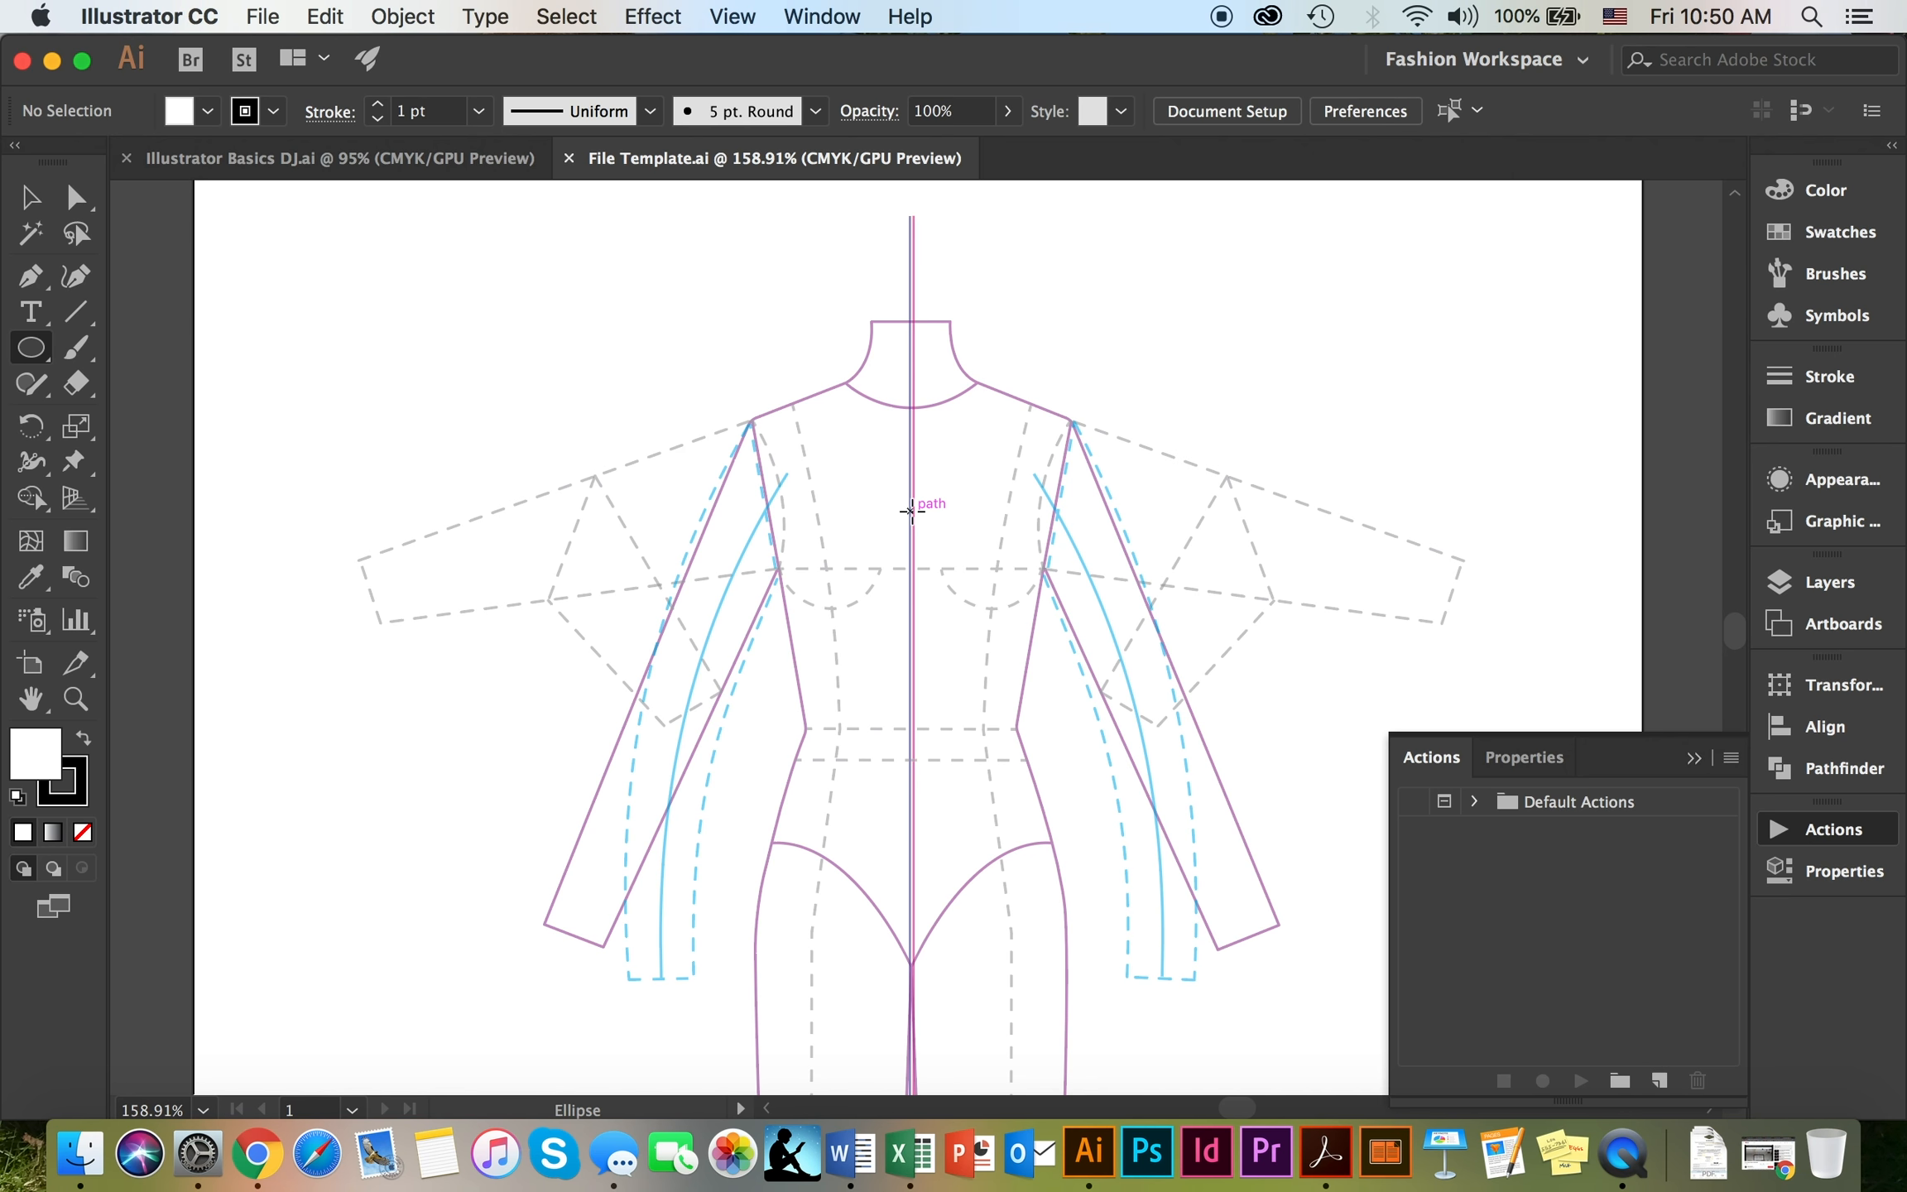
{"action": "mouse_move", "coordinate": [912, 511]}
{"action": "left_mouse_down"}
{"action": "mouse_move", "coordinate": [910, 548]}
{"action": "mouse_move", "coordinate": [929, 541]}
{"action": "left_mouse_up"}
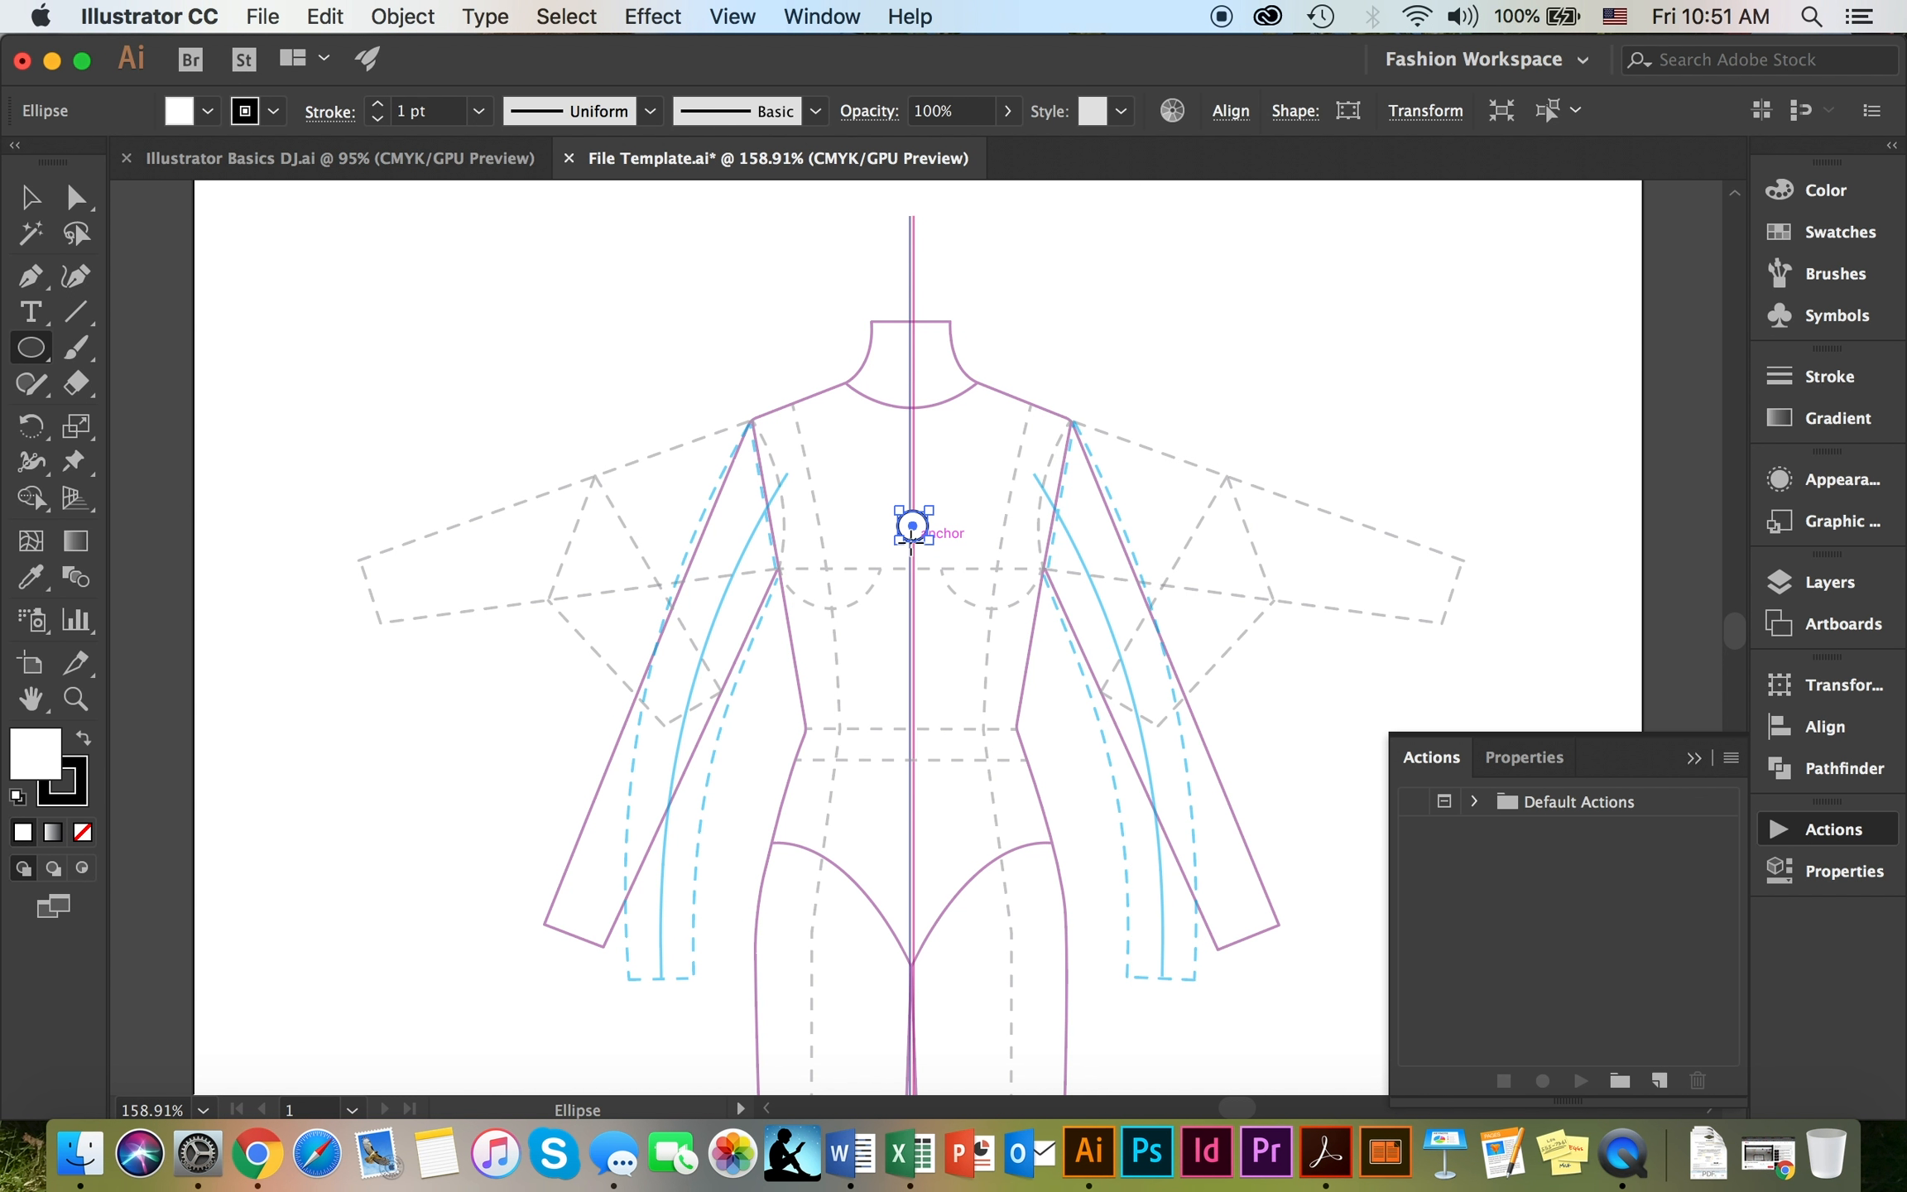
Create a new action set named Fashion
{"action": "left_click", "coordinate": [1620, 1082]}
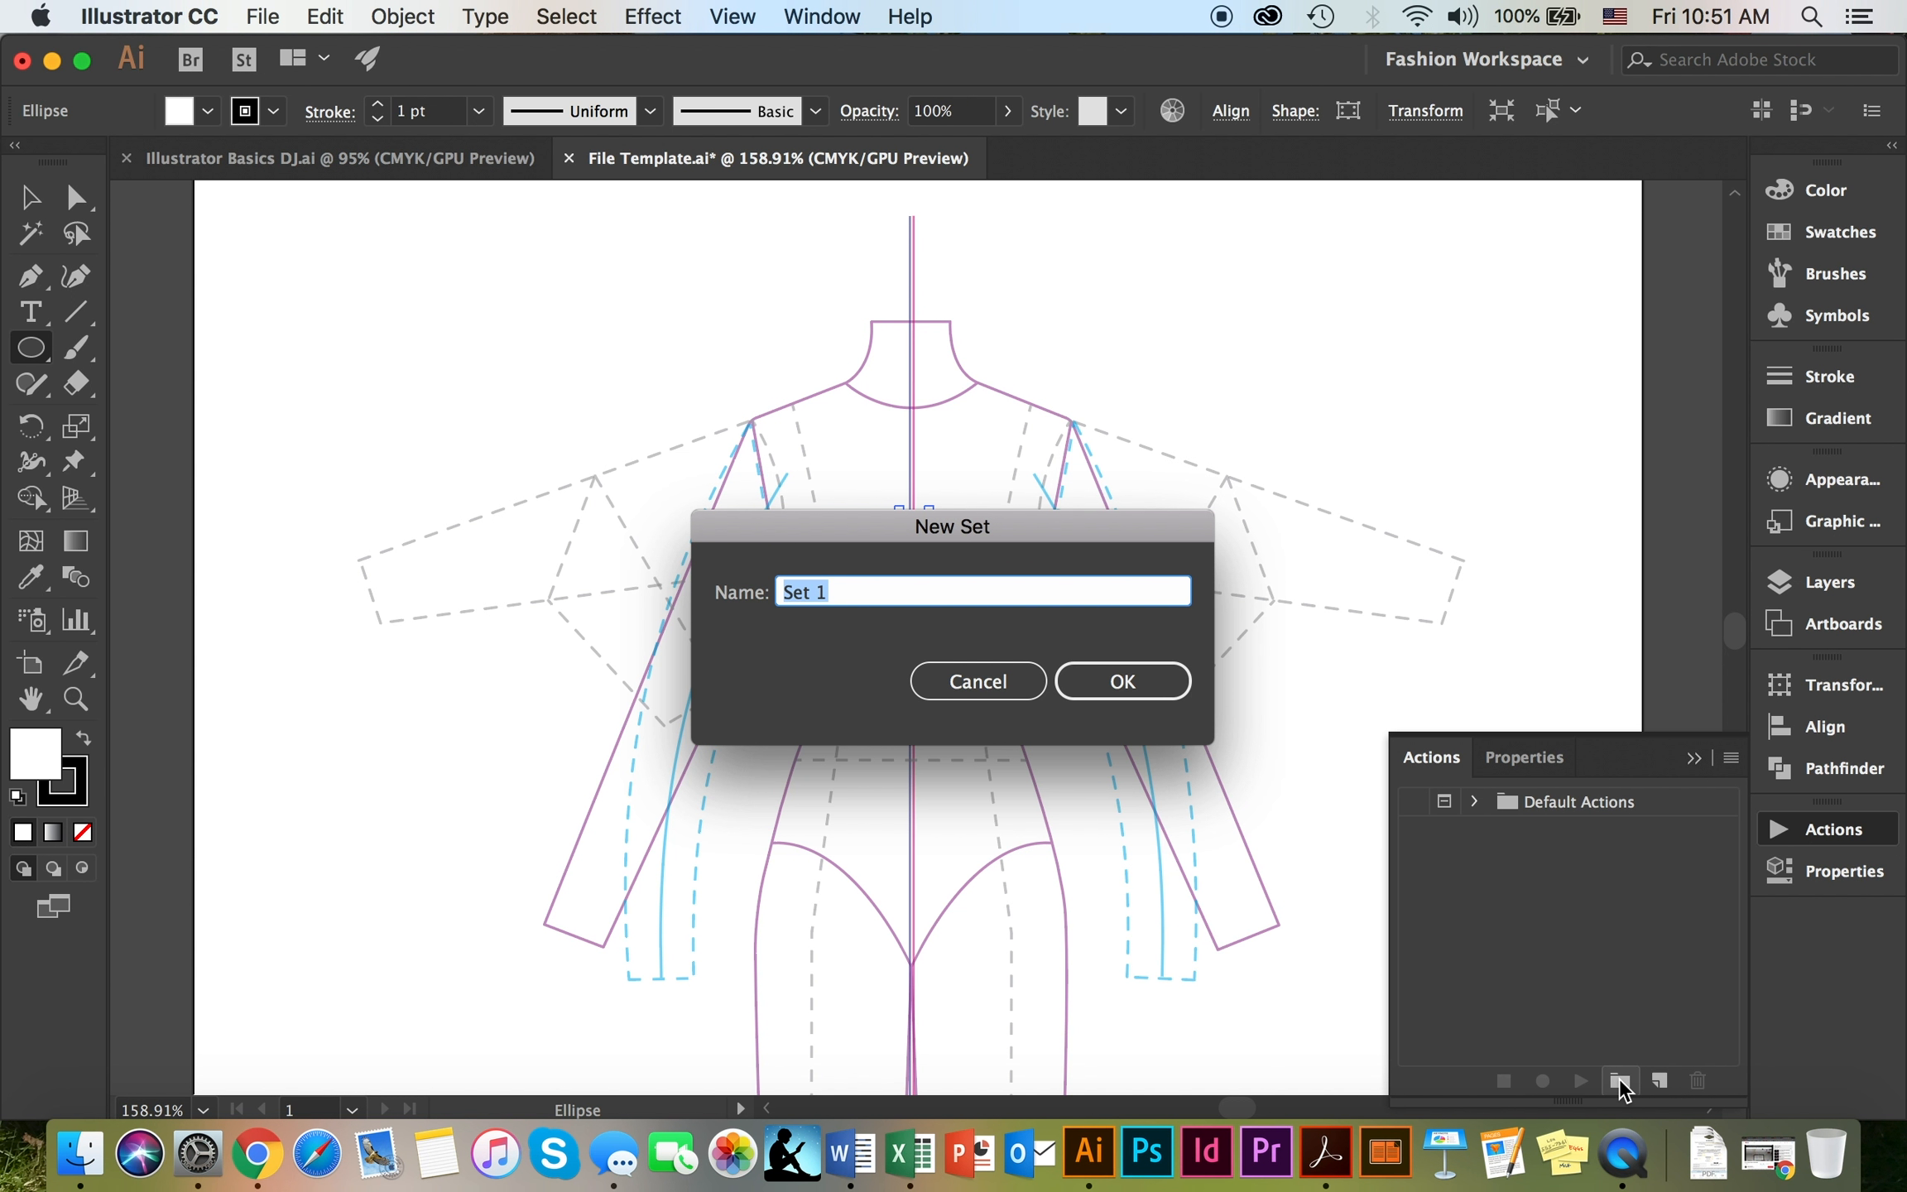
{"action": "type", "text": "Fashion"}
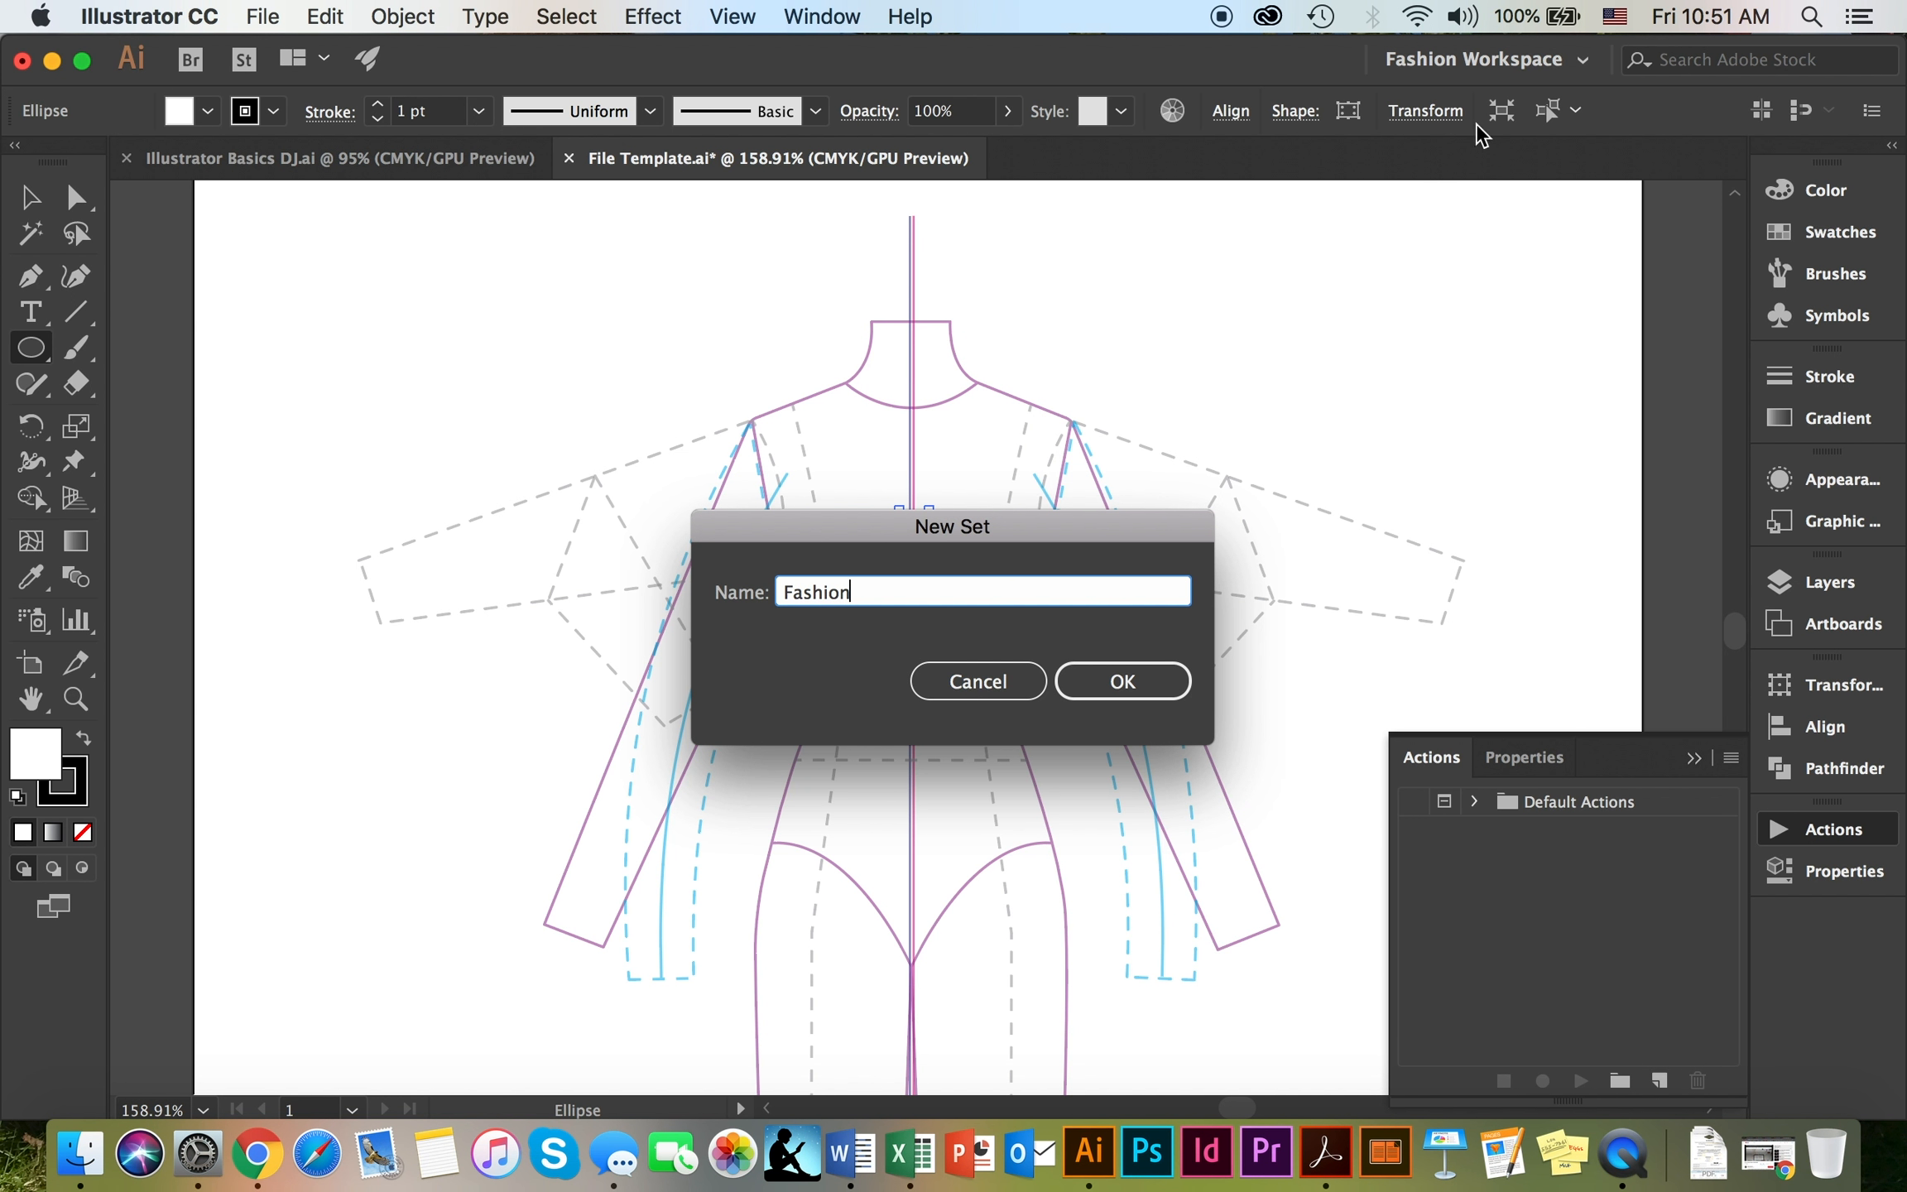
{"action": "left_click", "coordinate": [1122, 683]}
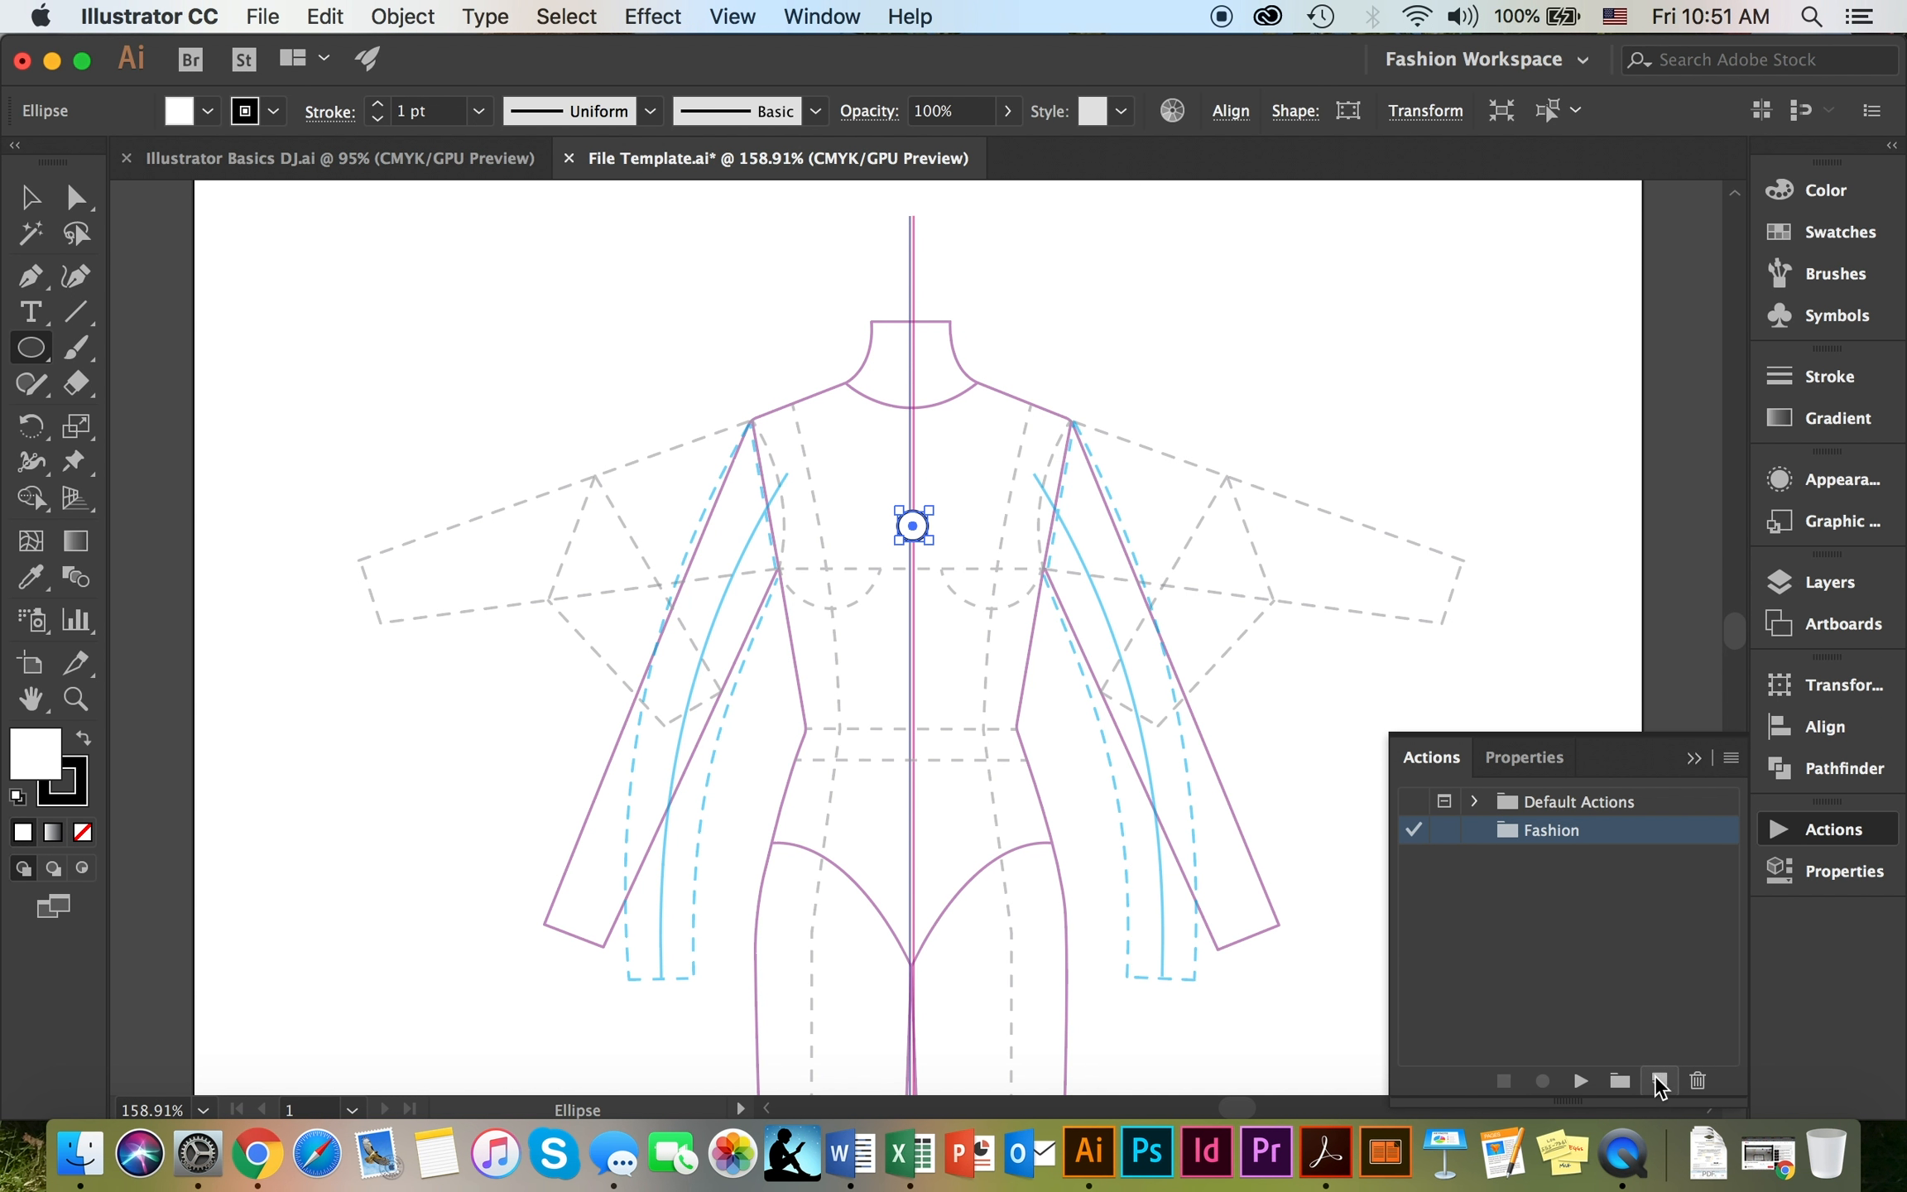
Create an action named Buttons in the Fashion set with the color Red, and start recording it
{"action": "left_click", "coordinate": [1658, 1081]}
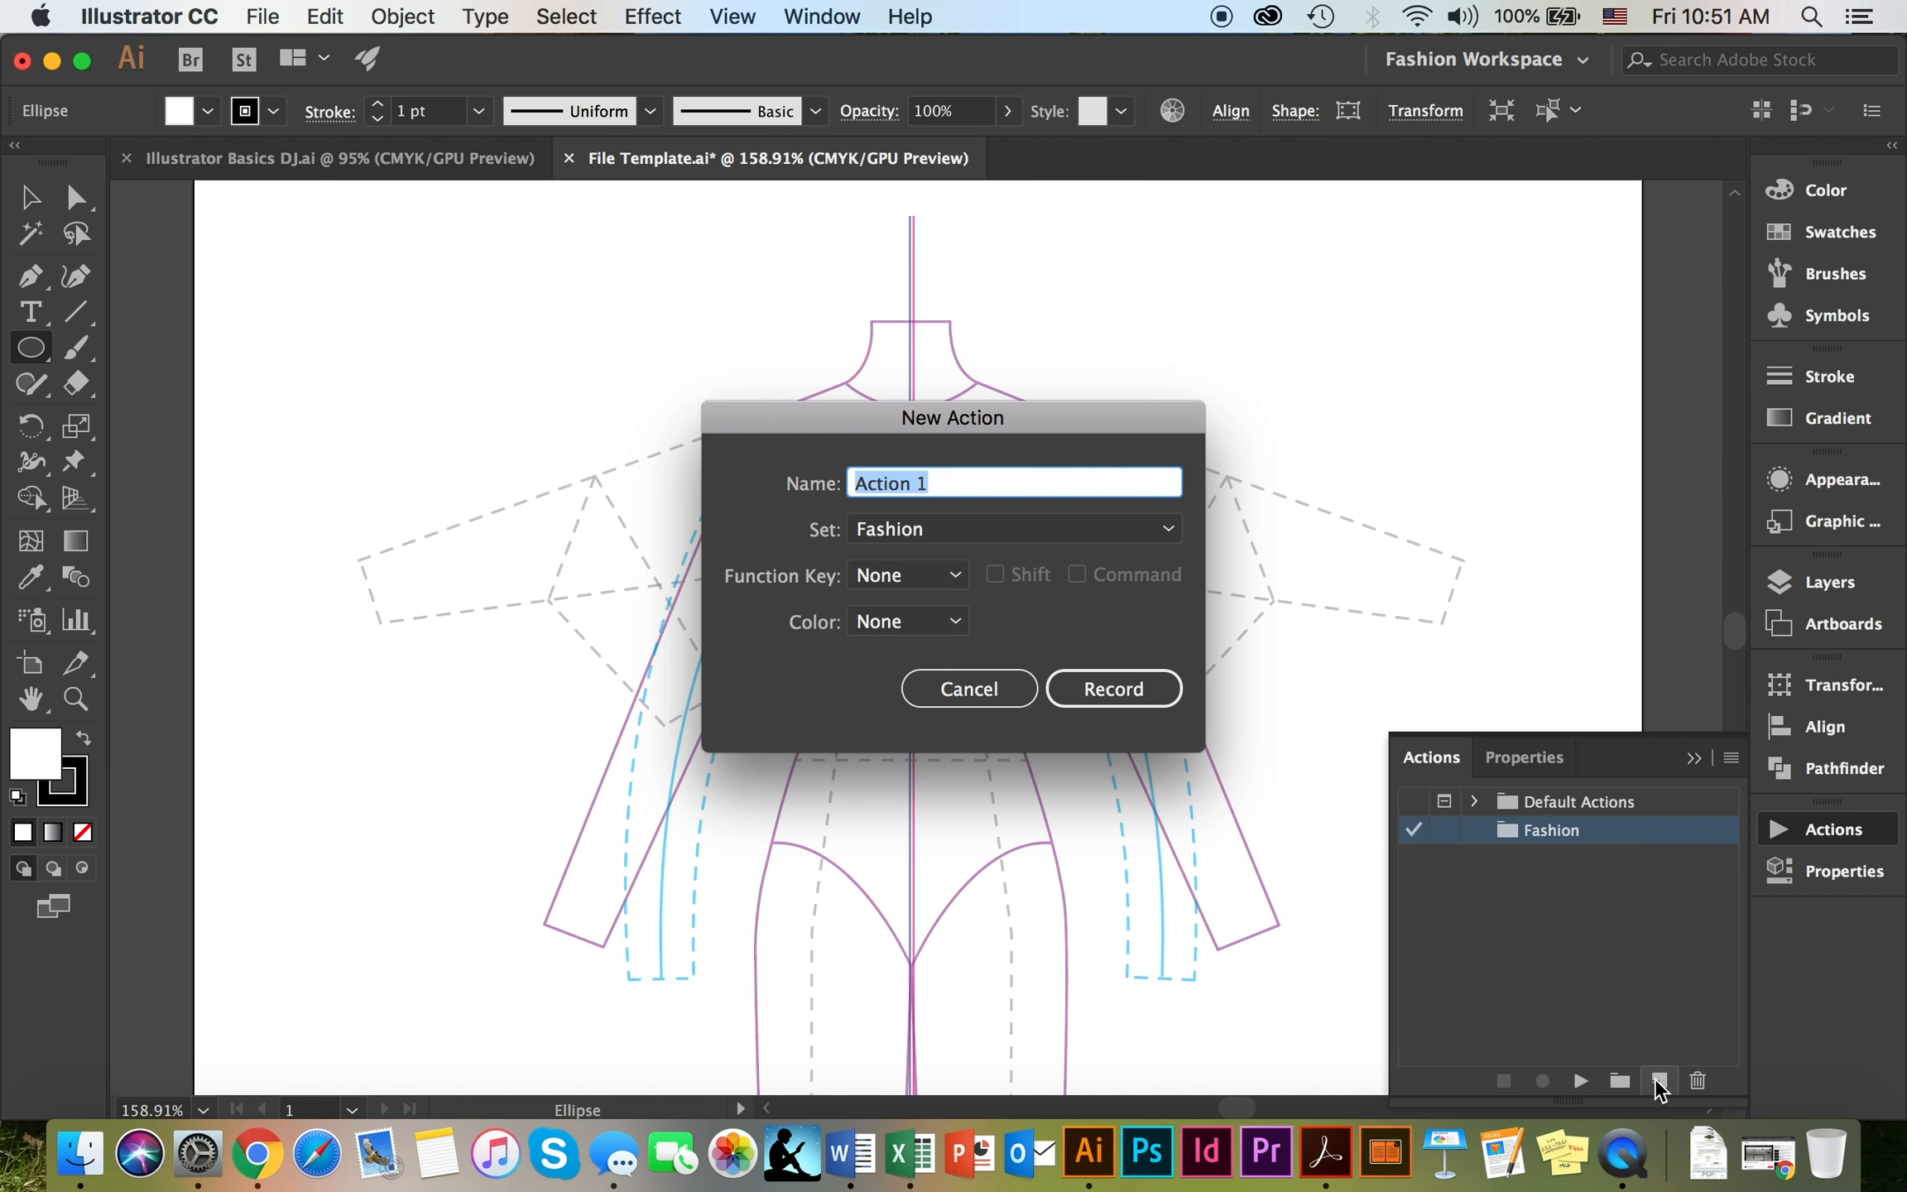
{"action": "type", "text": "Buttons"}
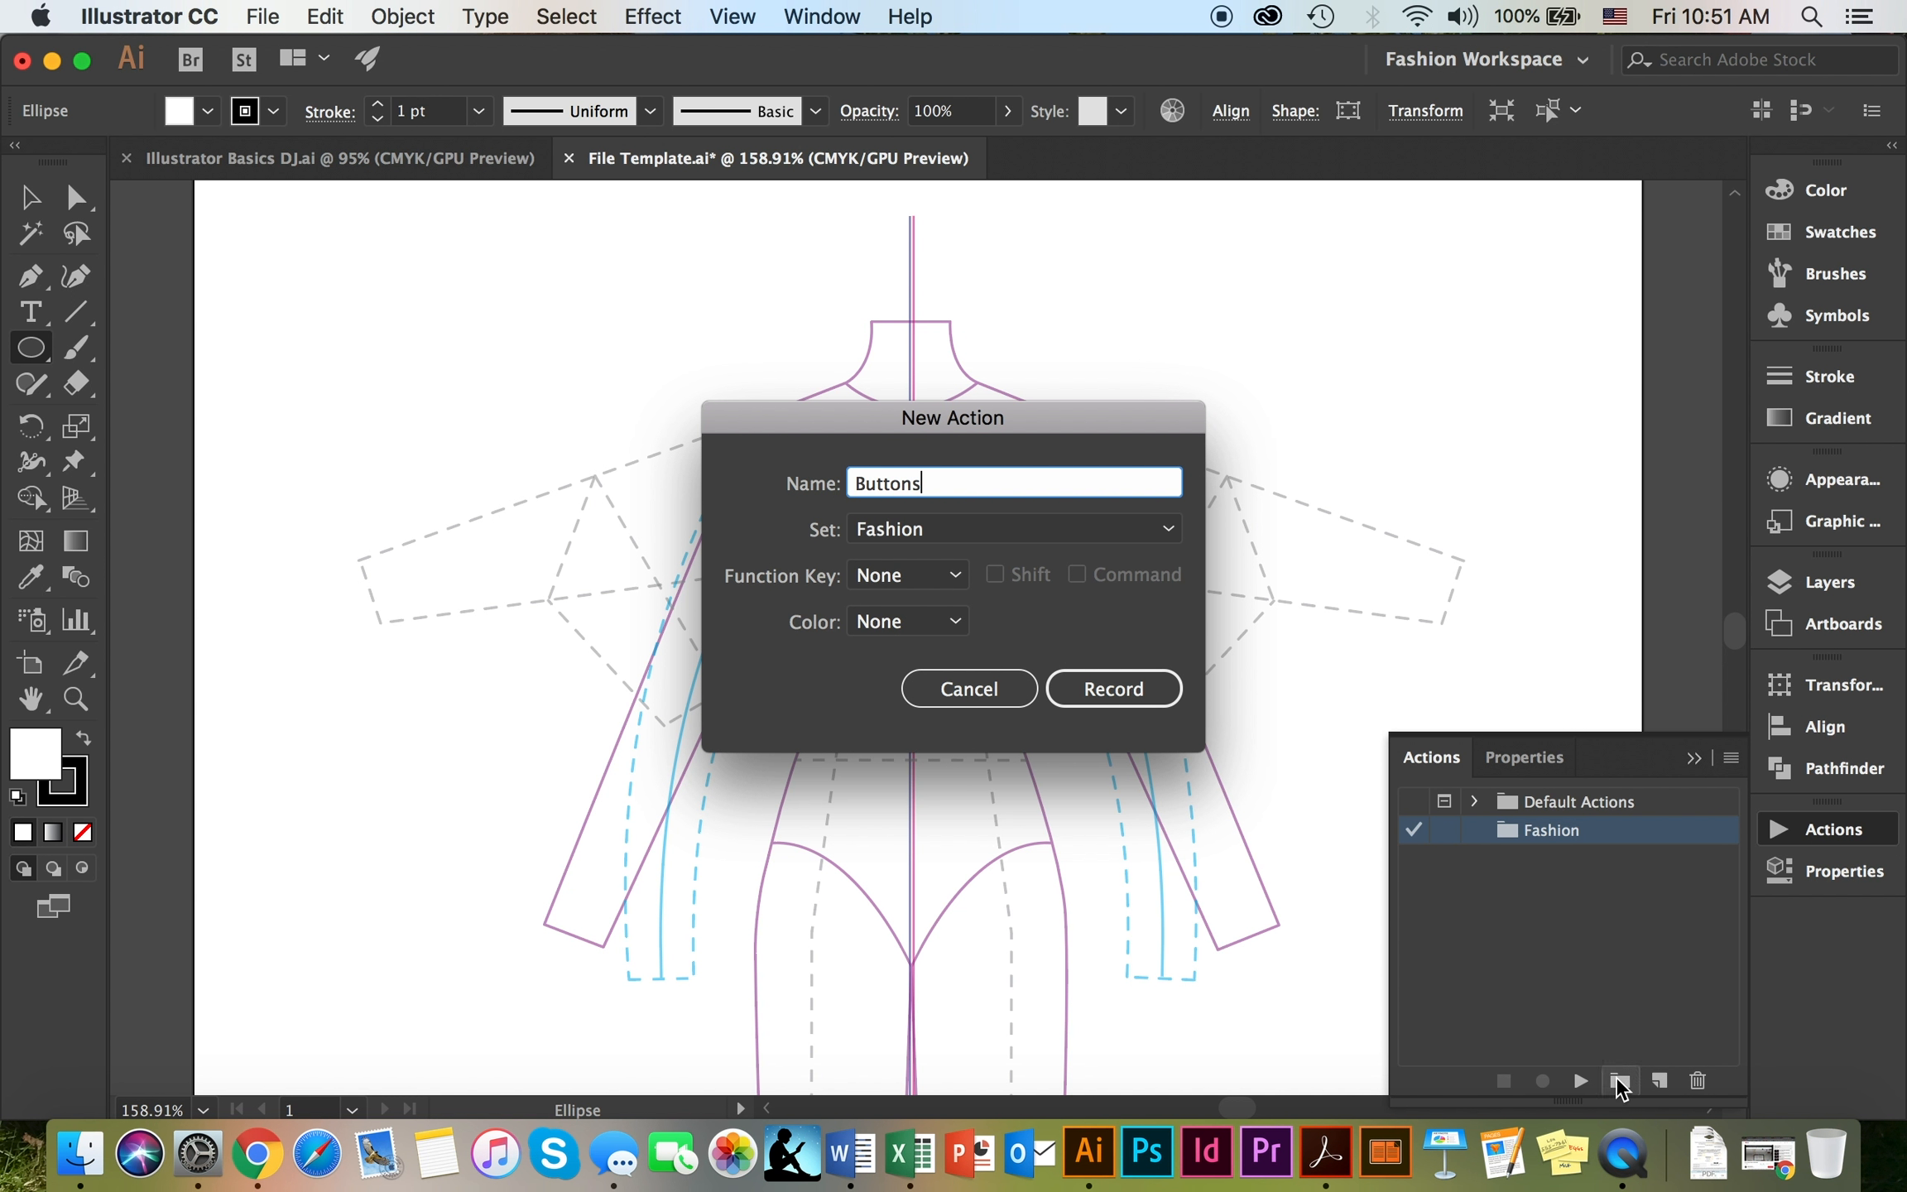
{"action": "left_click", "coordinate": [892, 538]}
{"action": "left_click", "coordinate": [892, 542]}
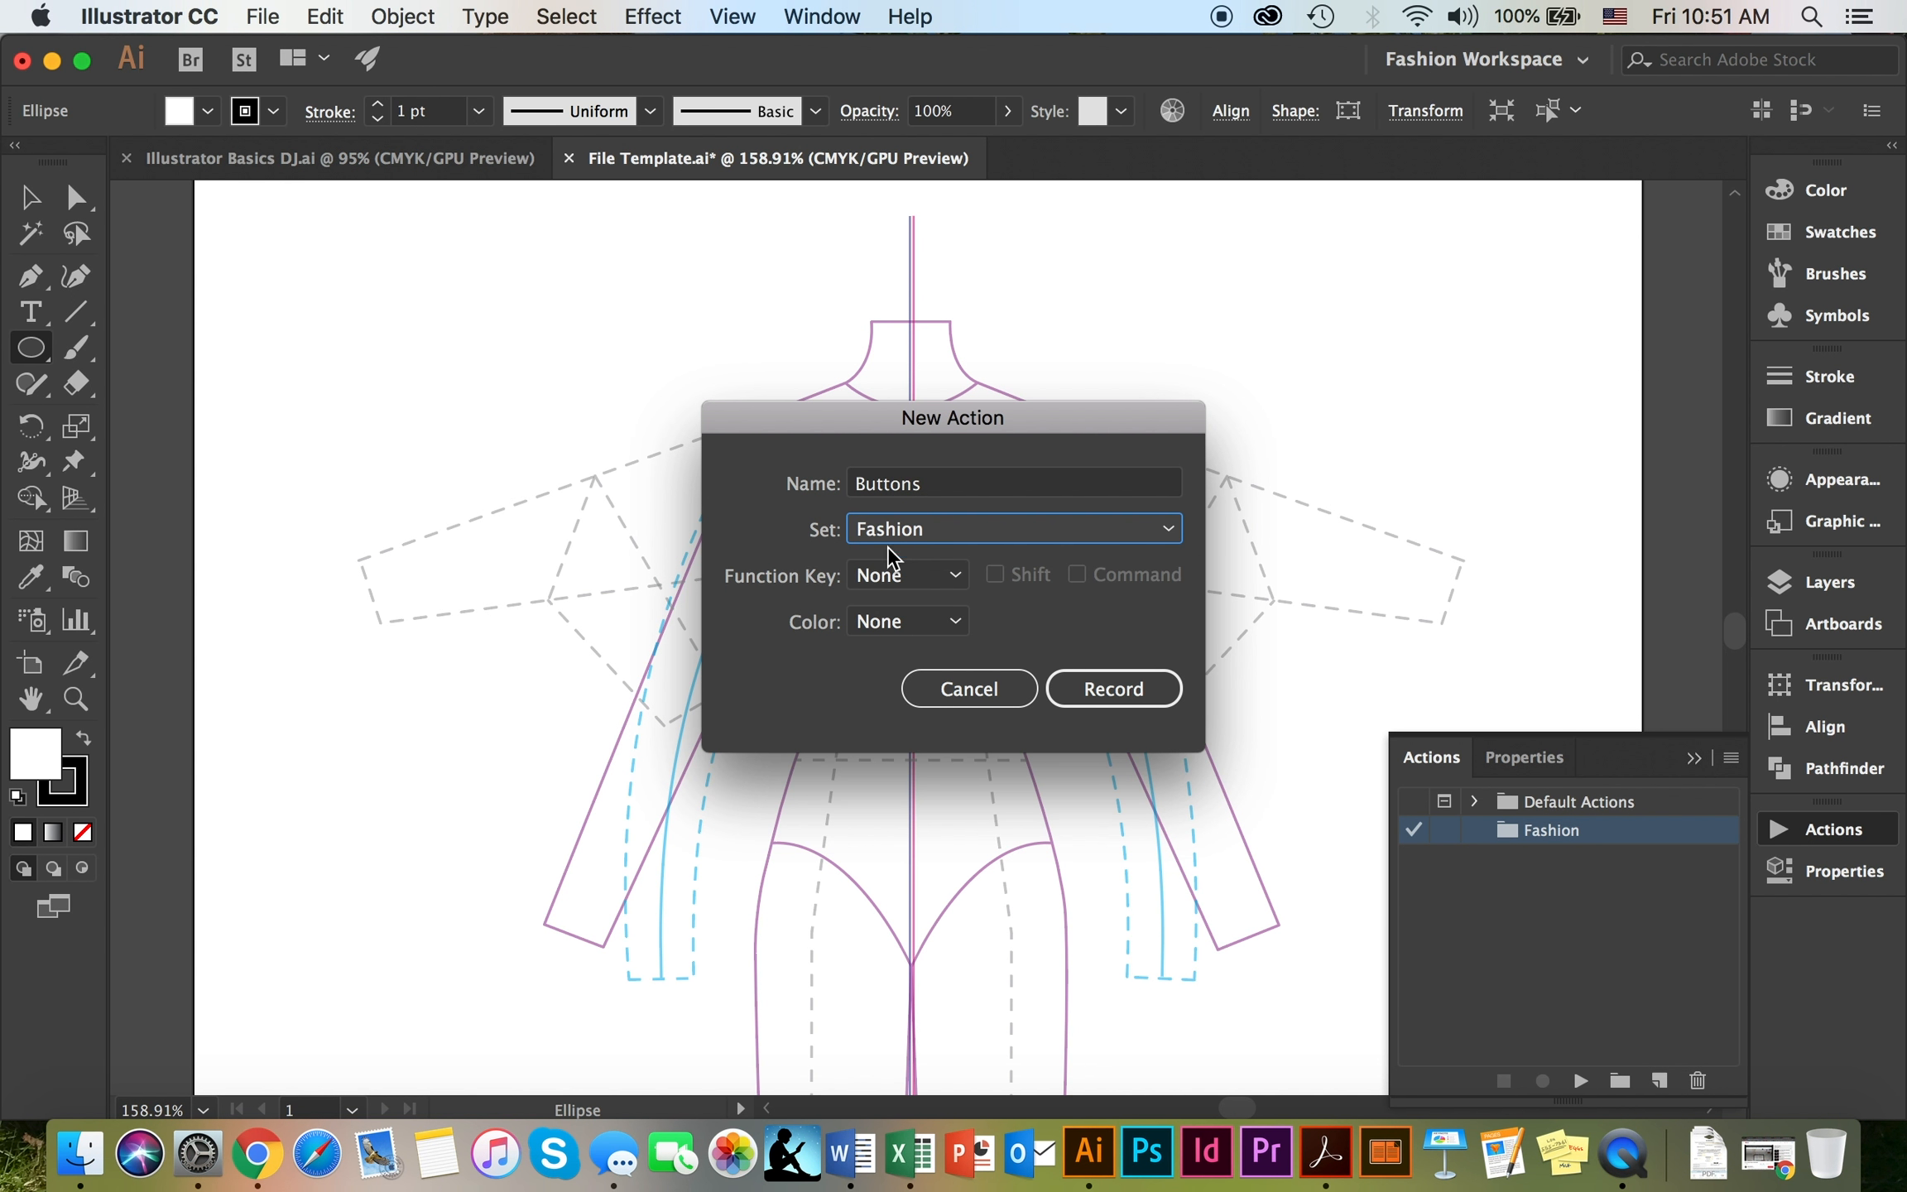
{"action": "left_click", "coordinate": [887, 629]}
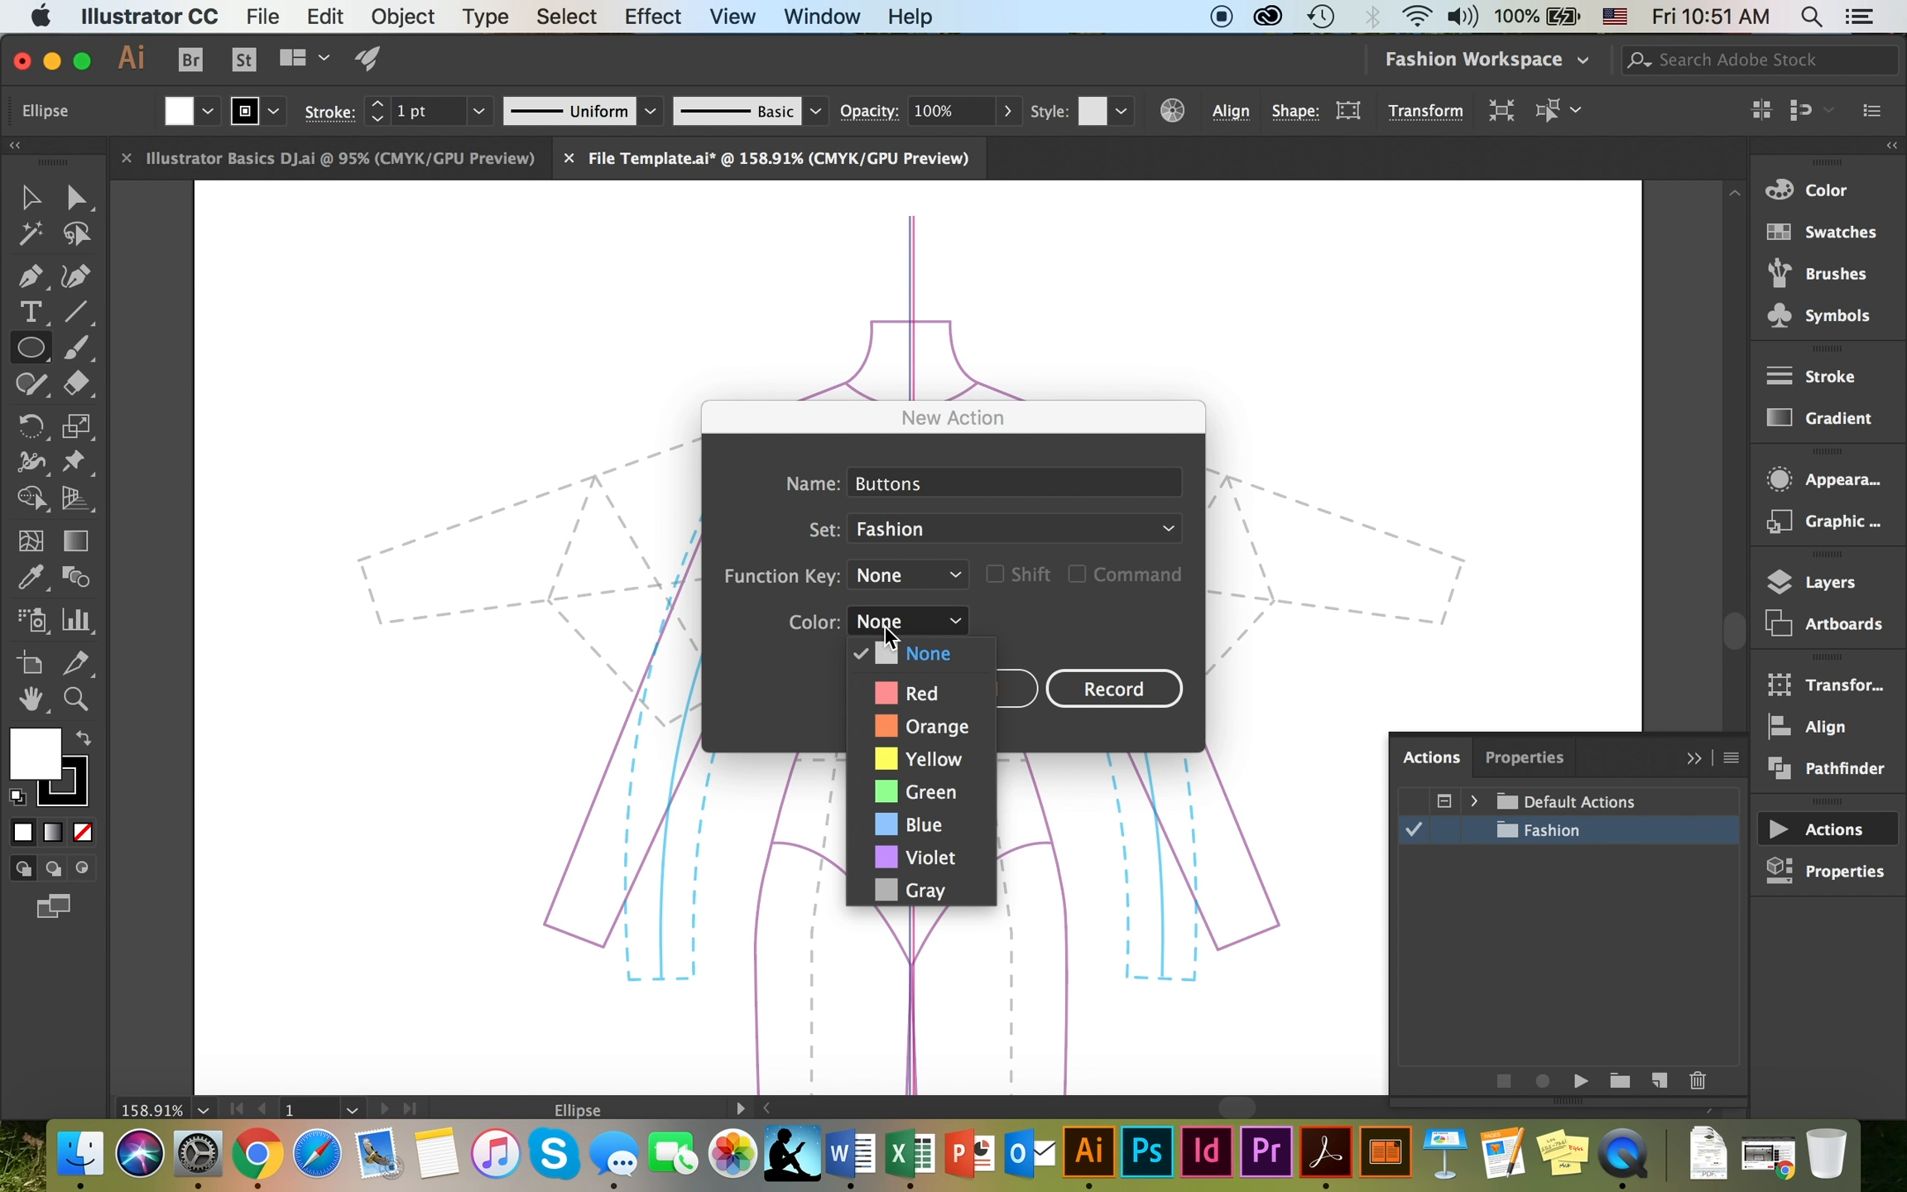
{"action": "left_click", "coordinate": [923, 693]}
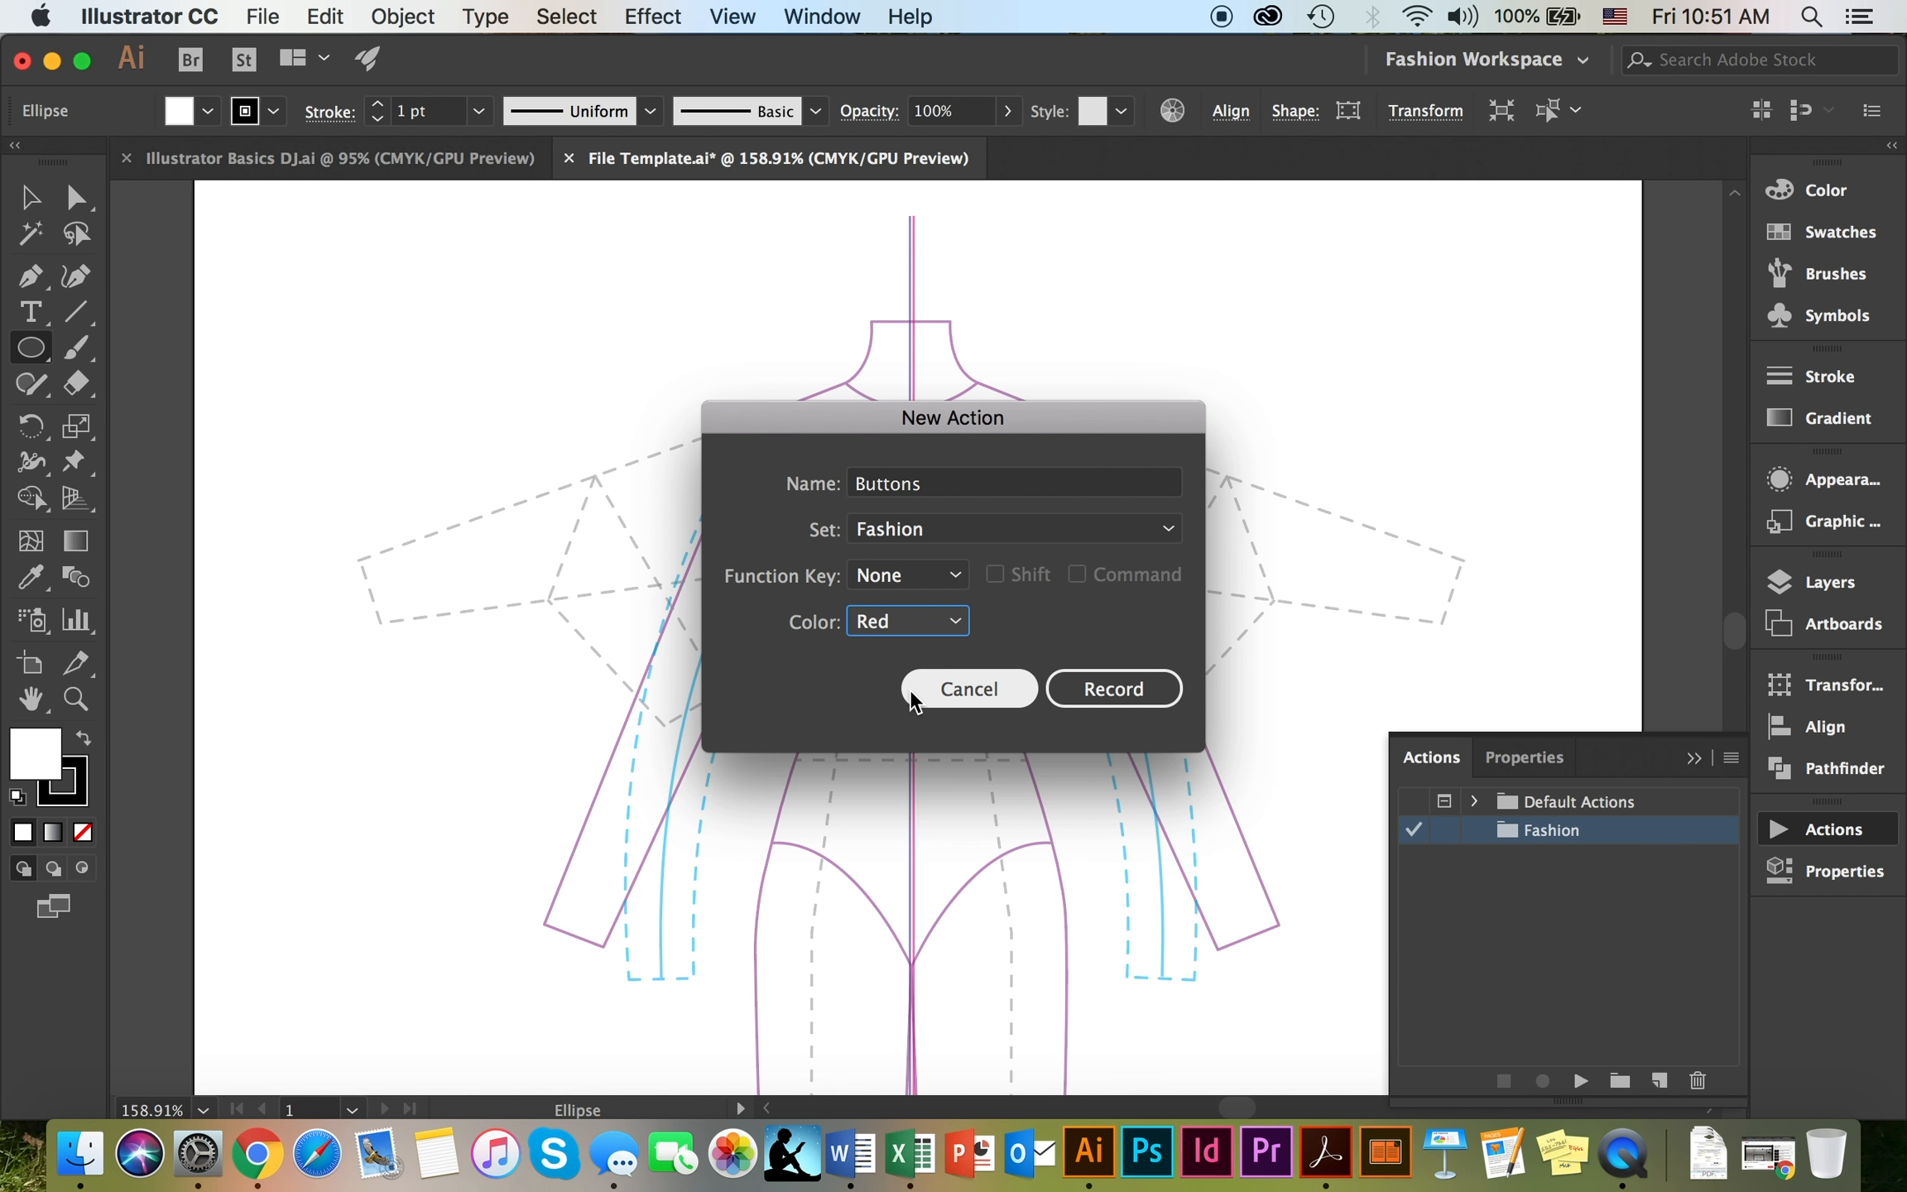
{"action": "left_click", "coordinate": [1114, 690]}
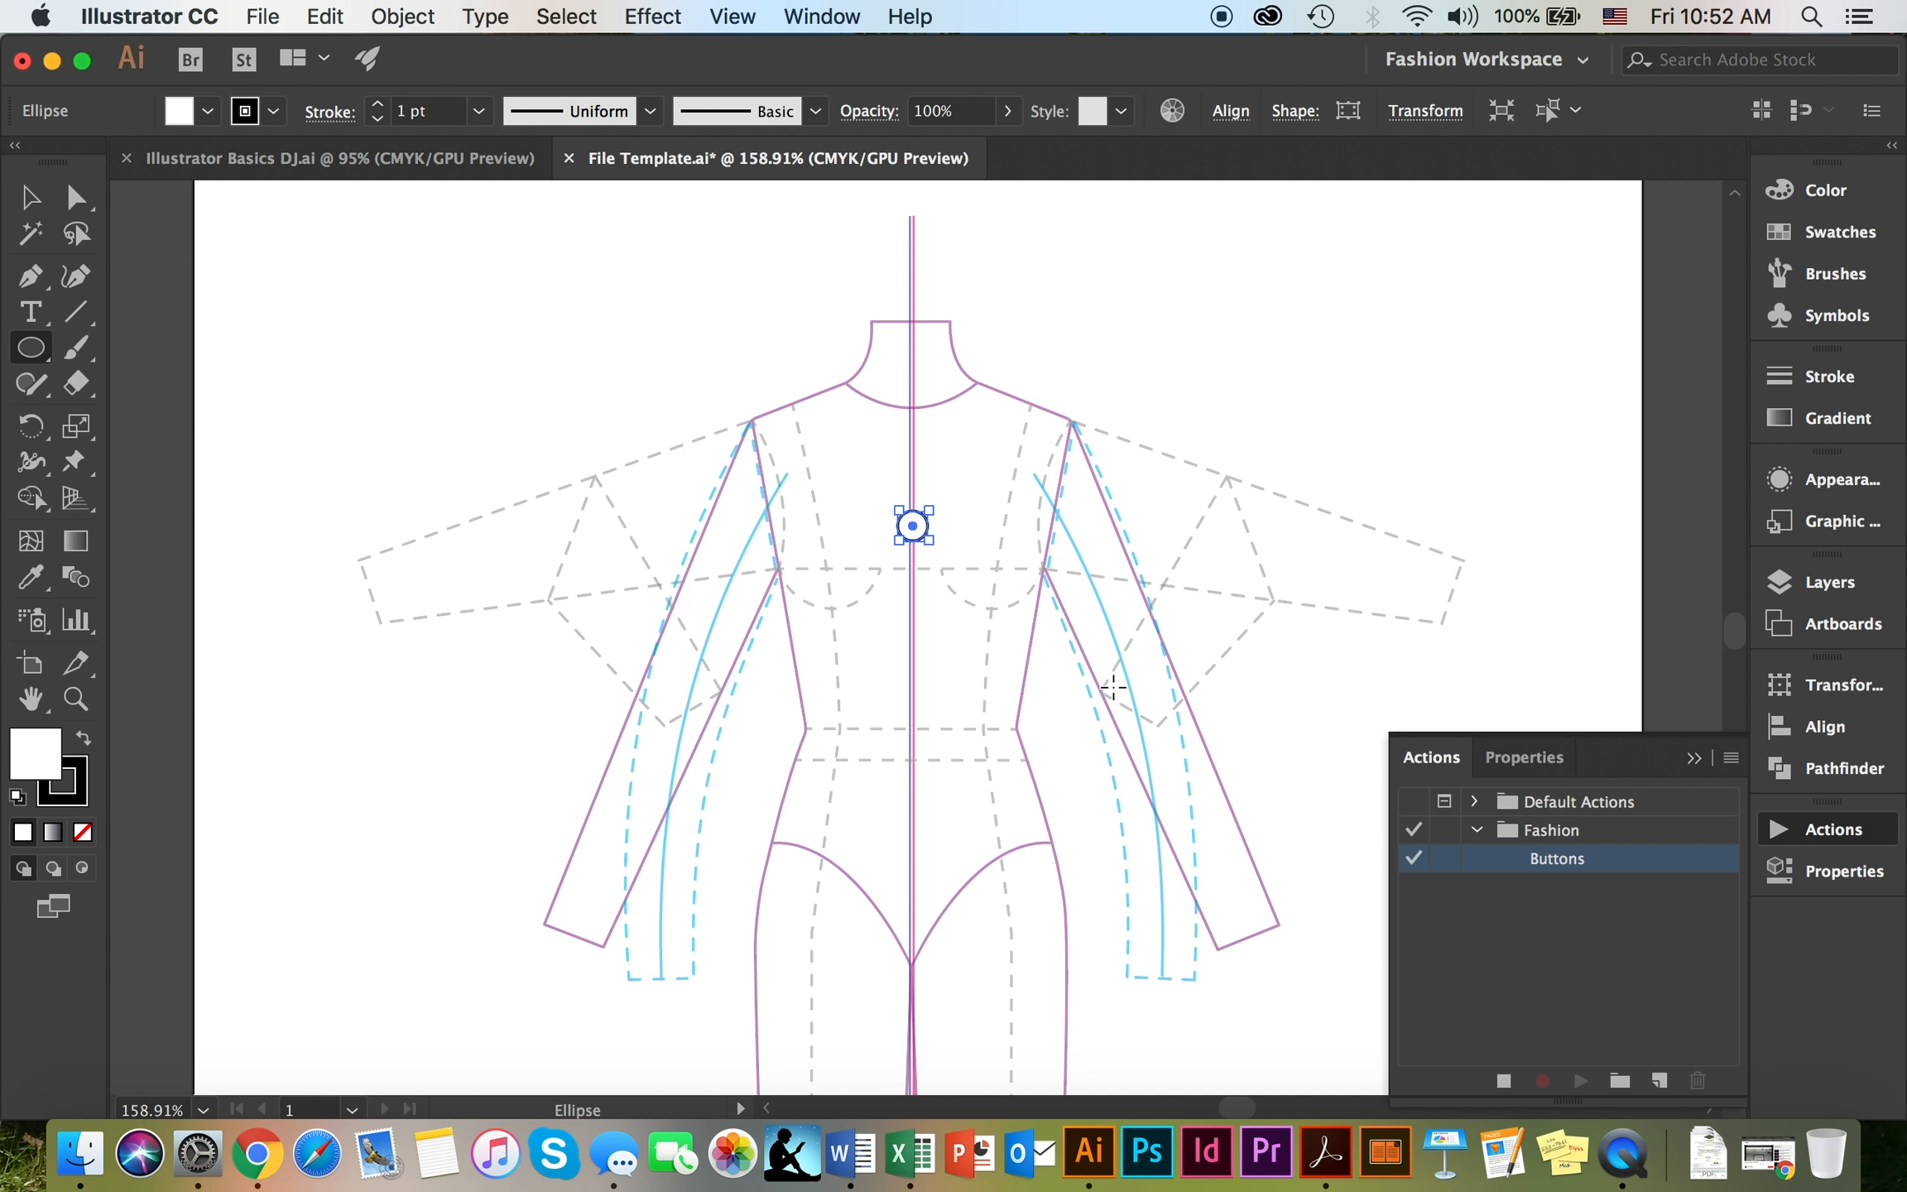
Record copying the small circle and pasting it in front four times
{"action": "key", "text": "super+c"}
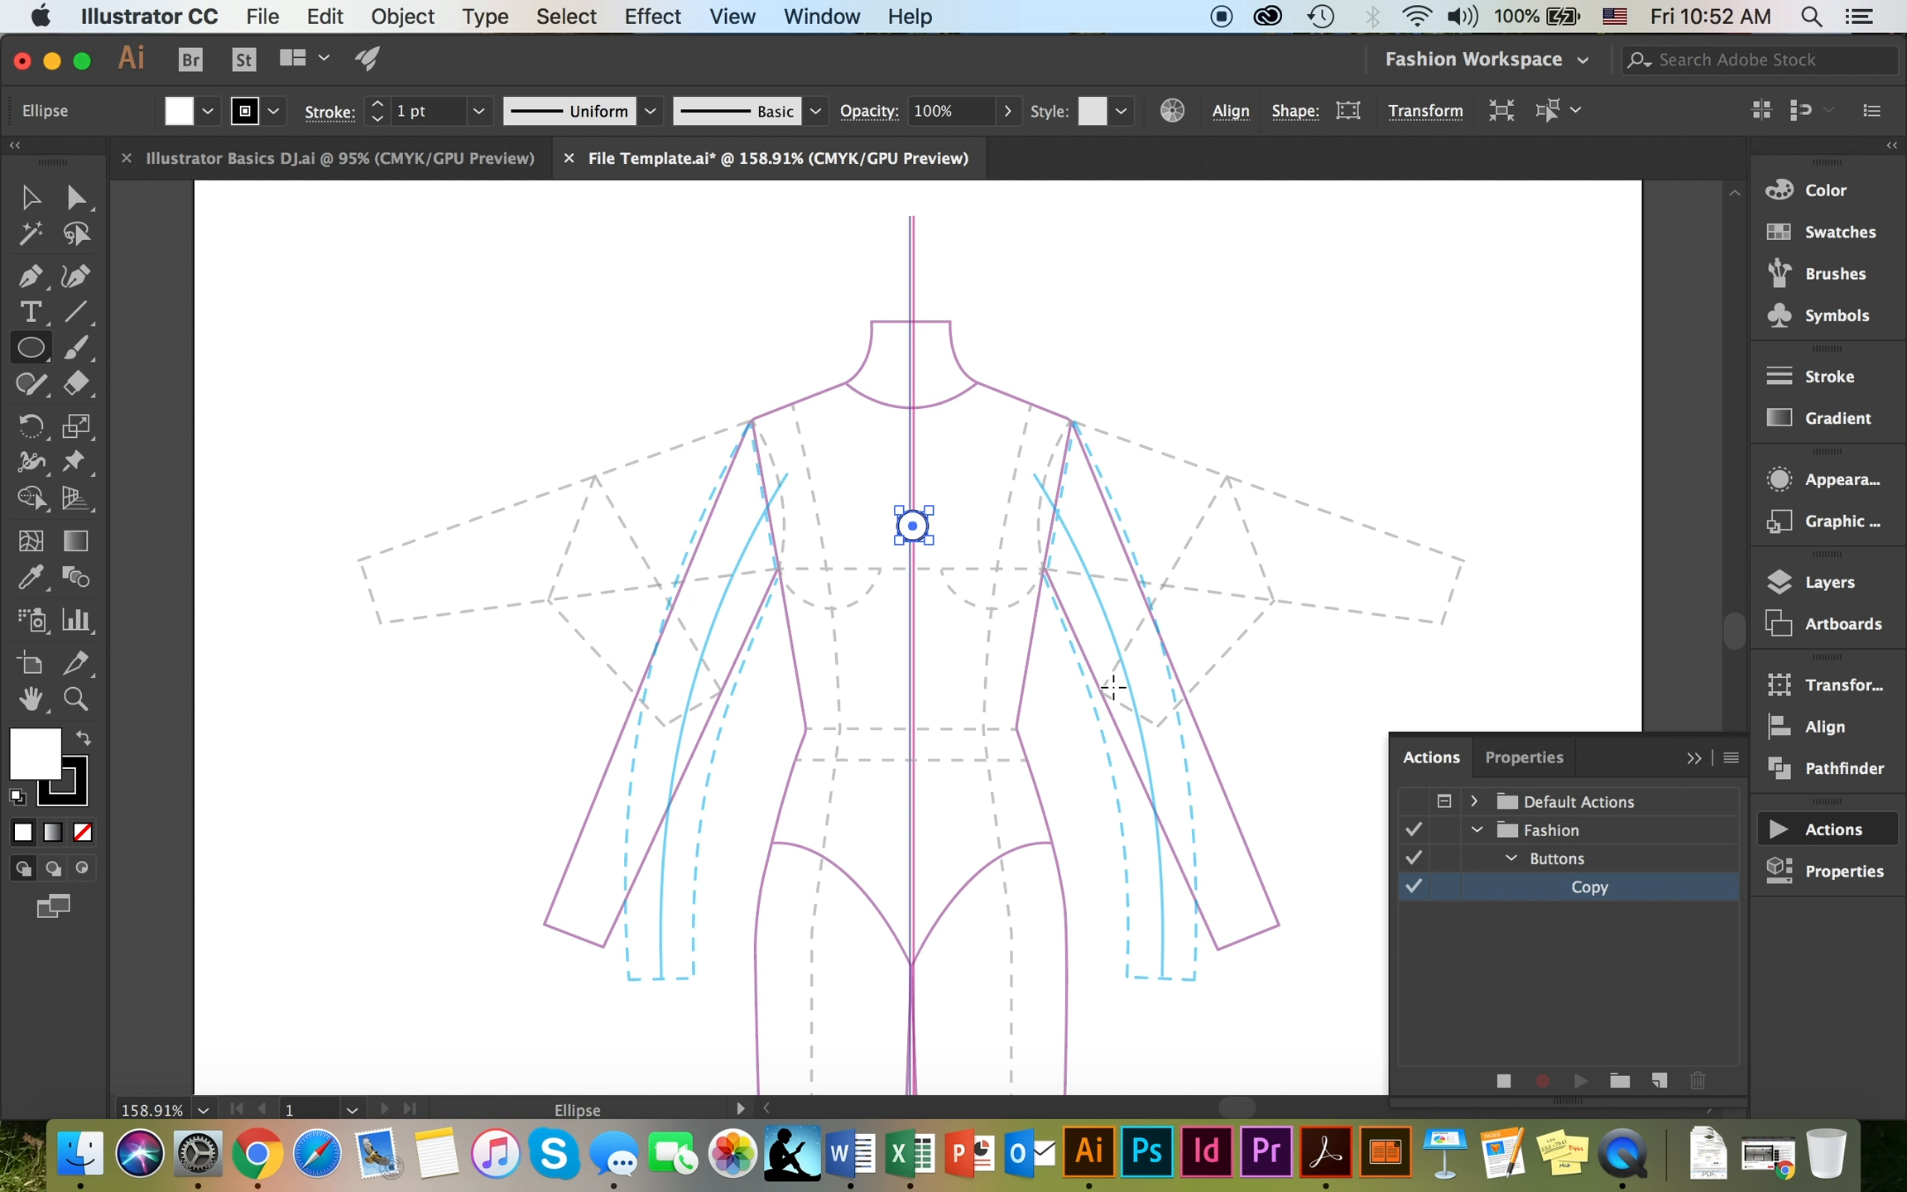
{"action": "key", "text": "super+f"}
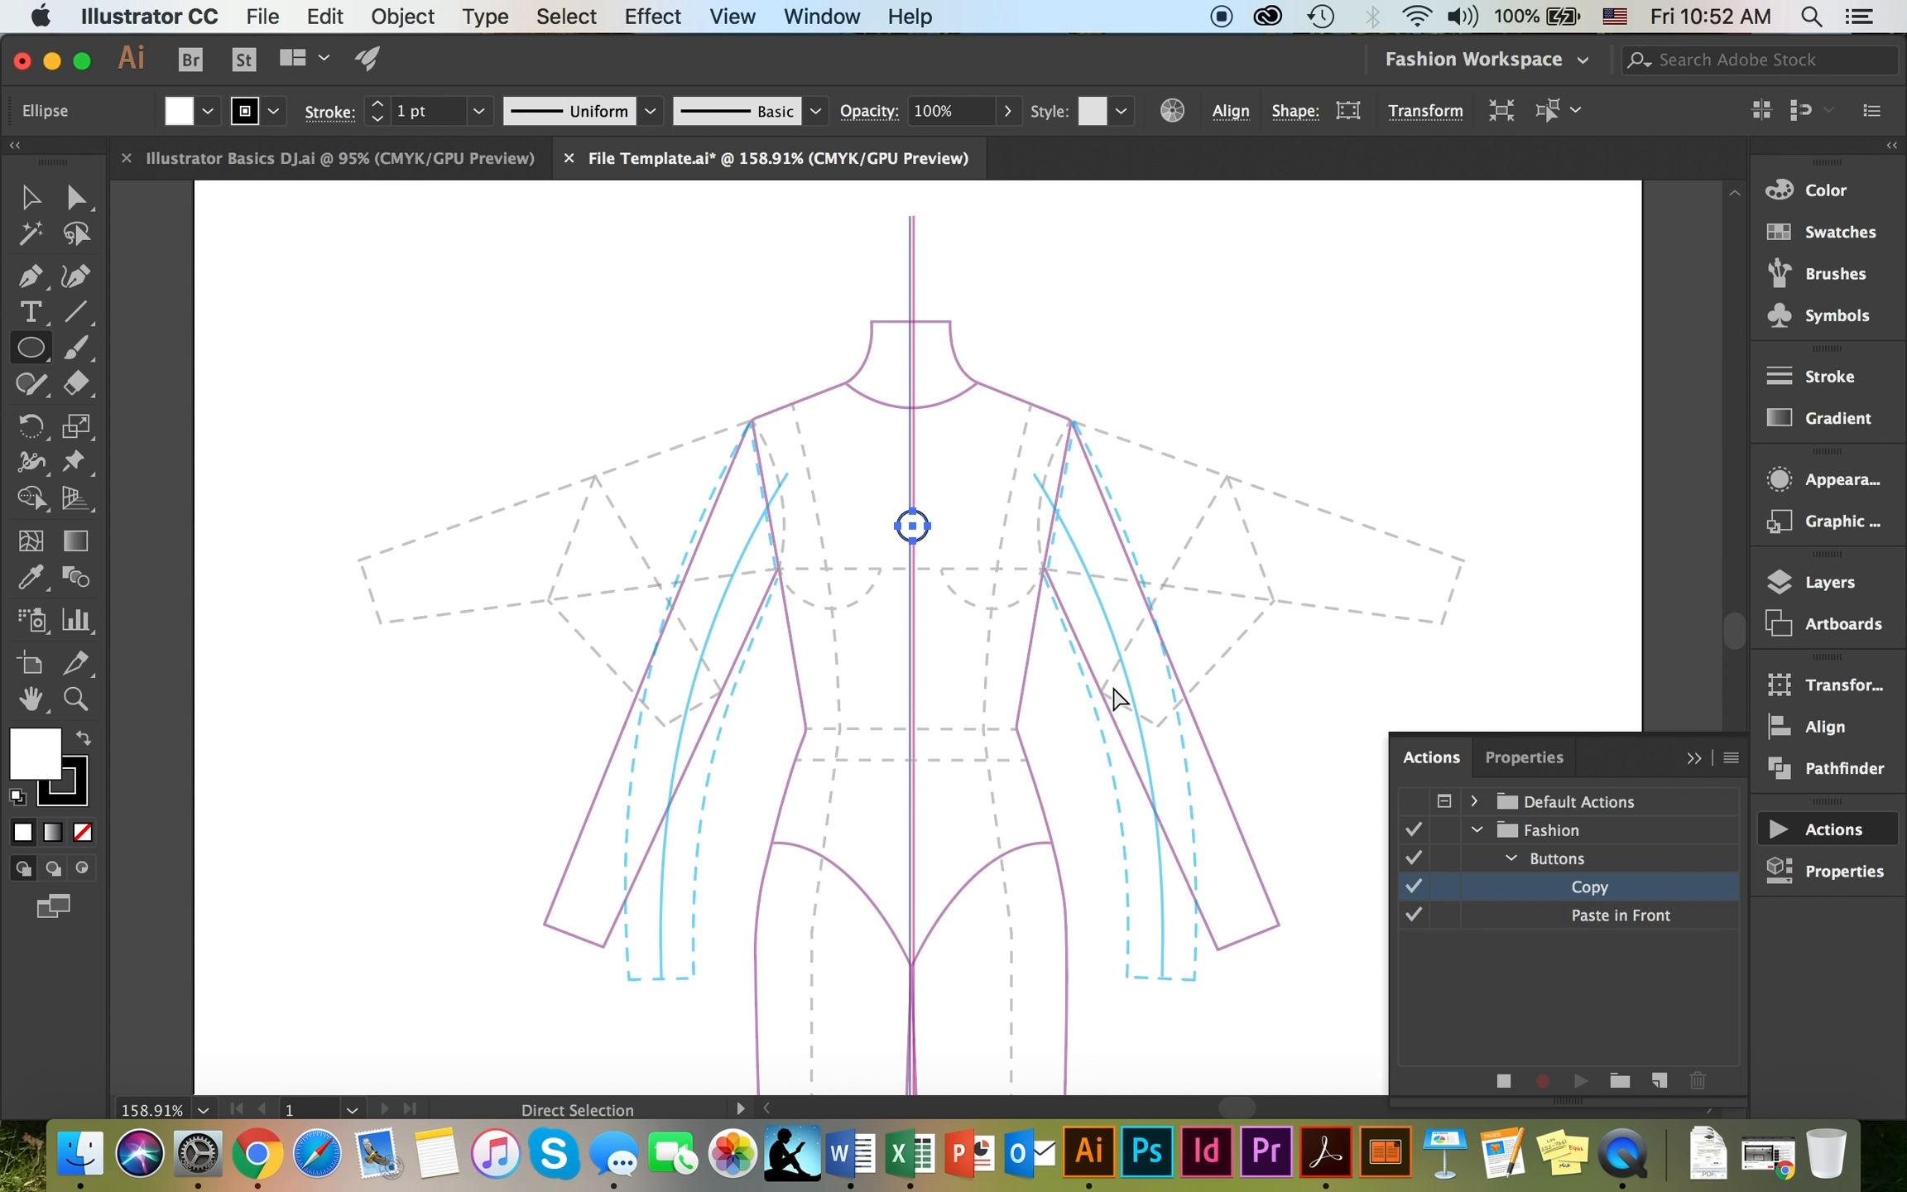
{"action": "key", "text": "super+f"}
{"action": "key", "text": "super+f"}
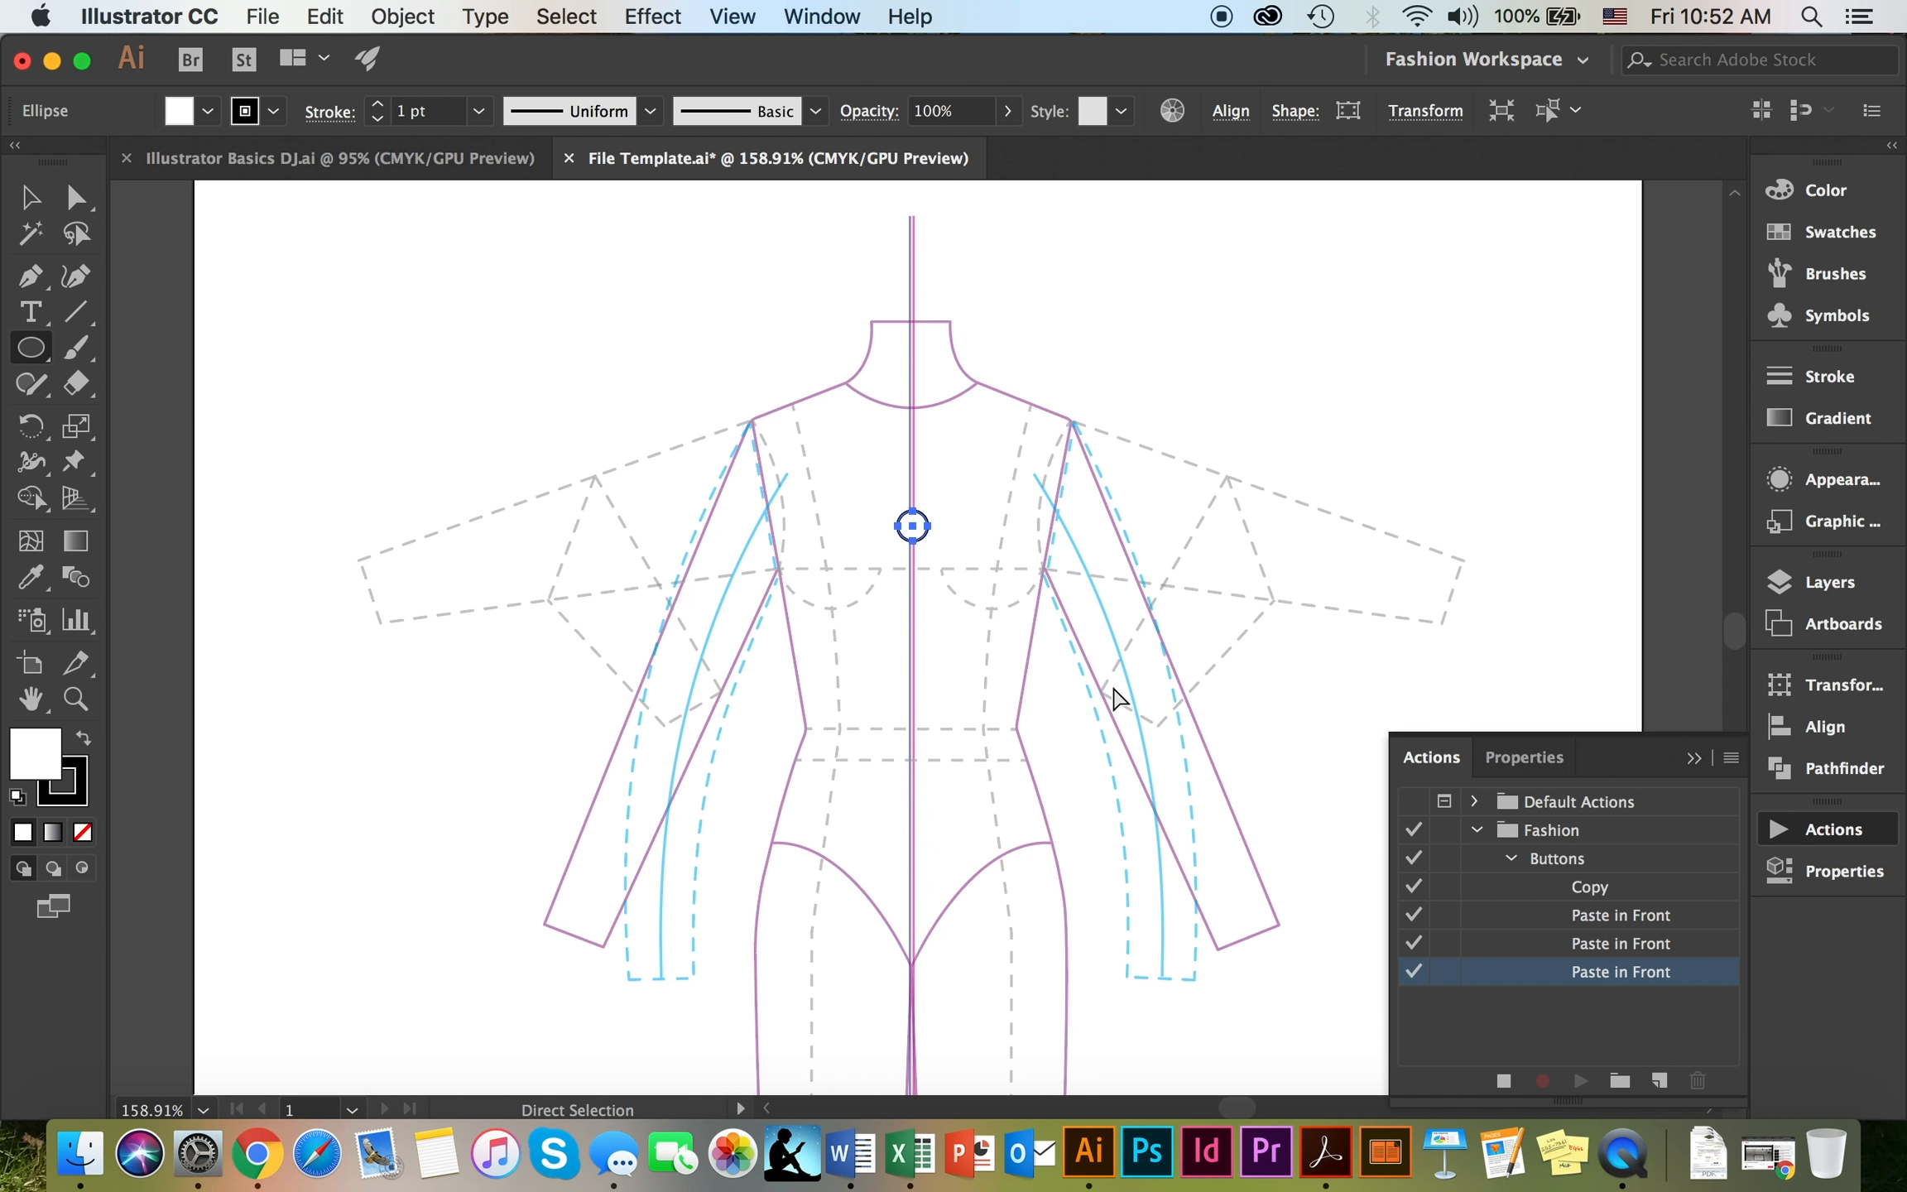
{"action": "key", "text": "super+f"}
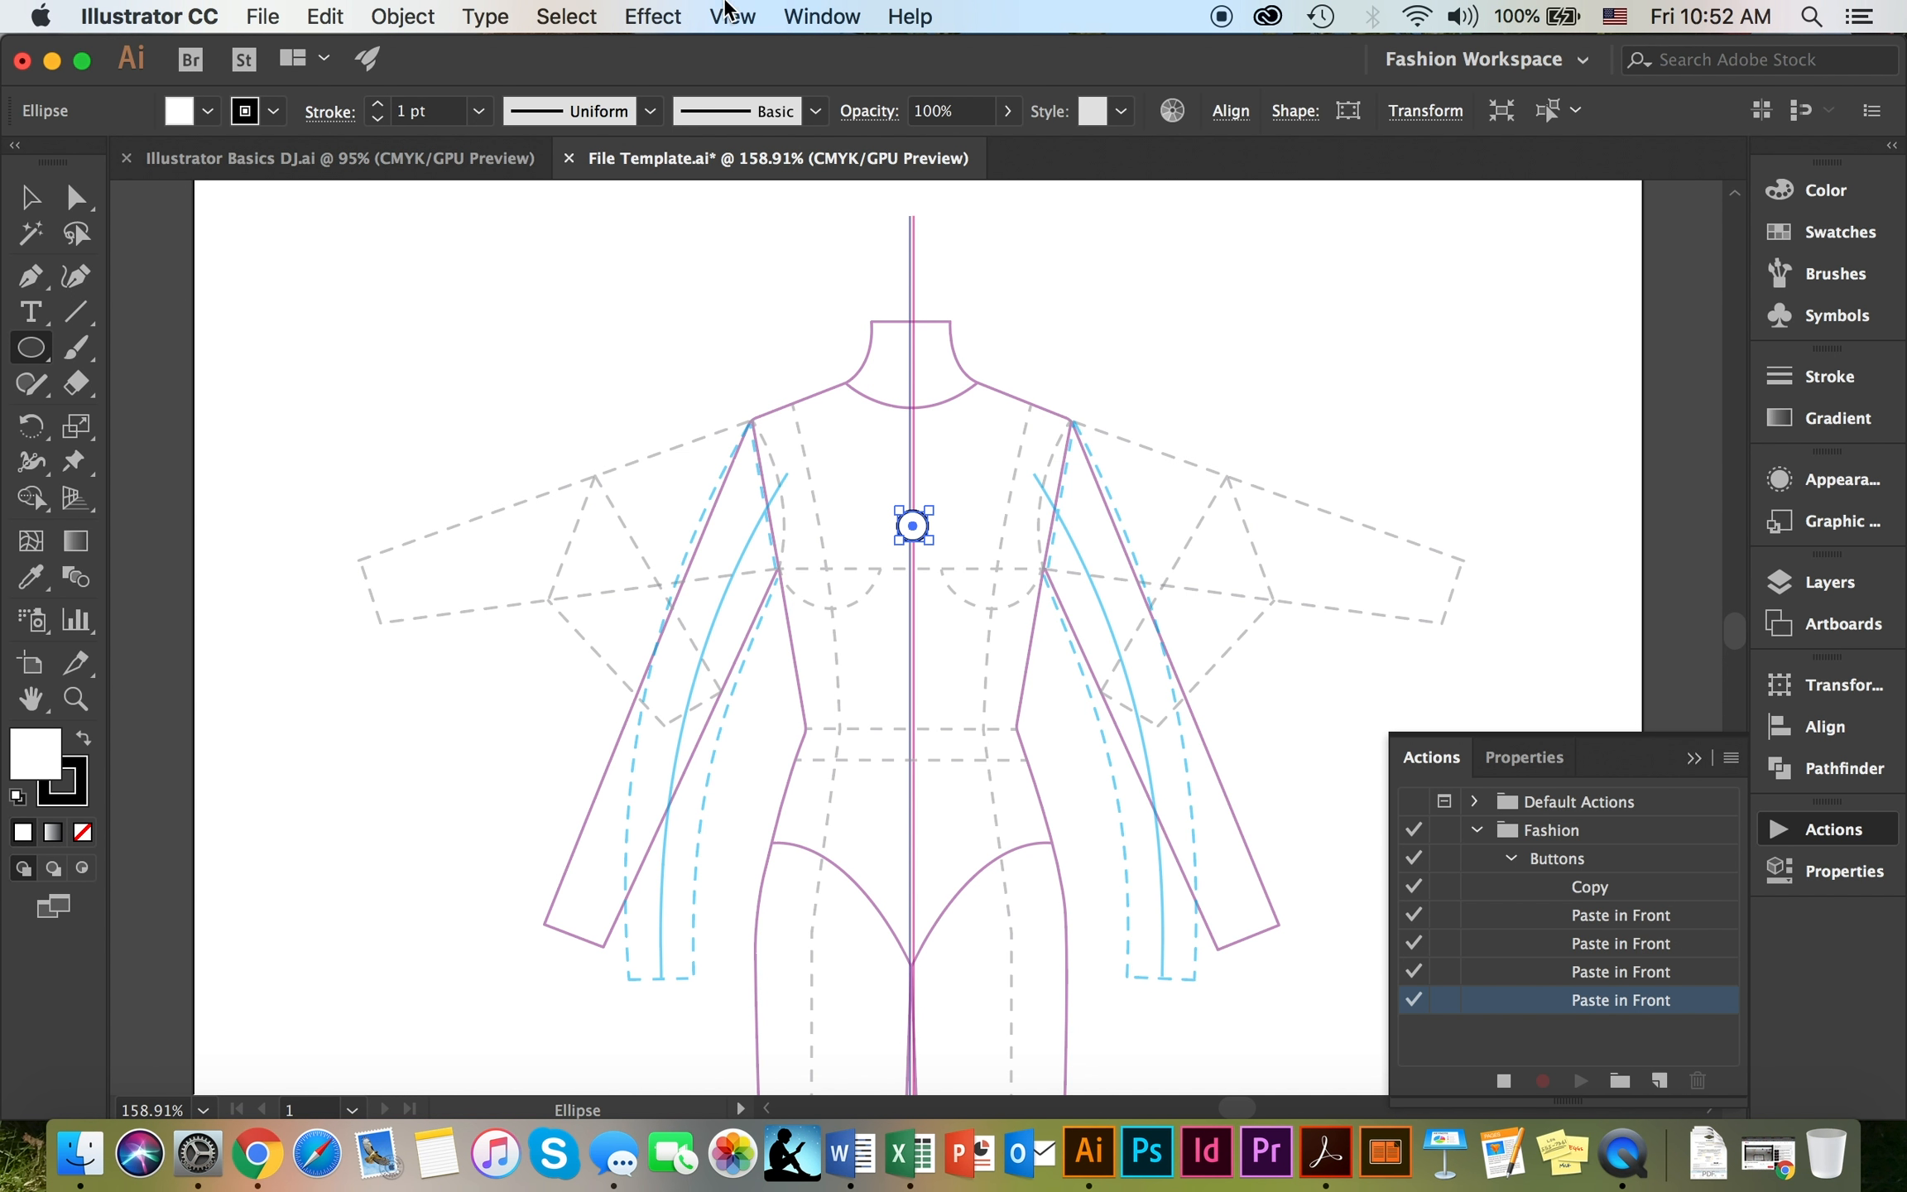
Record deselecting everything, stop the recording and collapse the Buttons action
{"action": "left_click", "coordinate": [558, 18]}
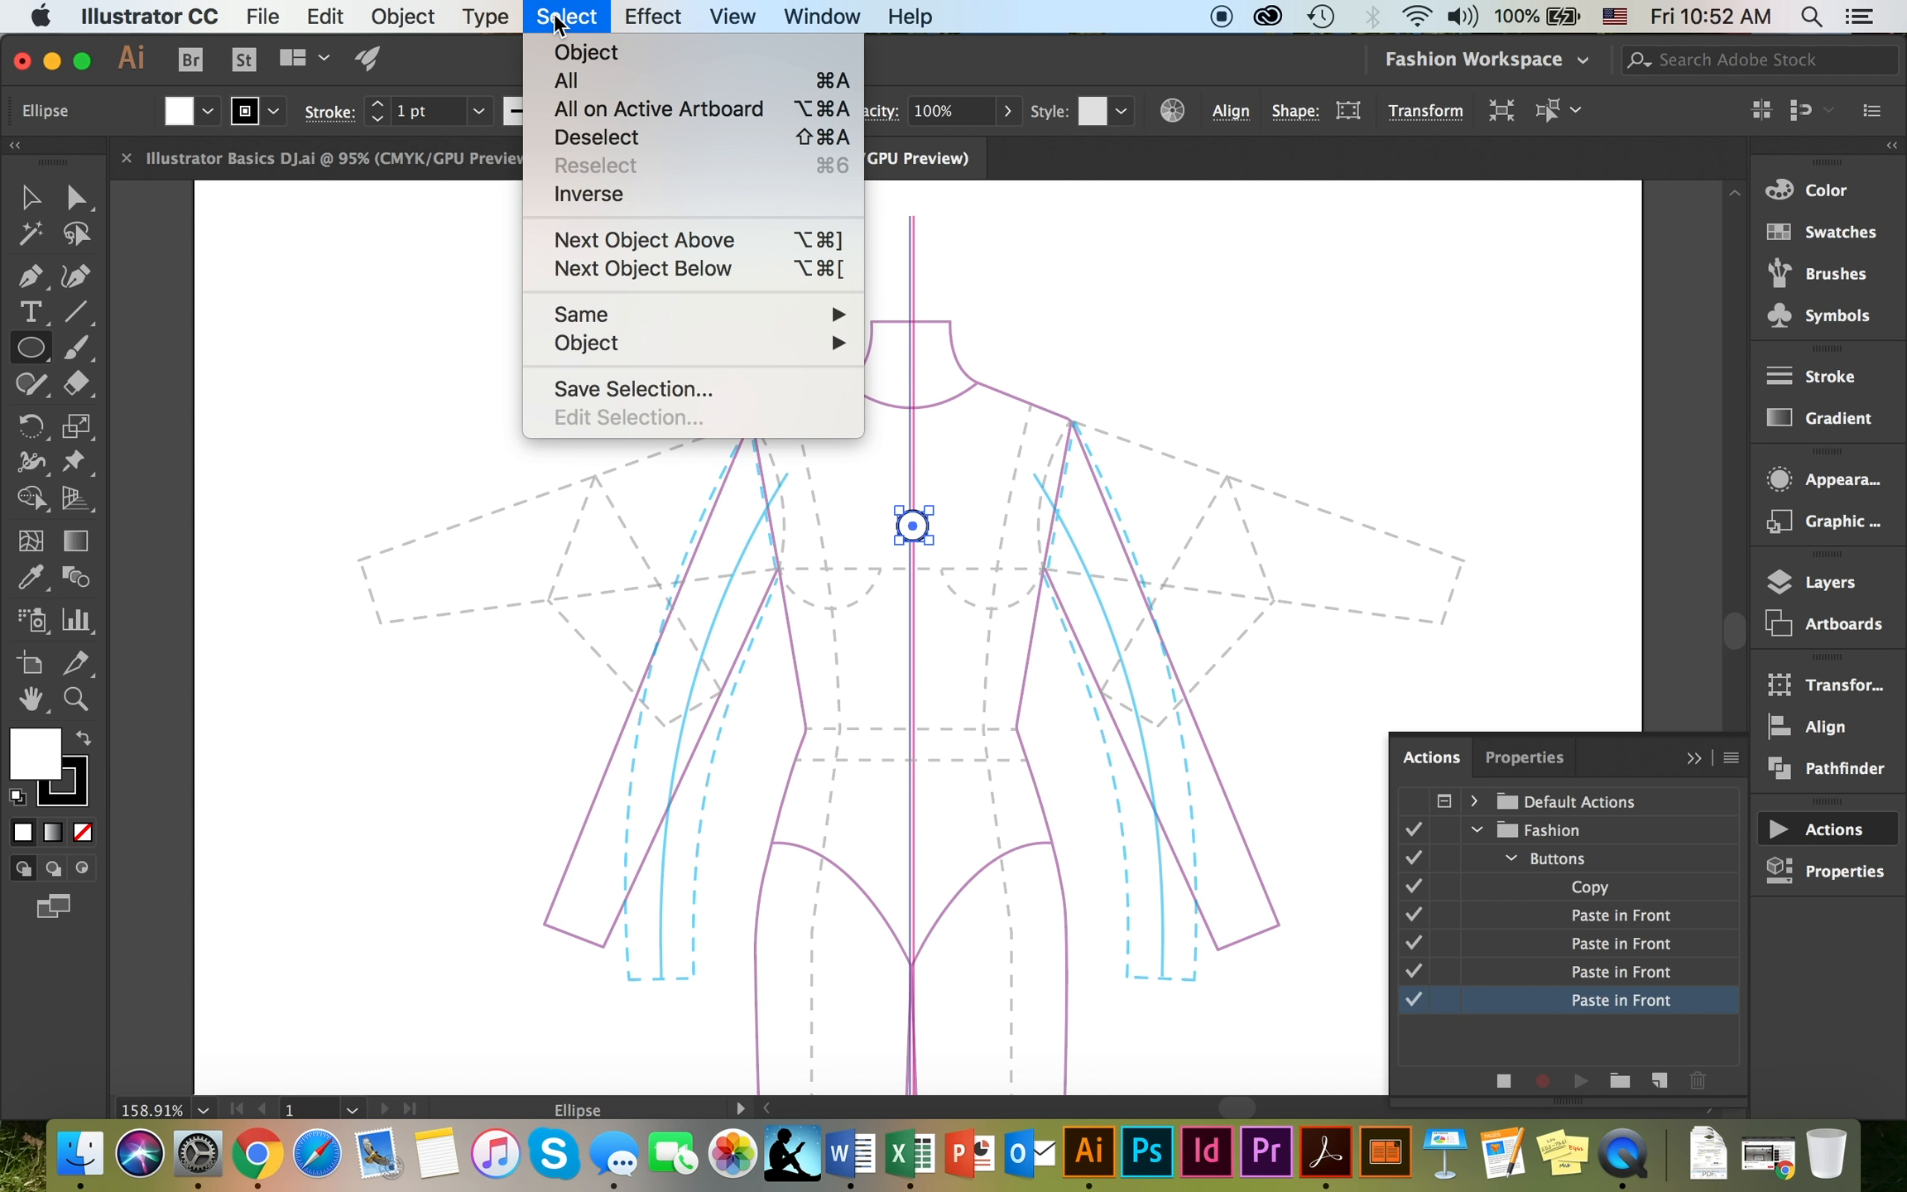
{"action": "left_click", "coordinate": [590, 138]}
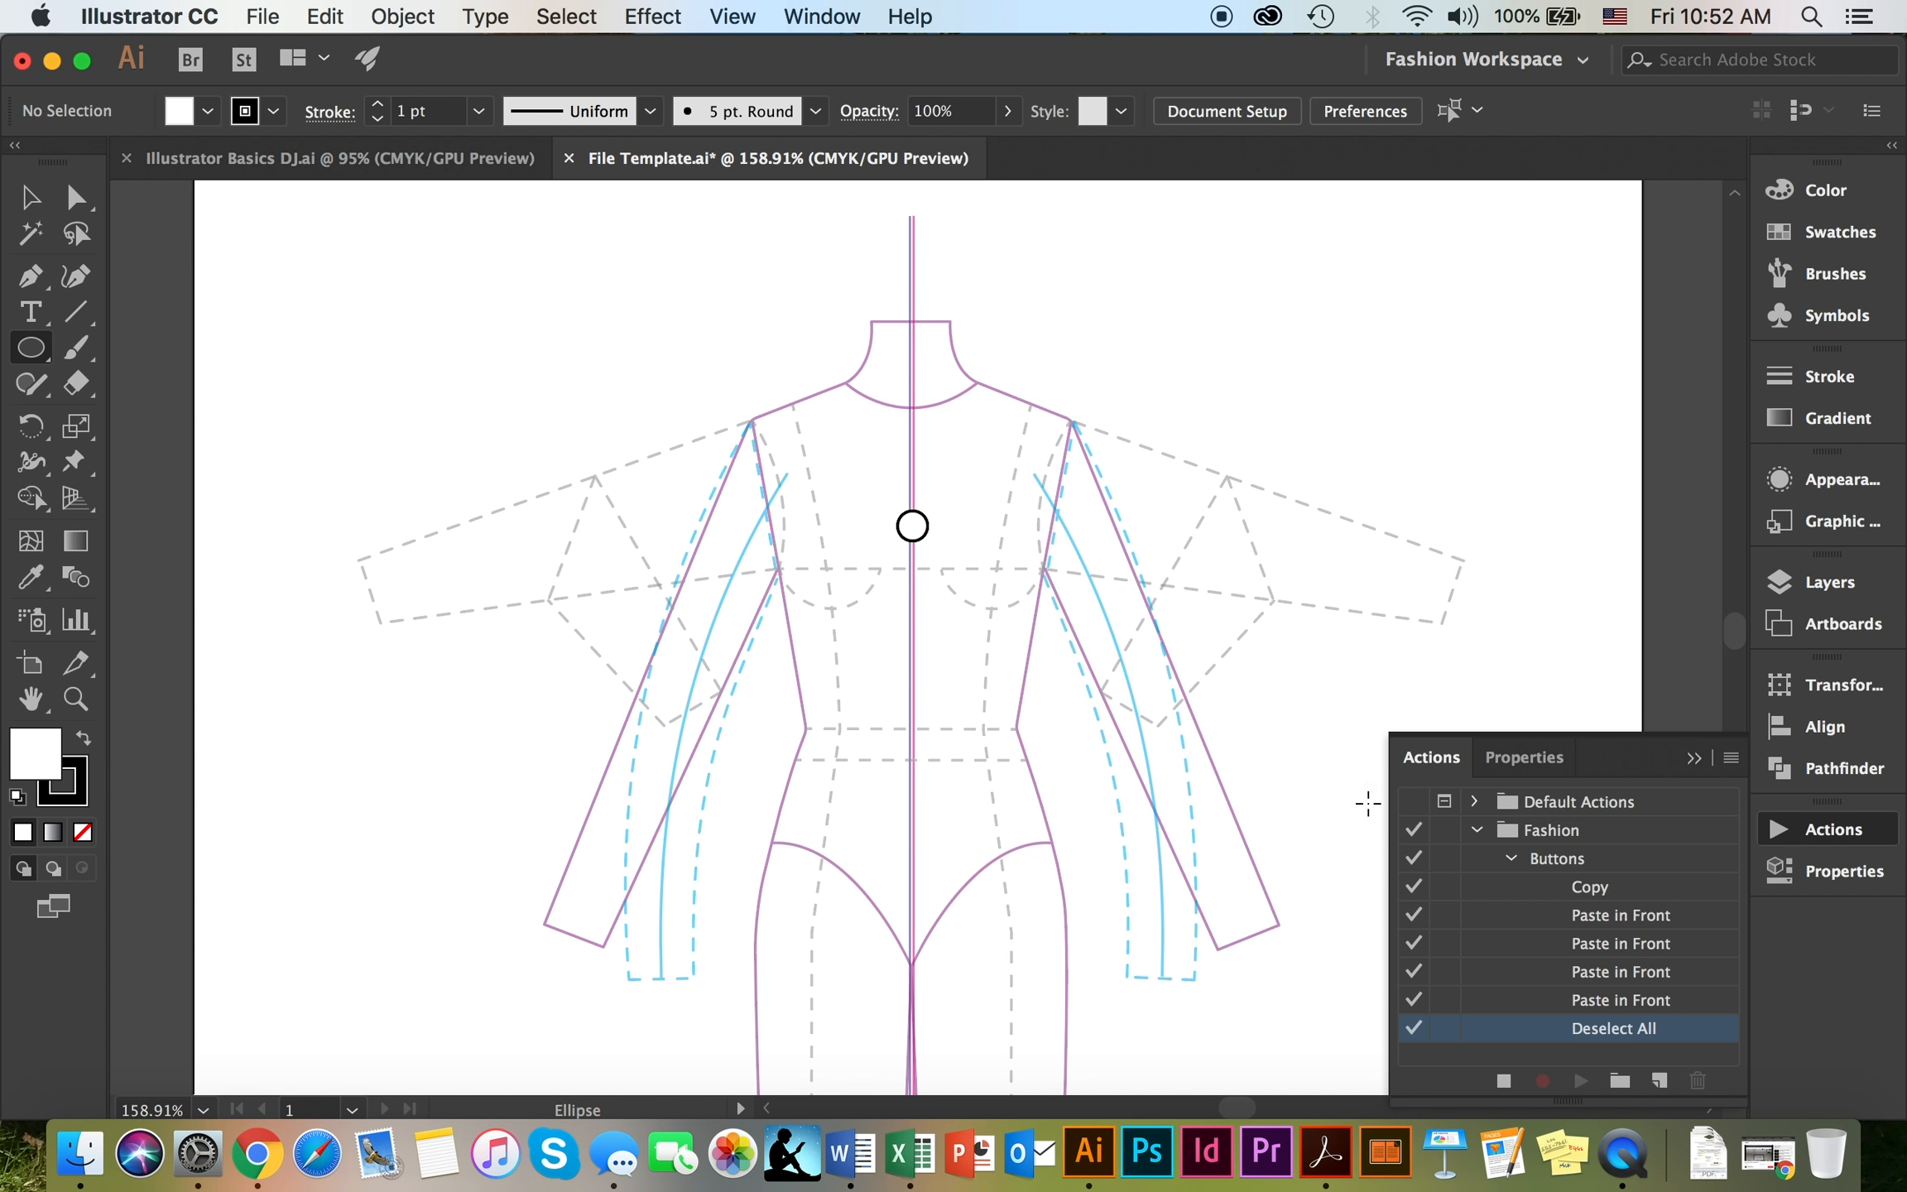
{"action": "left_click", "coordinate": [1502, 1080]}
{"action": "left_click", "coordinate": [1511, 861]}
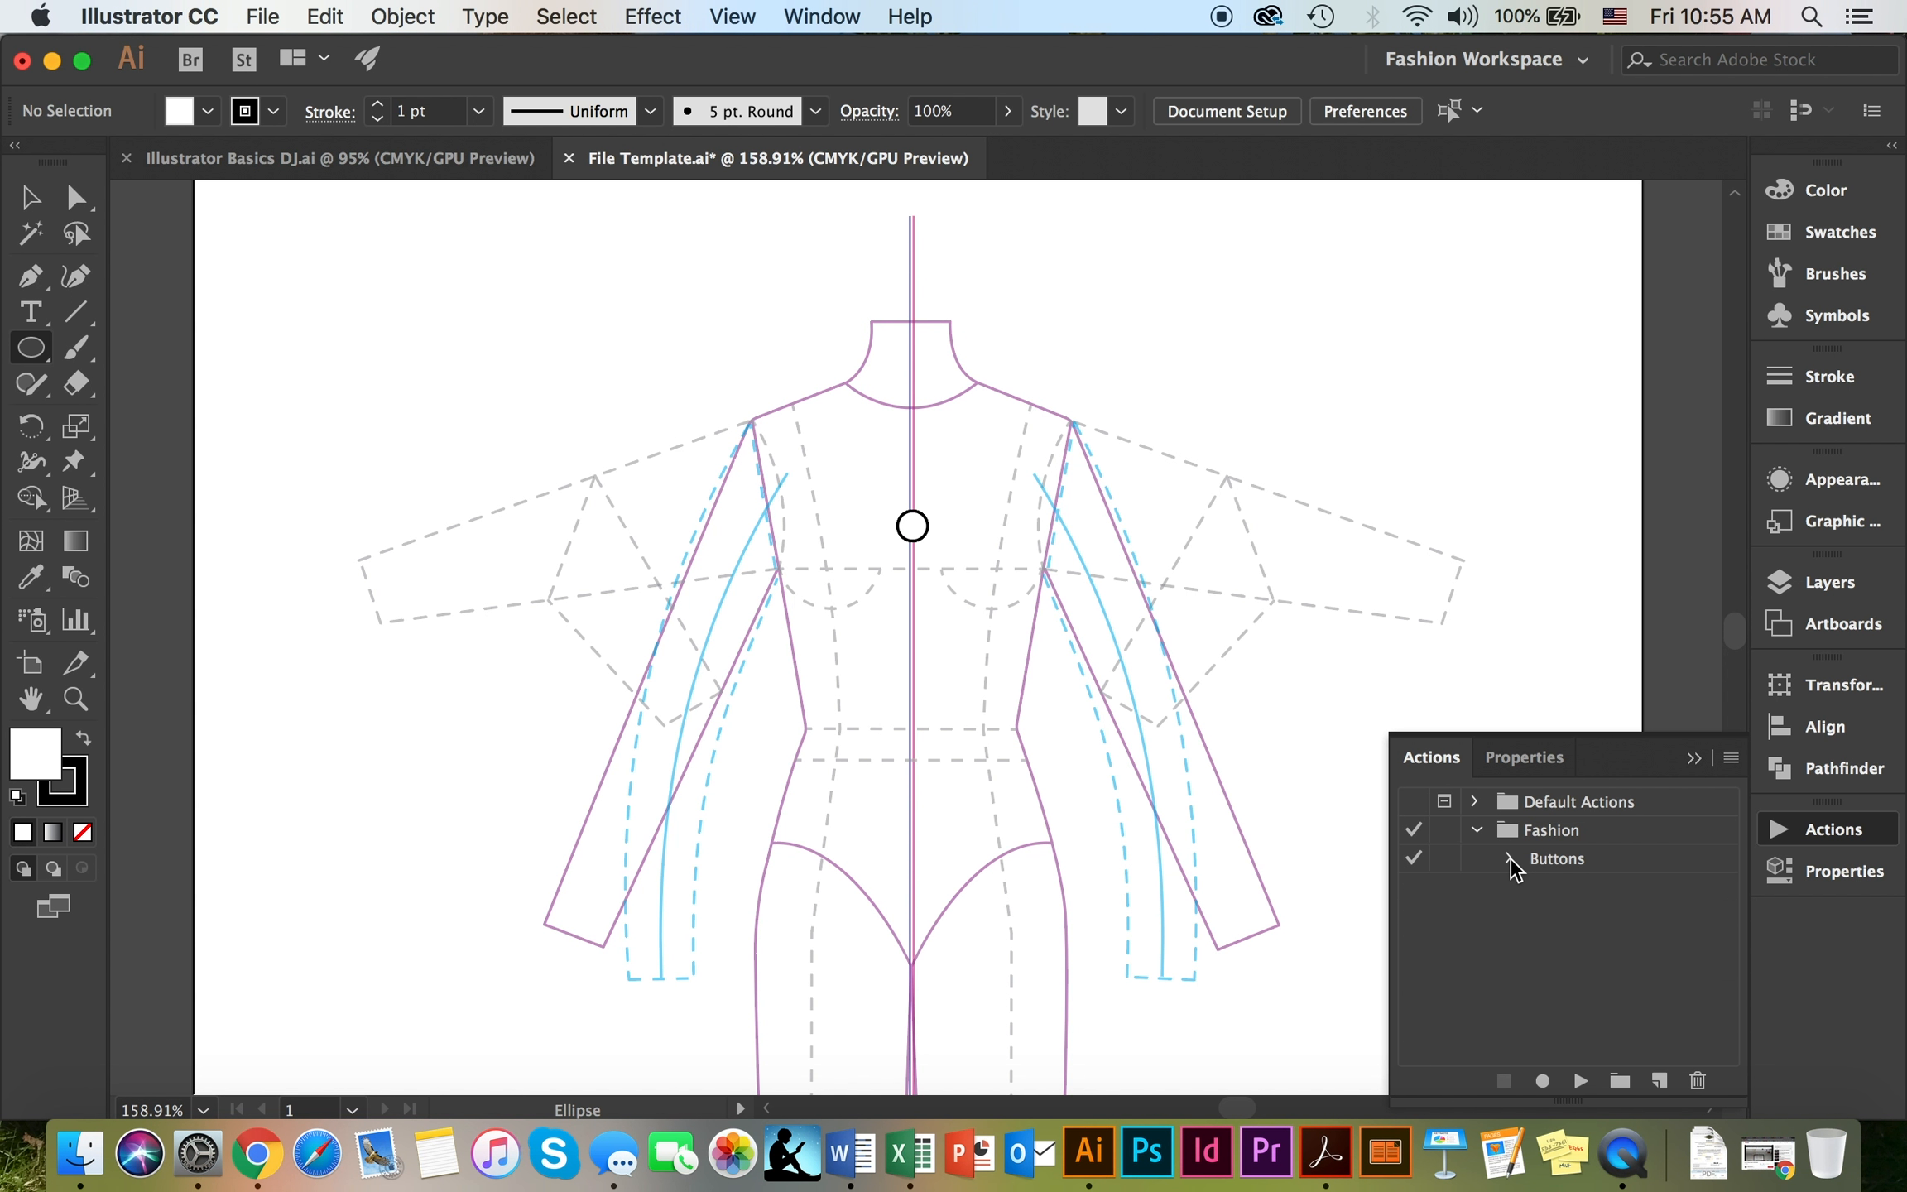
Delete the four duplicate circles stacked in Layer 1, keeping a single circle on the croquis' center front line at chest height
{"action": "left_click", "coordinate": [1829, 588]}
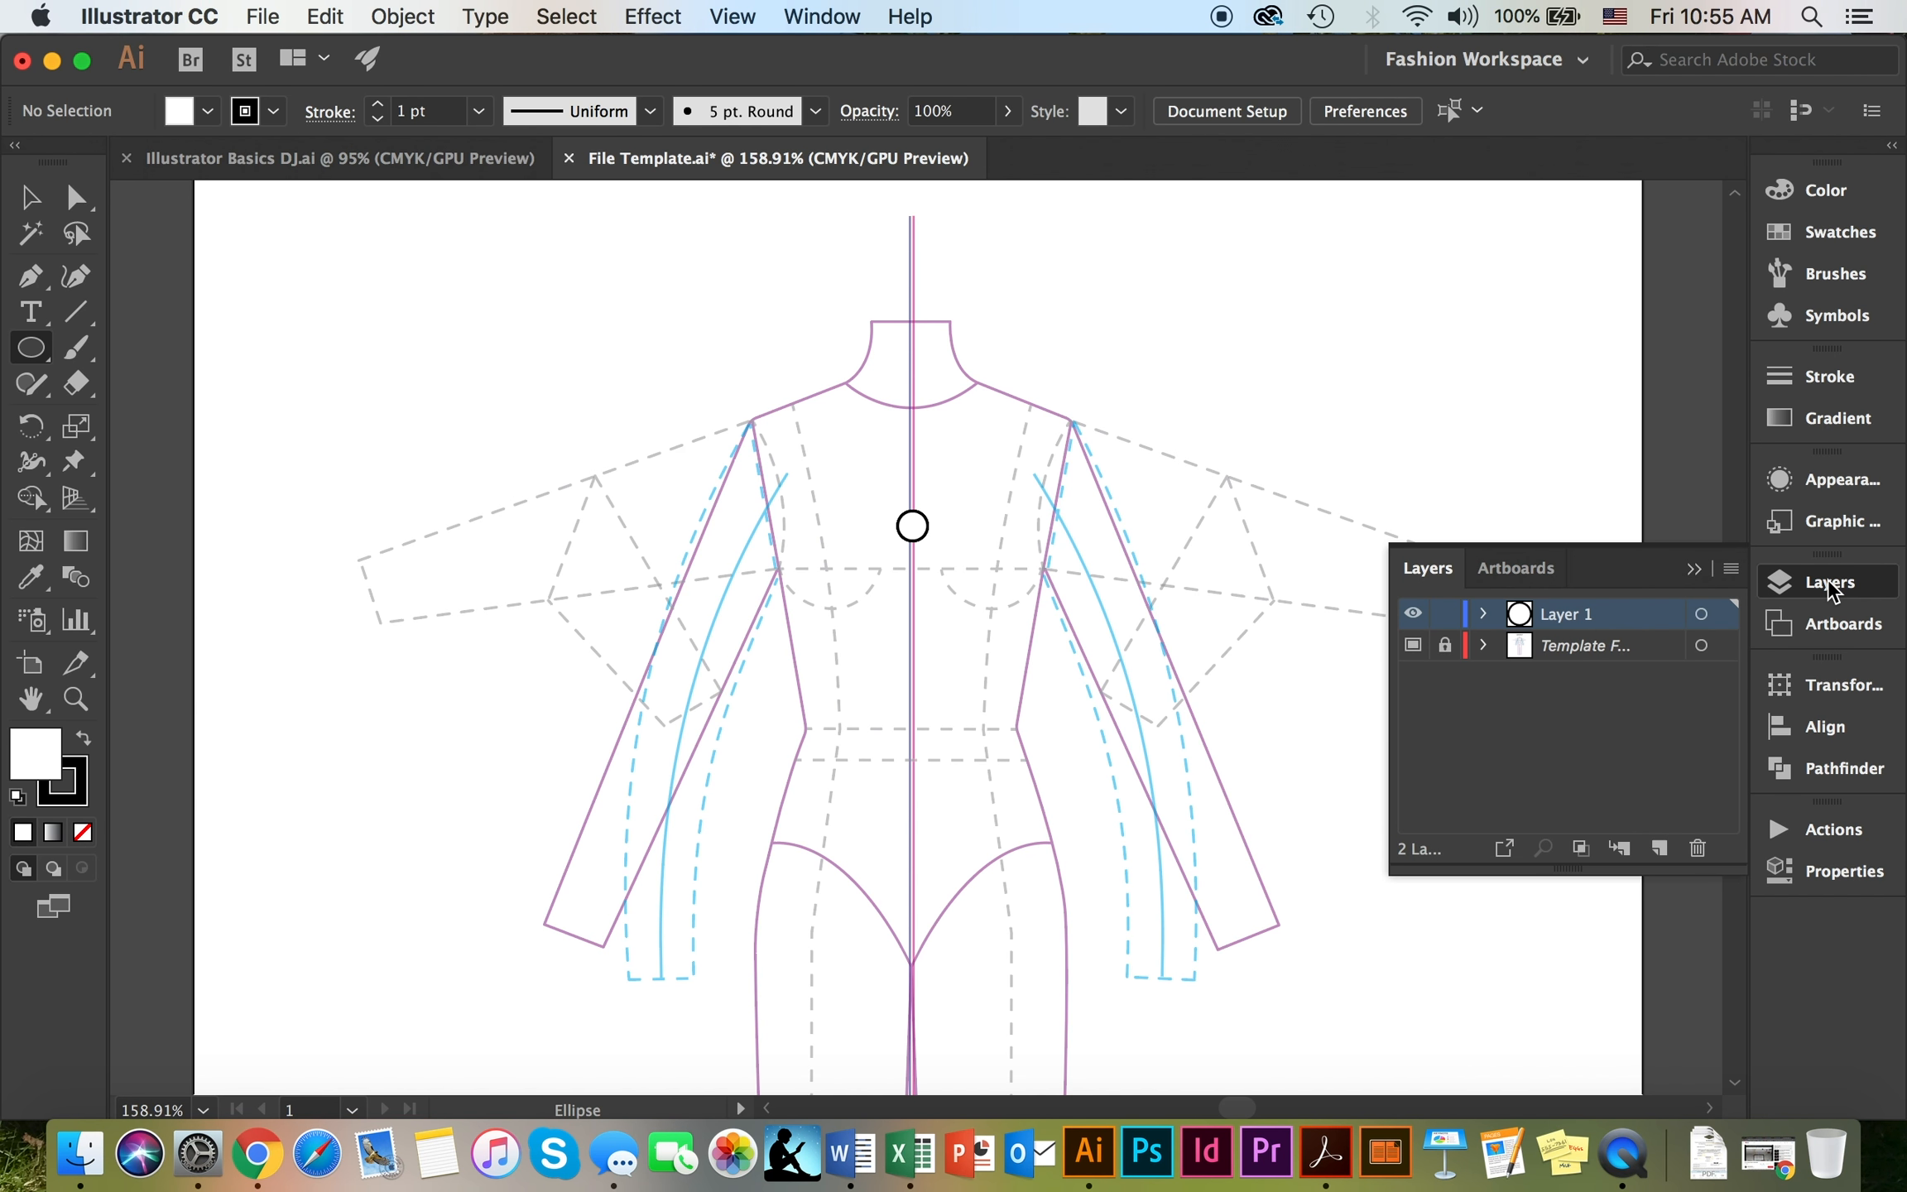
{"action": "left_click", "coordinate": [1483, 614]}
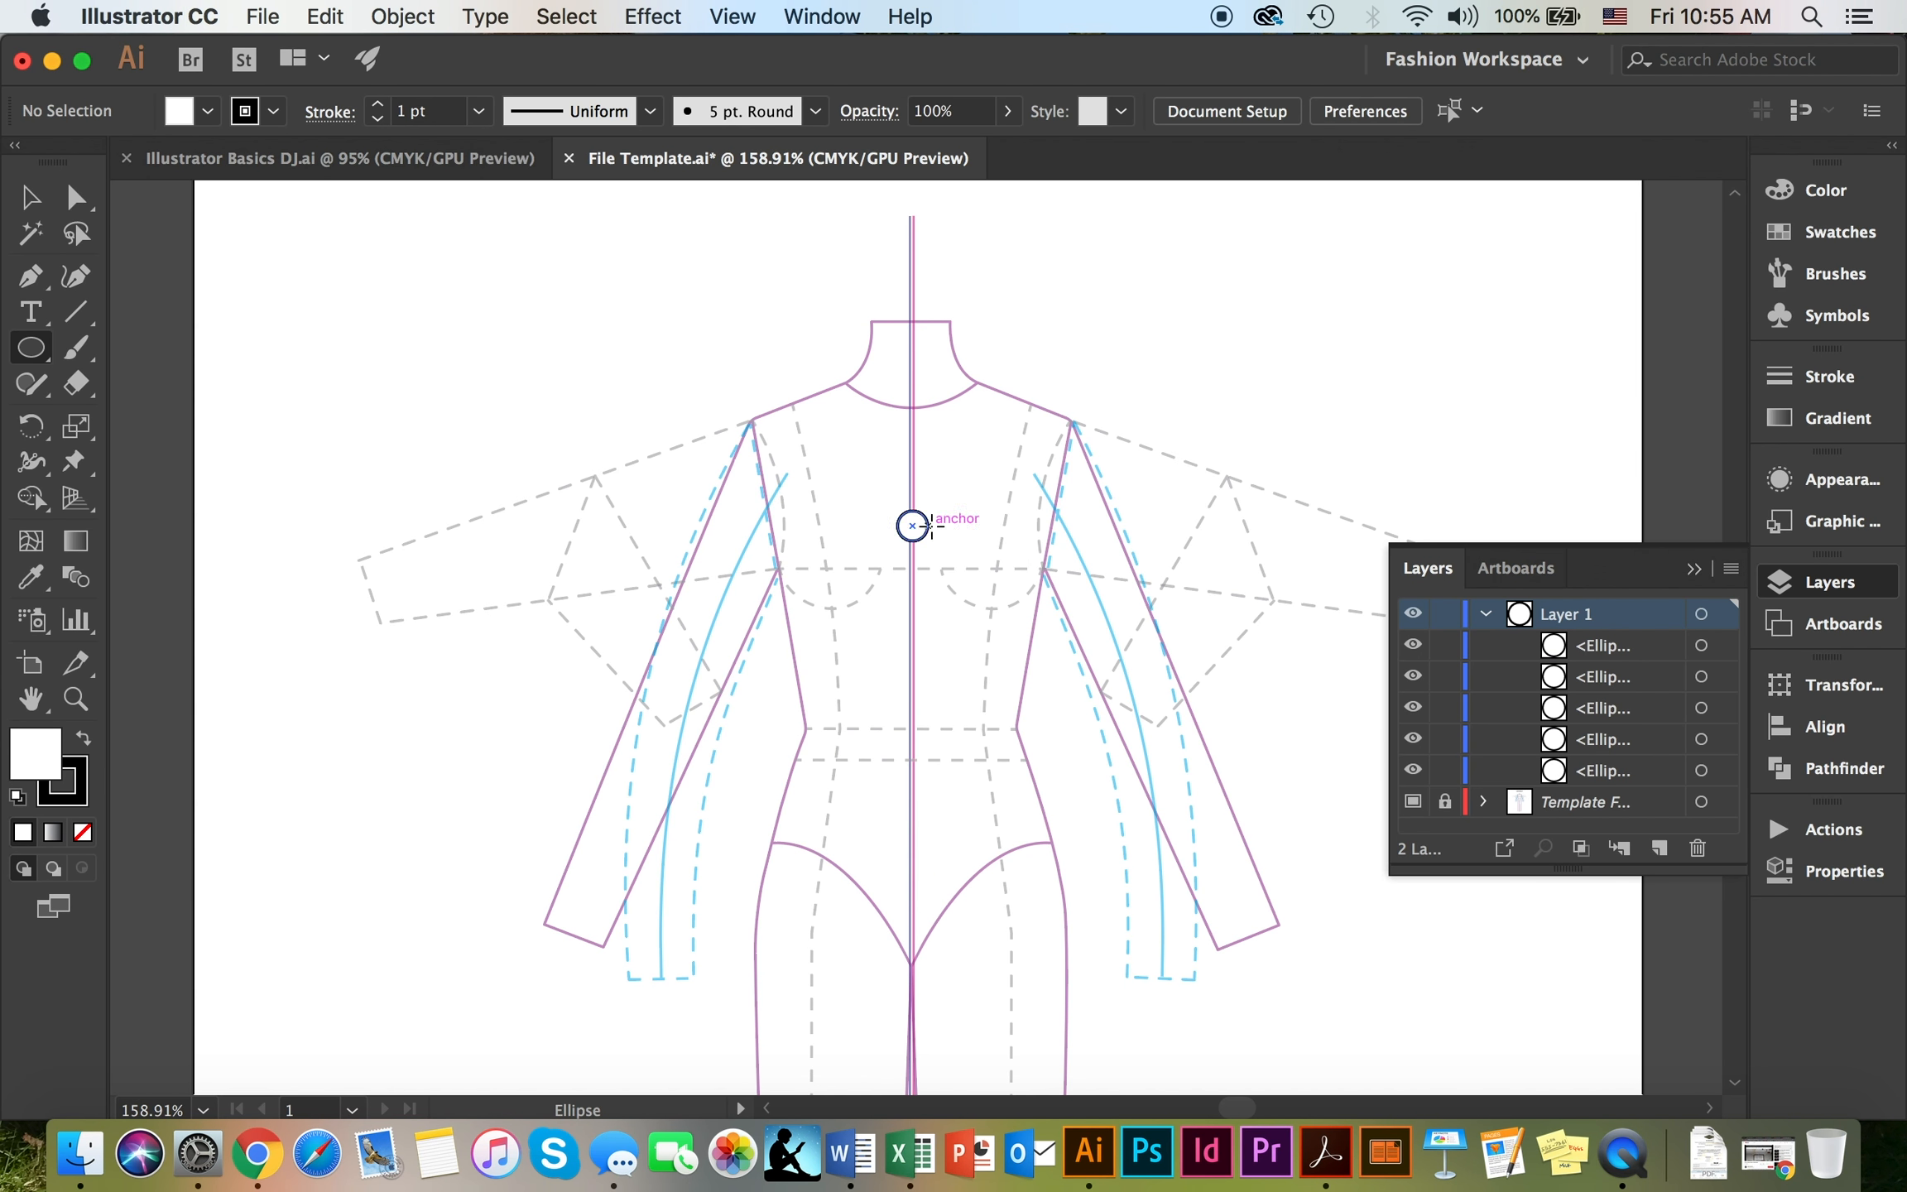
{"action": "left_click", "coordinate": [30, 197]}
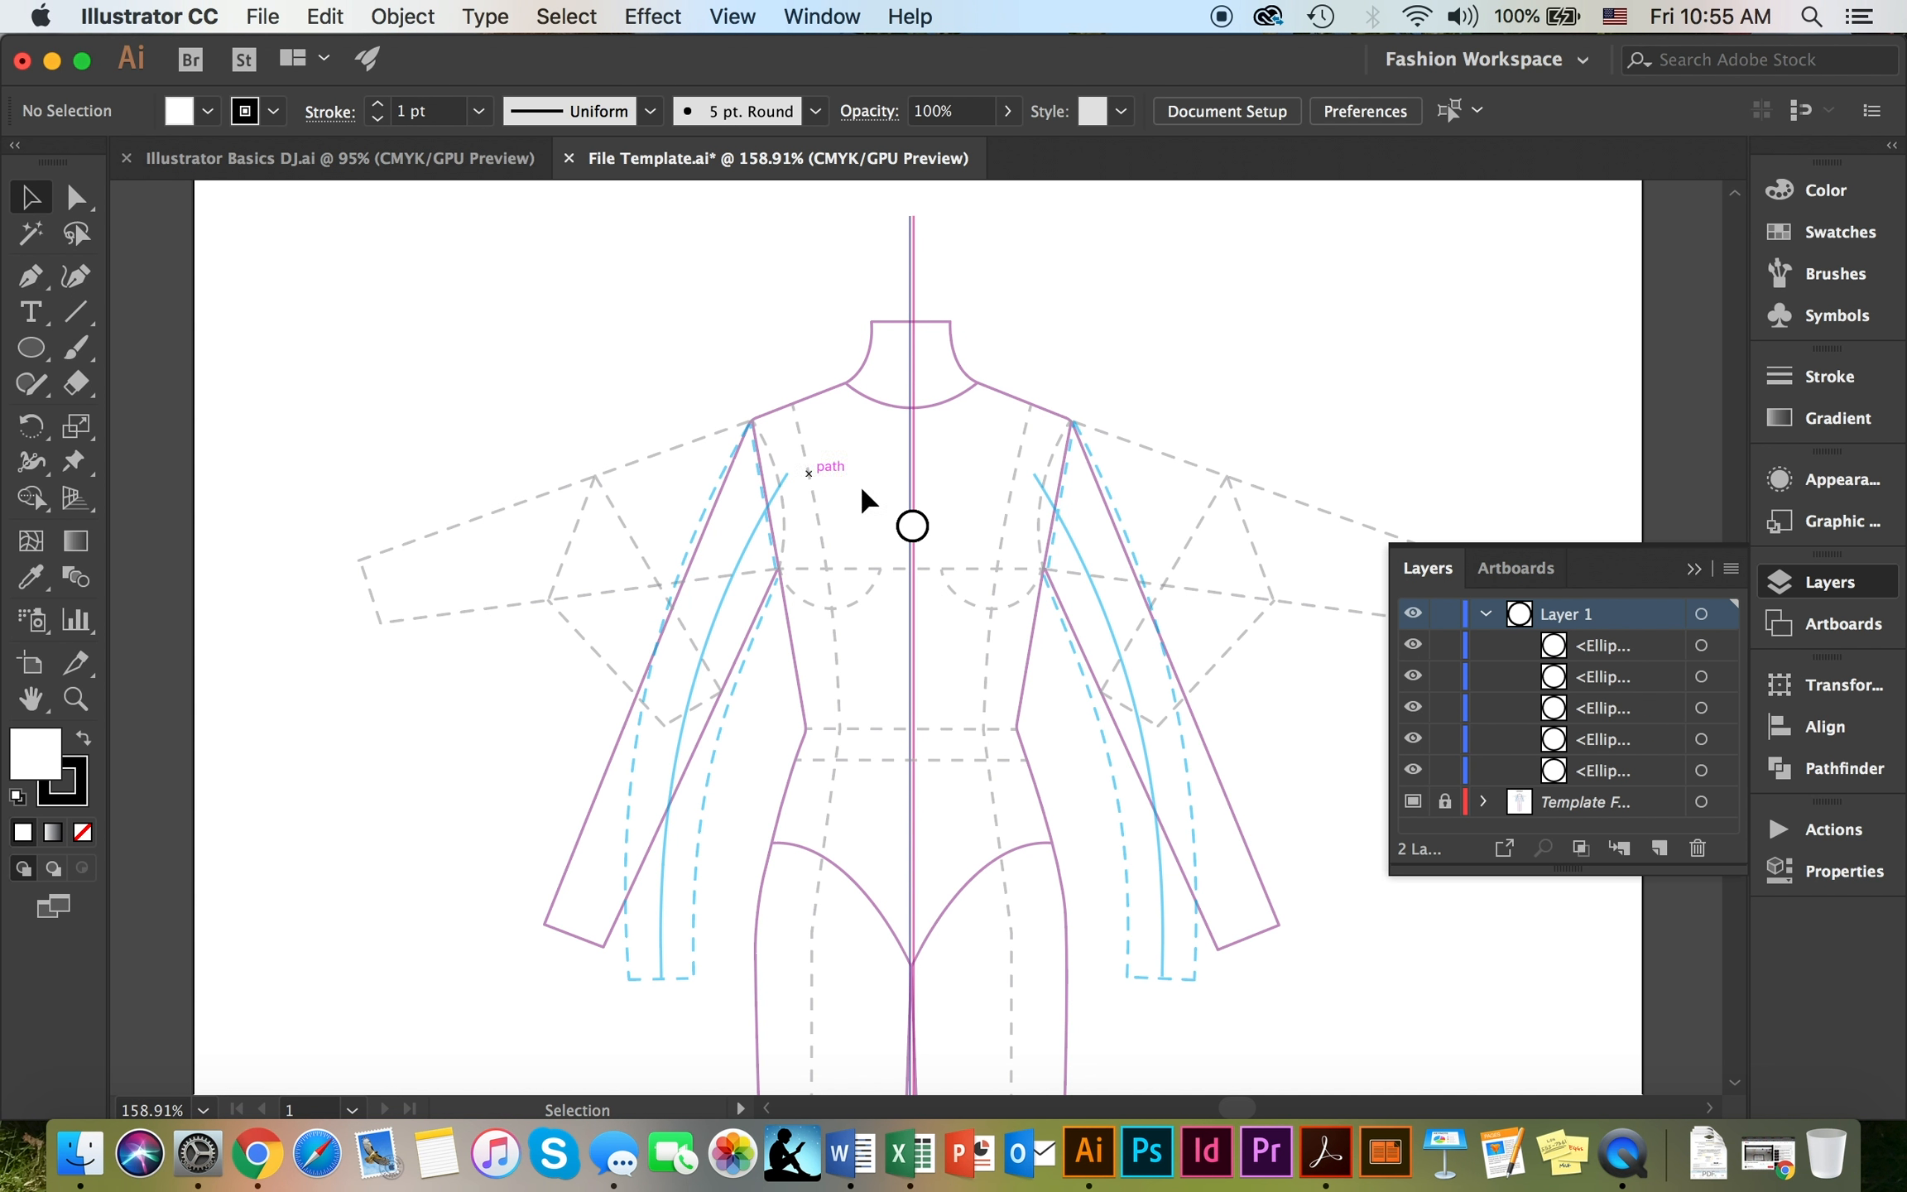
{"action": "left_click", "coordinate": [913, 526]}
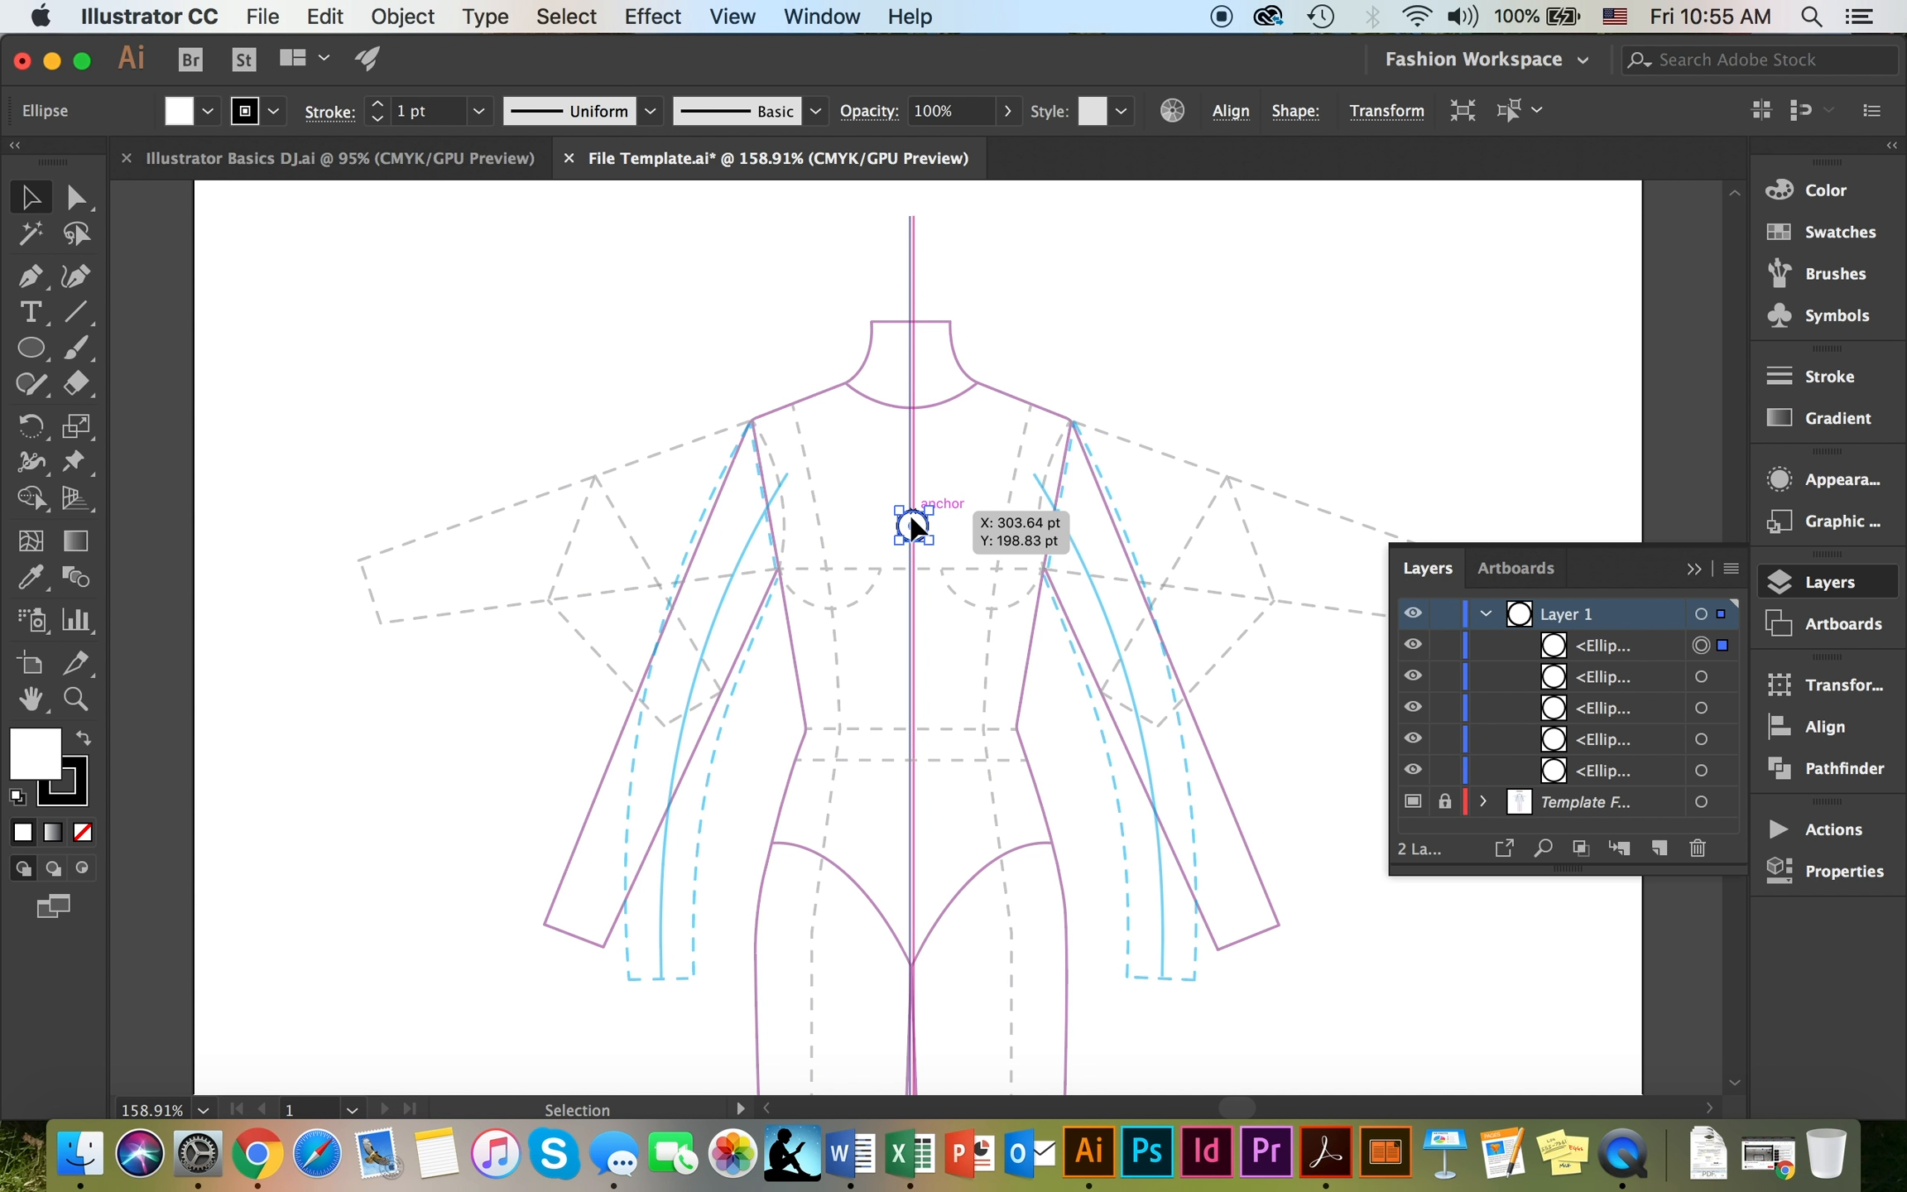
{"action": "left_click_drag", "start_coordinate": [912, 526], "coordinate": [950, 558]}
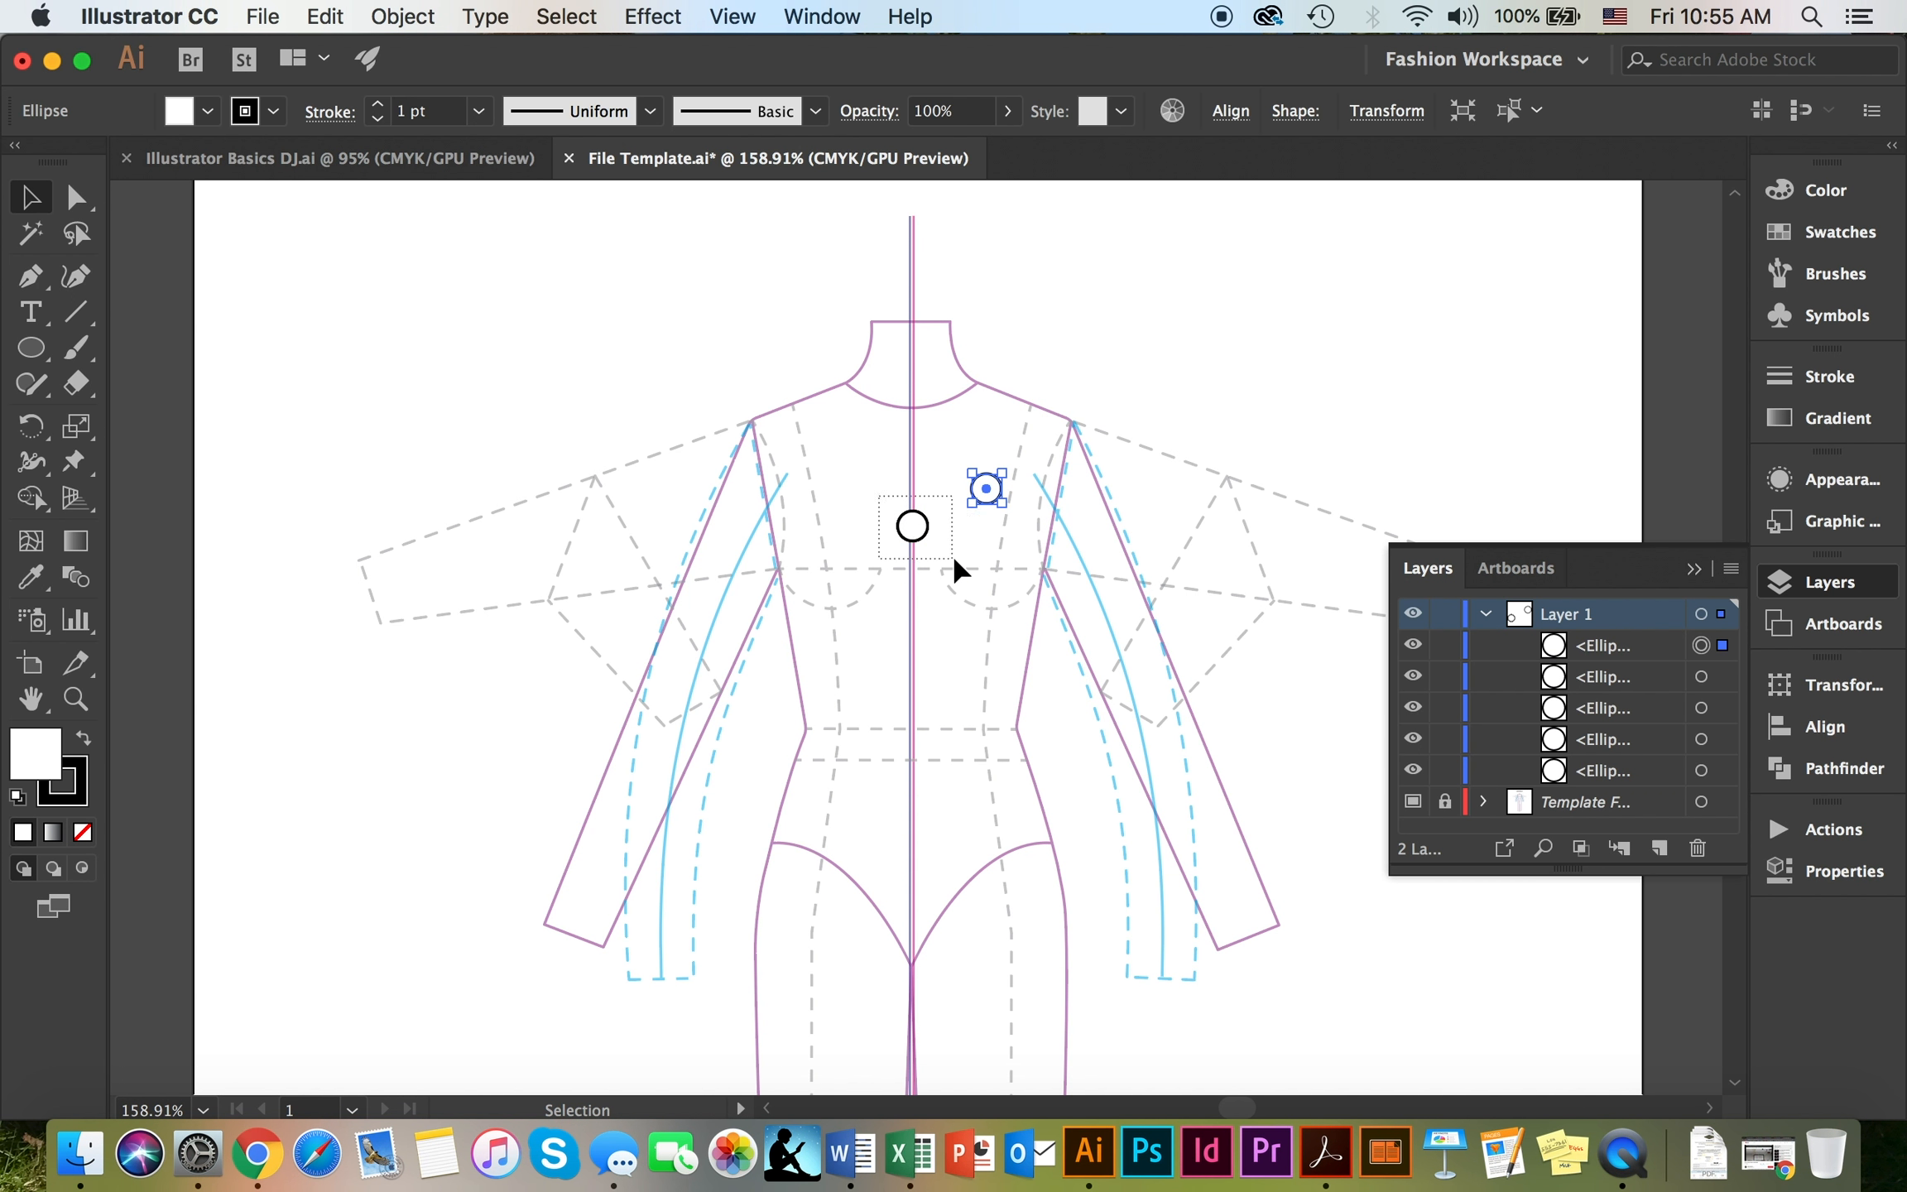
{"action": "key", "text": "Delete"}
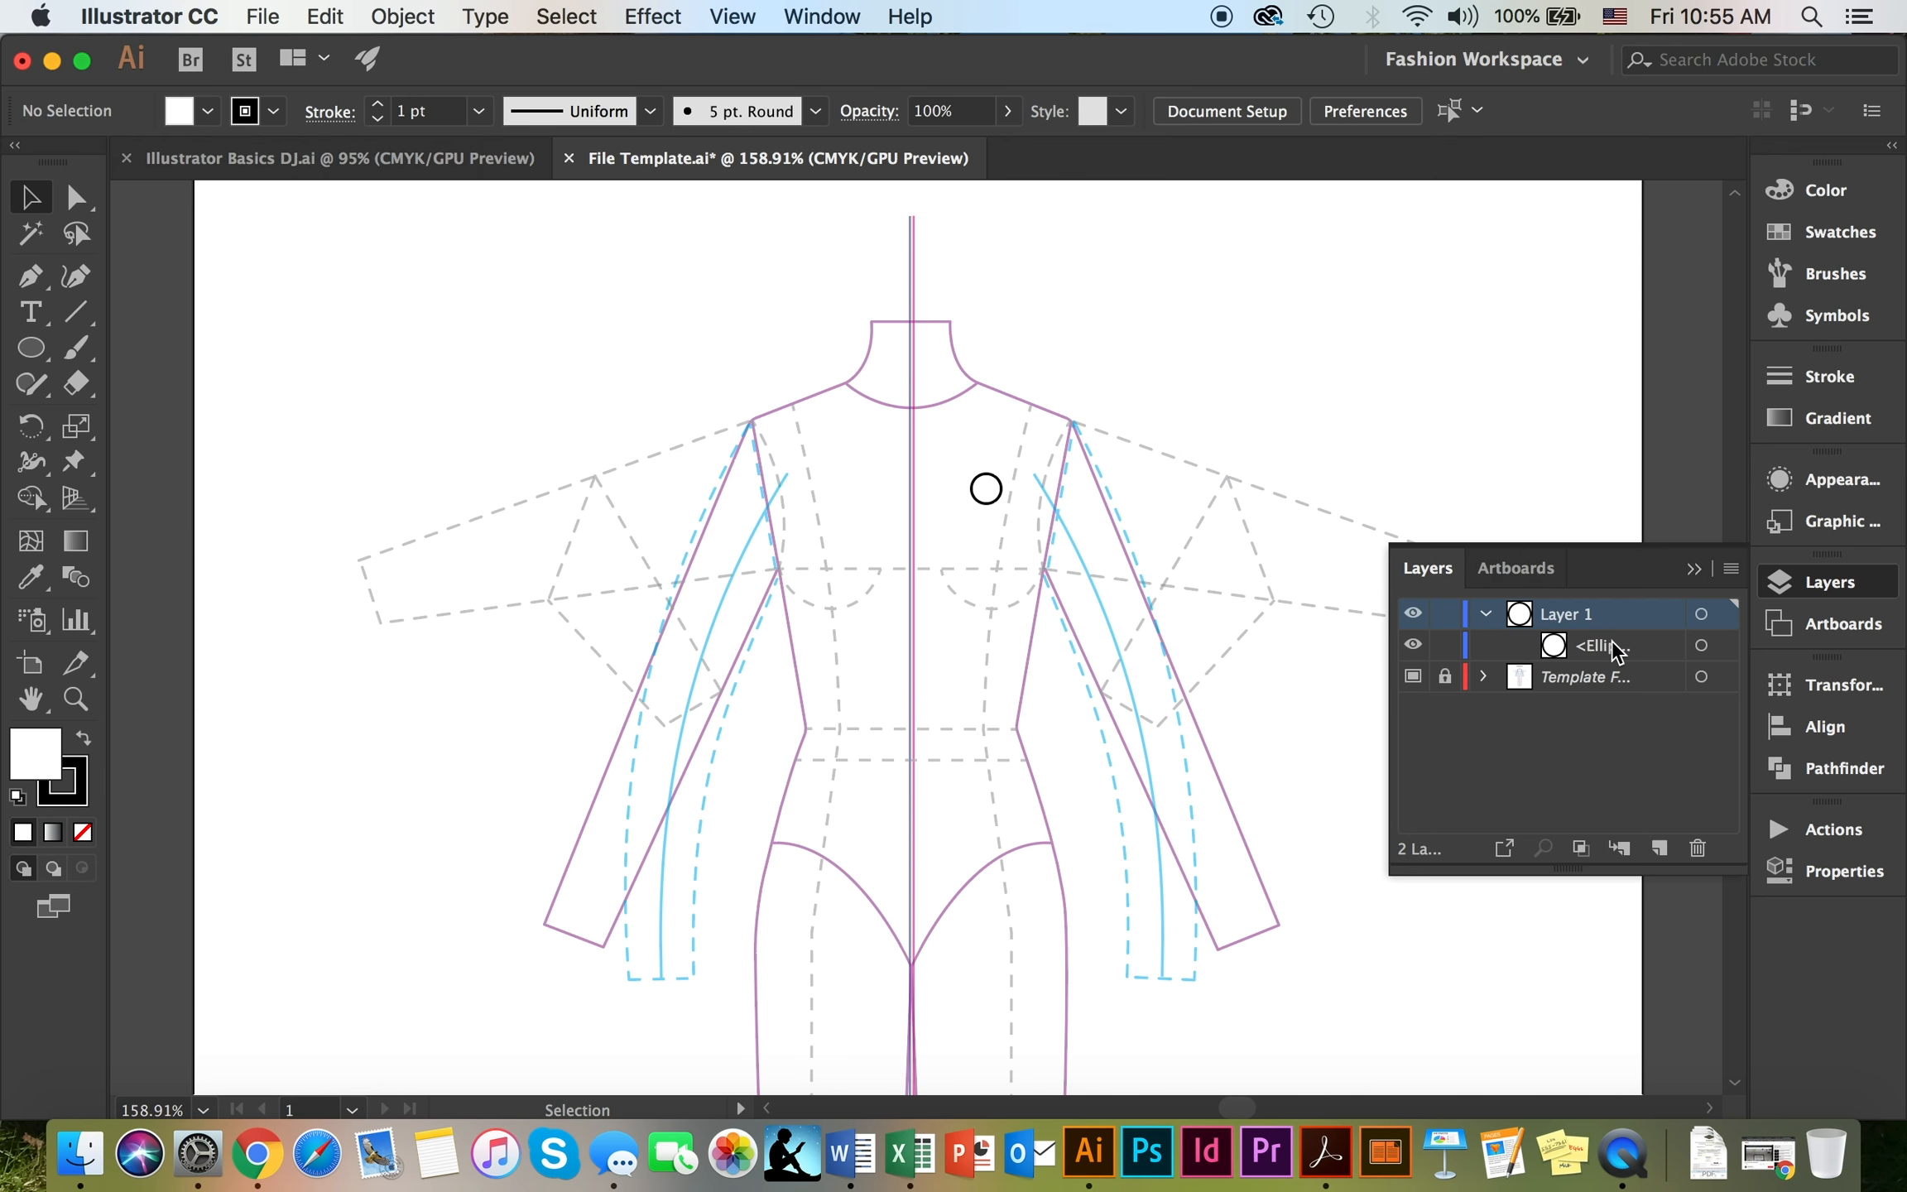
{"action": "left_click_drag", "start_coordinate": [996, 501], "coordinate": [912, 515]}
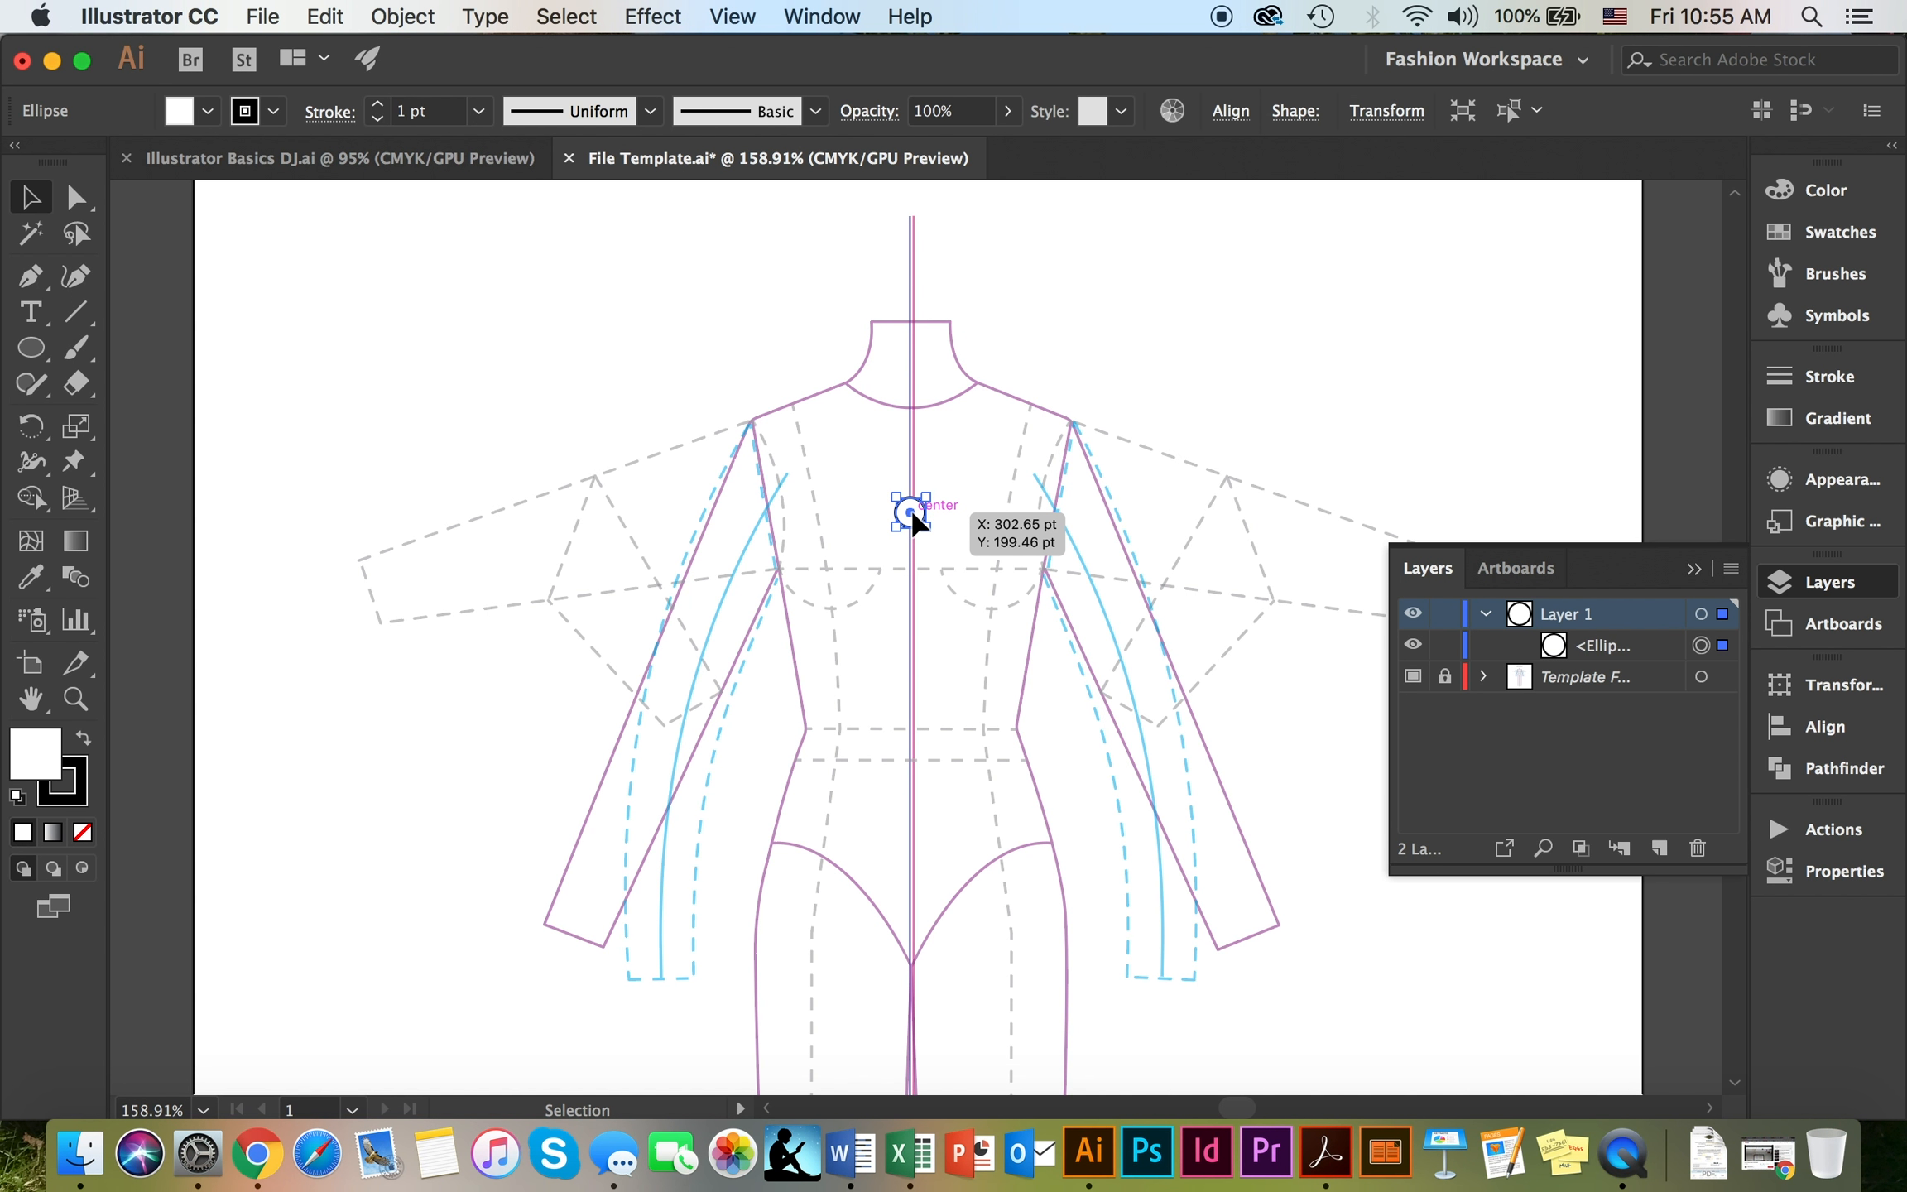
Play the Buttons action on the remaining circle and move the top copy down to the hip, slightly off the center front line
{"action": "left_click", "coordinate": [1846, 728]}
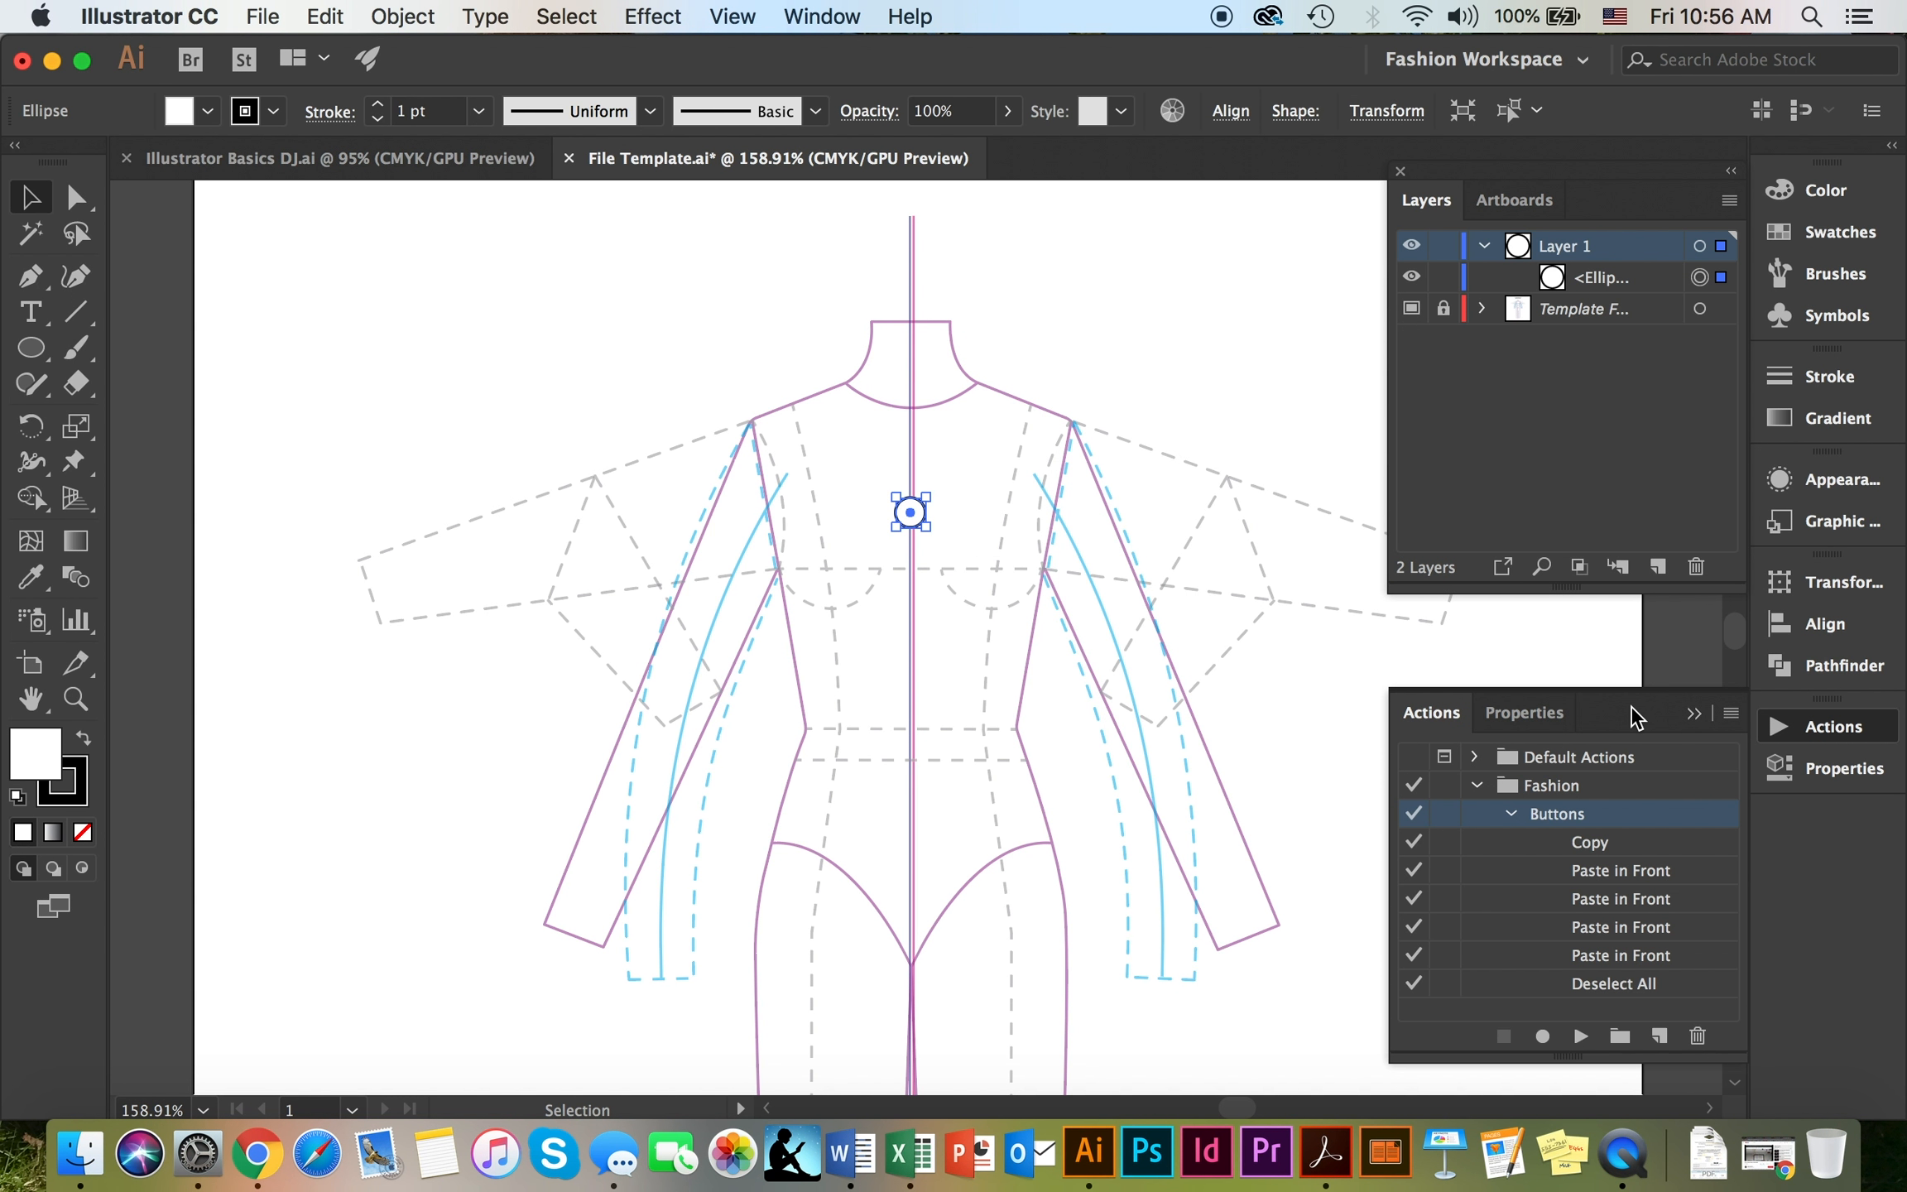
{"action": "left_click", "coordinate": [1511, 813]}
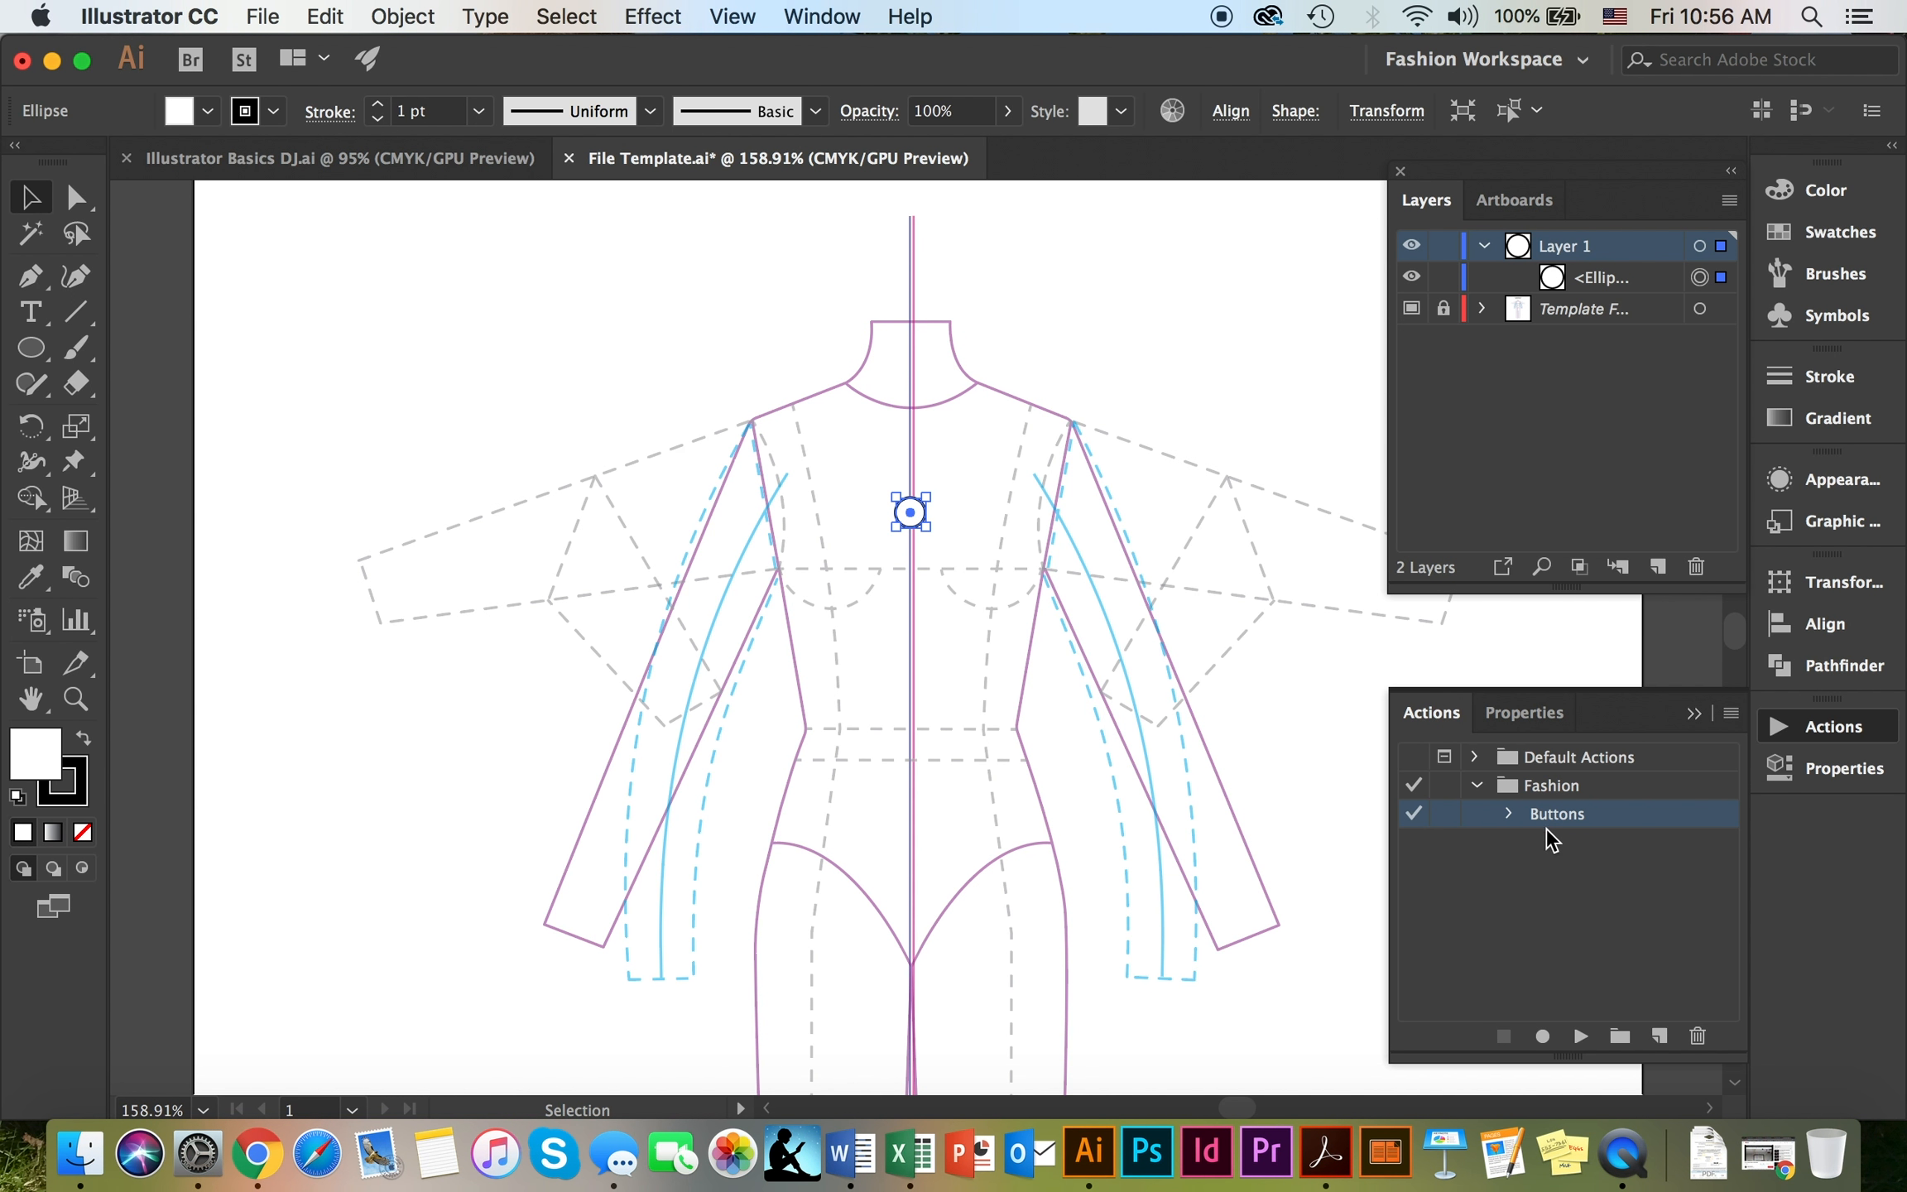
{"action": "left_click", "coordinate": [1581, 1036]}
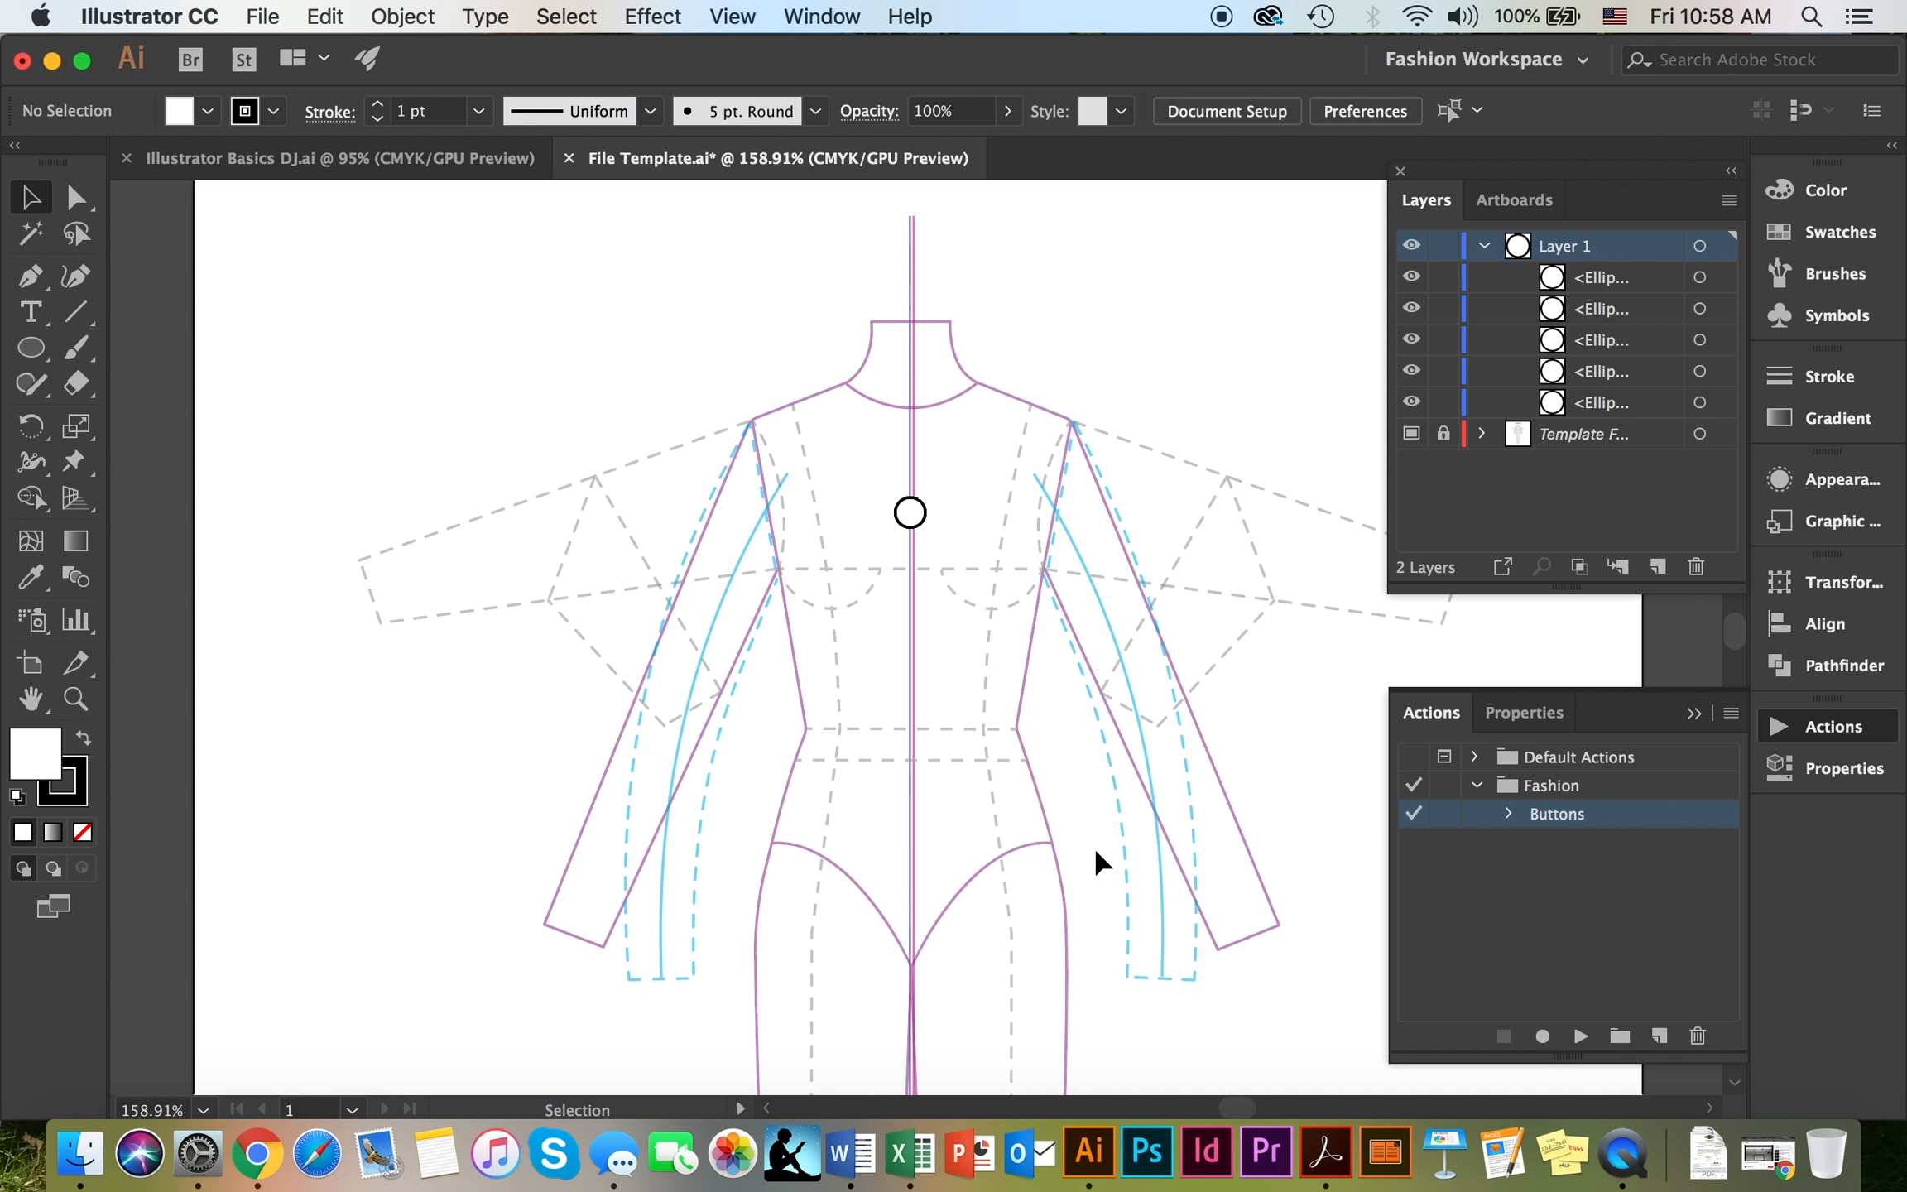
{"action": "left_click", "coordinate": [912, 511]}
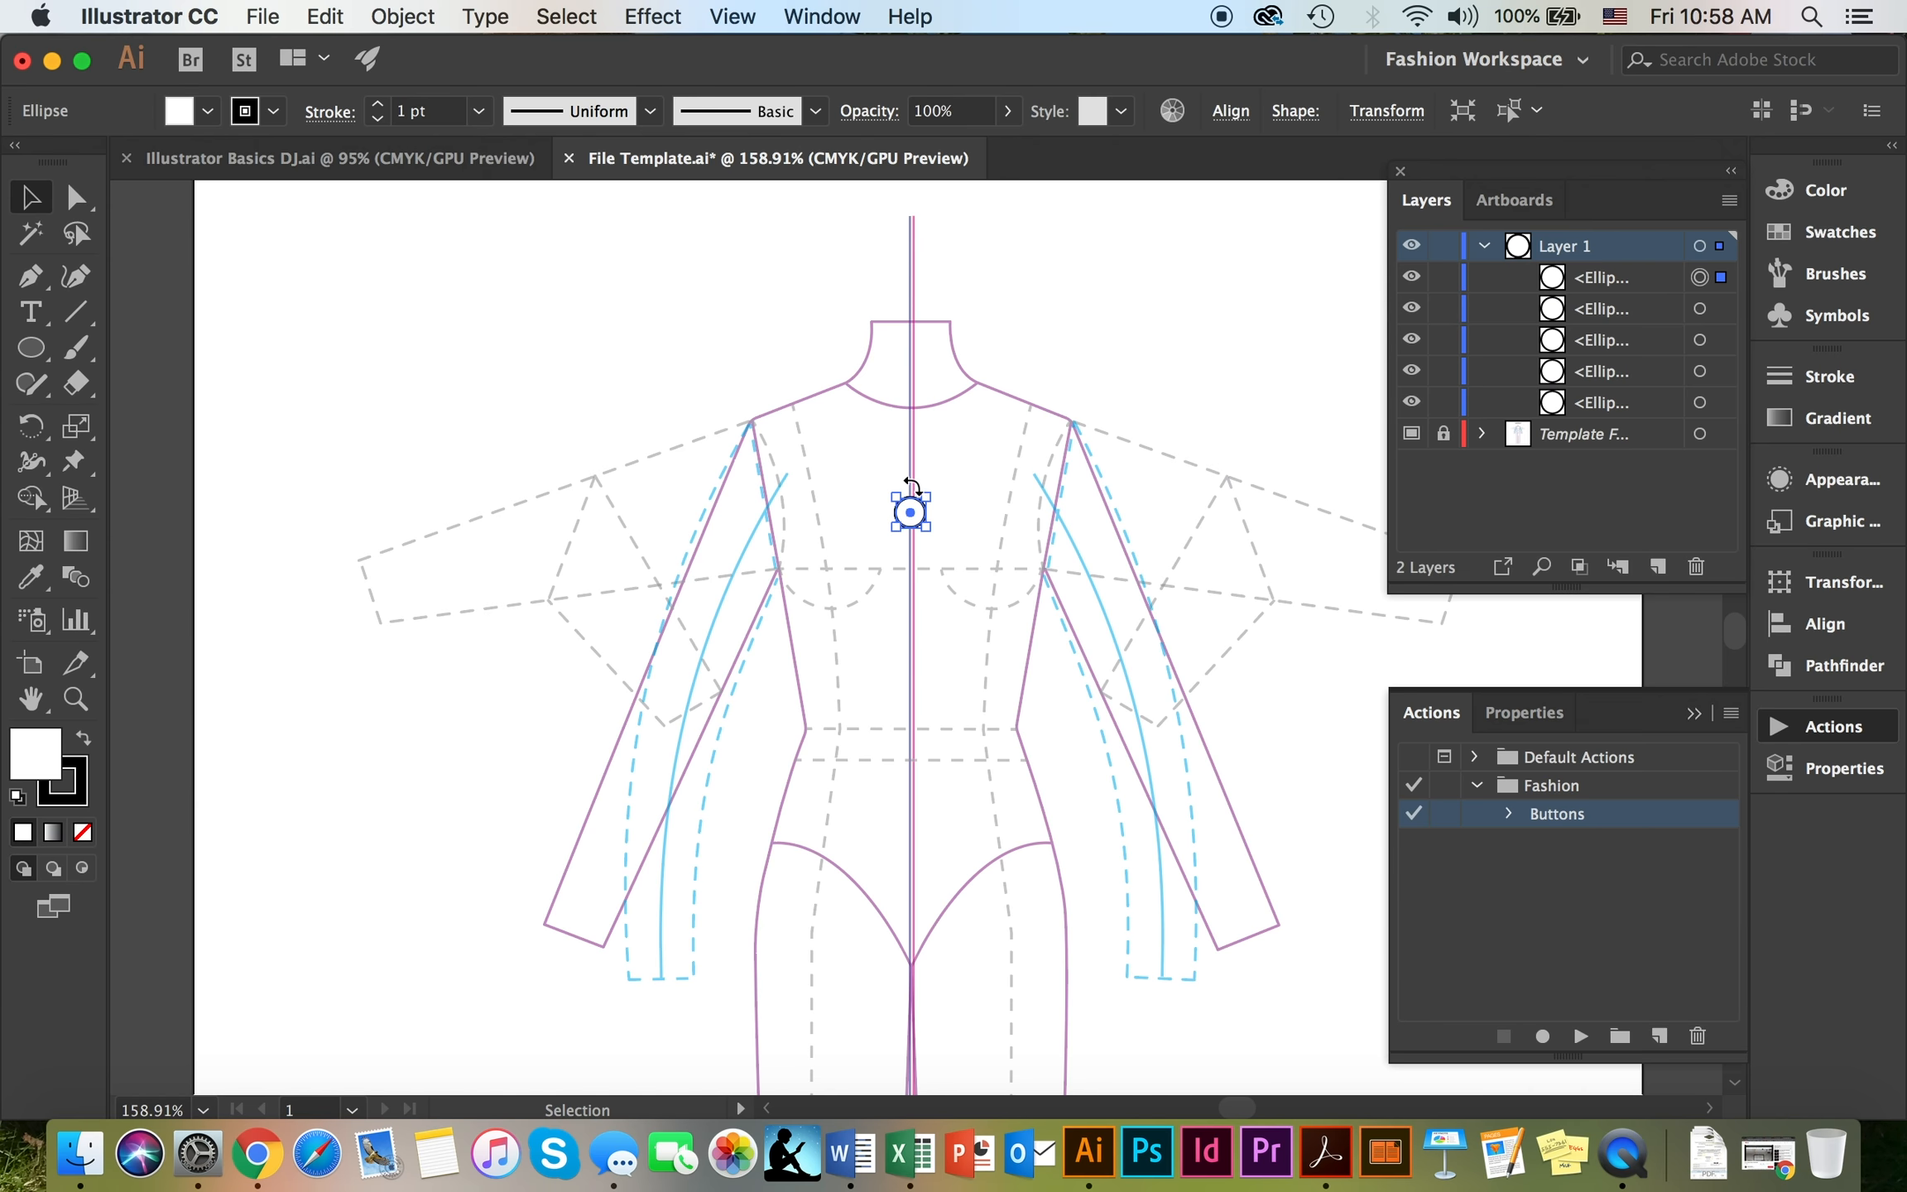
{"action": "left_click_drag", "start_coordinate": [910, 521], "coordinate": [947, 841]}
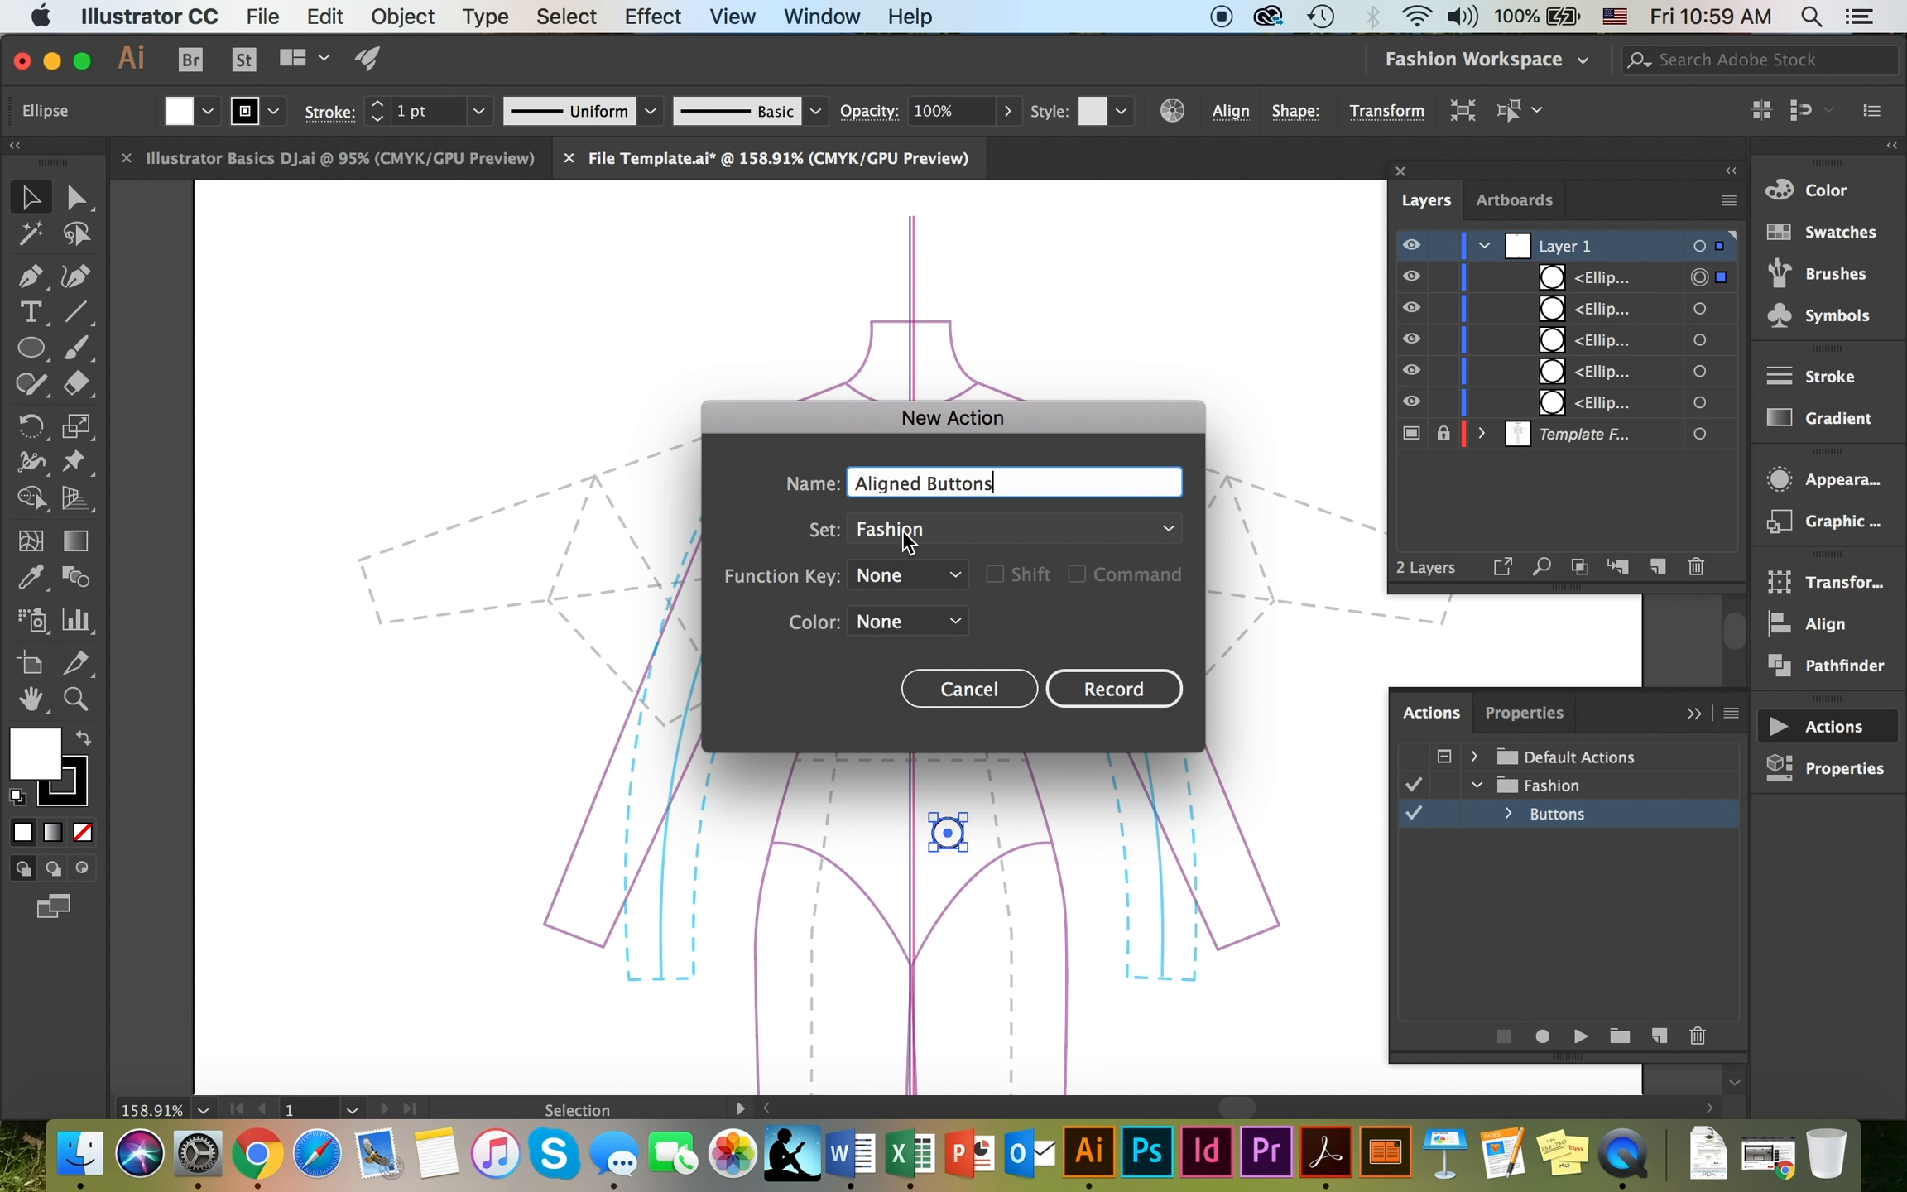
Create an action named Aligned Buttons in the Fashion set with the color Orange, and start recording it
{"action": "left_click", "coordinate": [896, 622]}
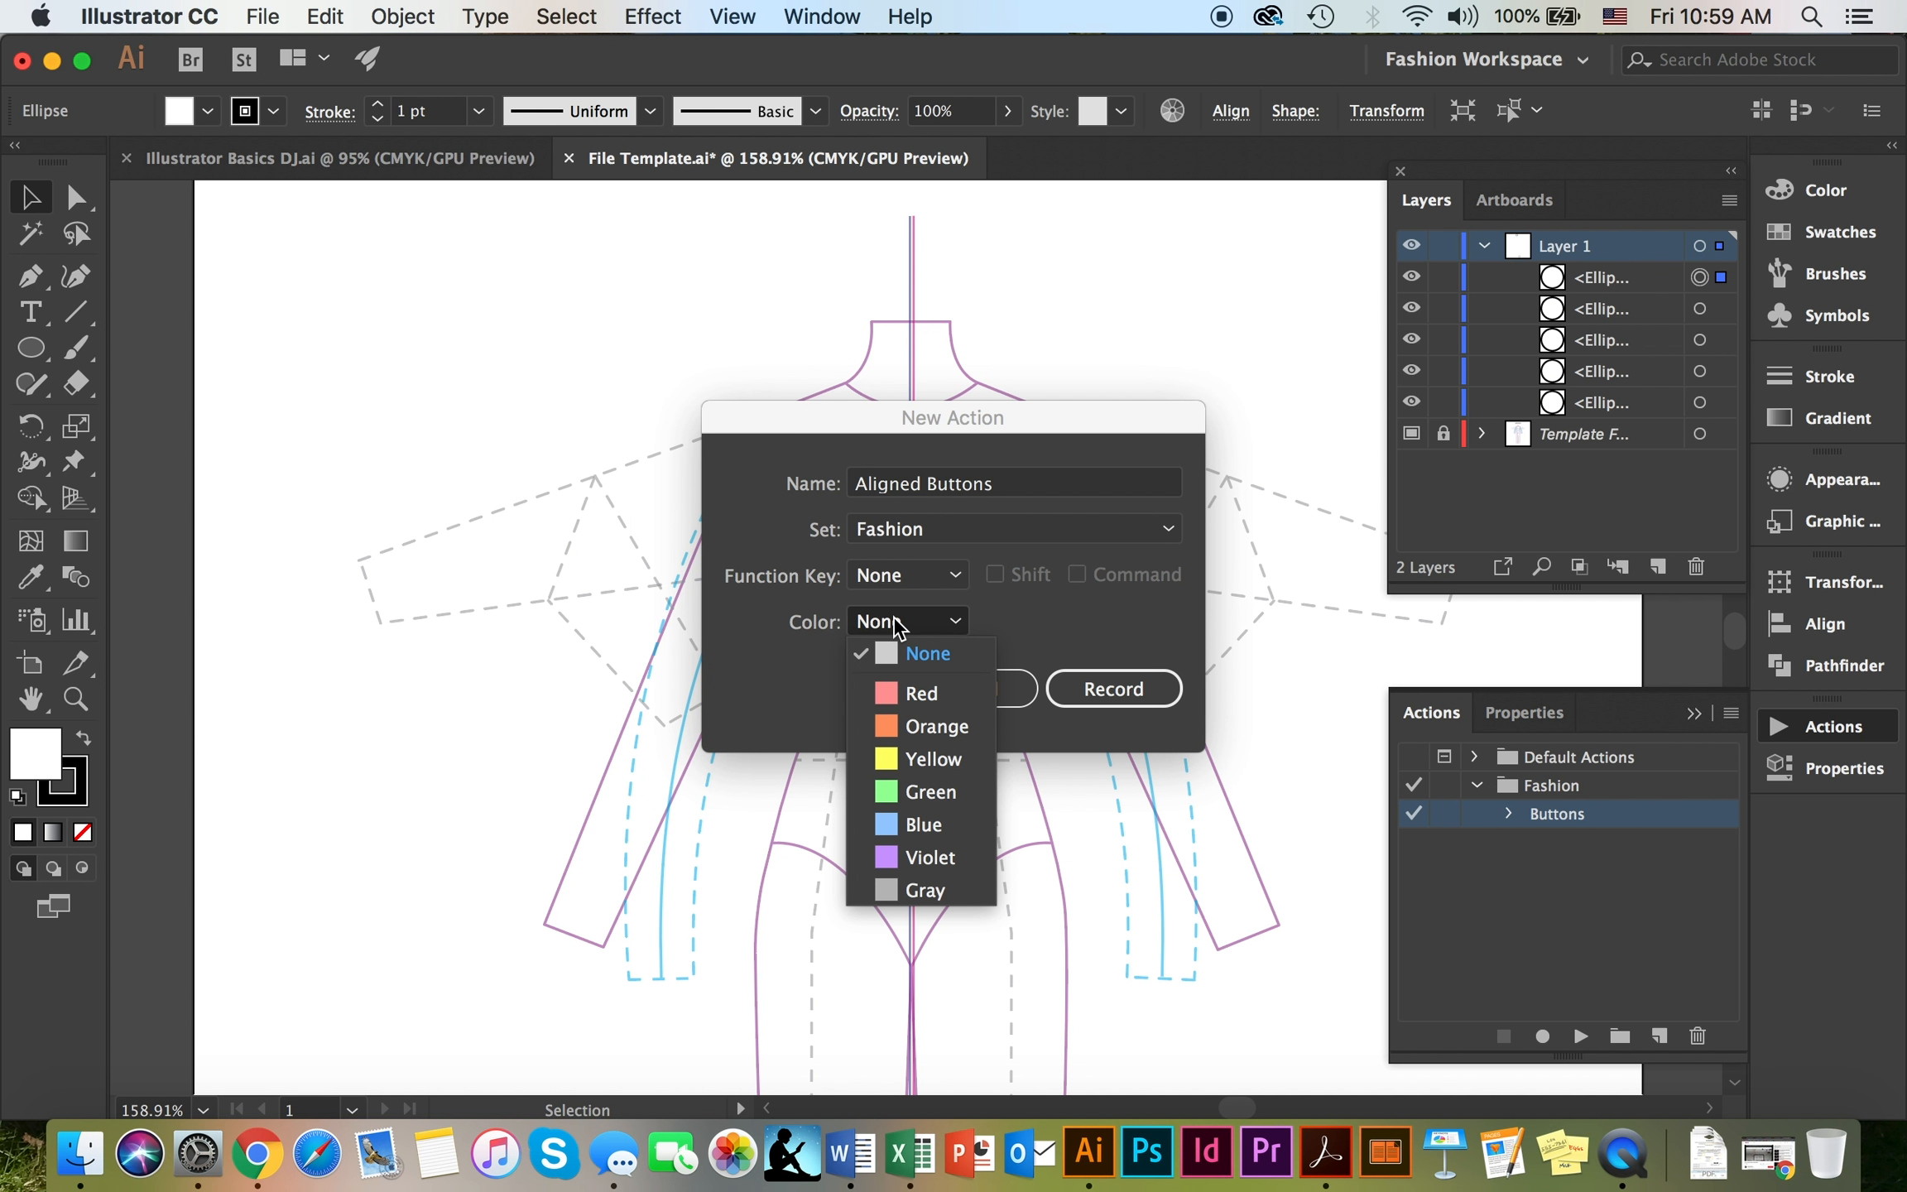
{"action": "left_click", "coordinate": [931, 728]}
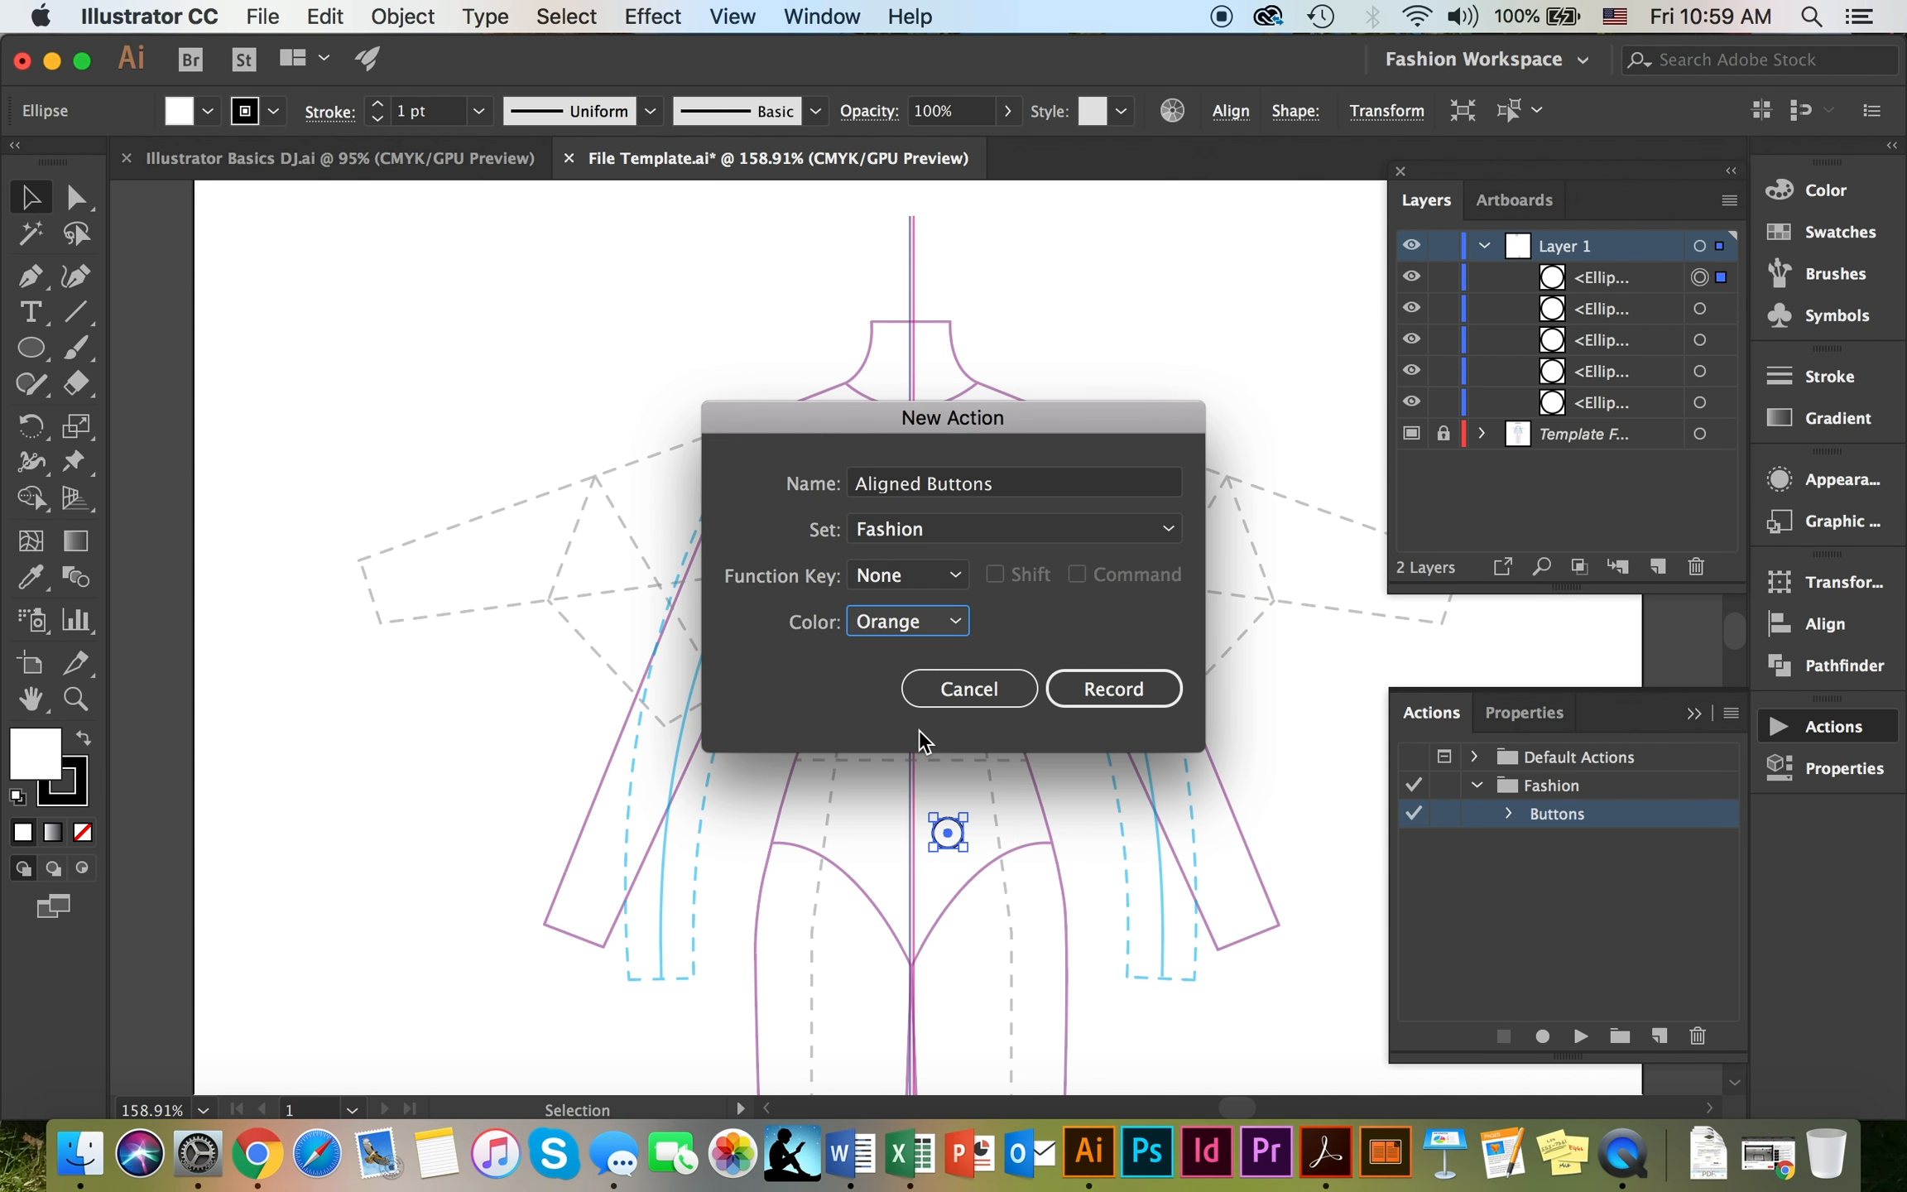
{"action": "left_click", "coordinate": [1113, 688]}
Record aligning the selected circles to their horizontal centers and distributing them evenly by their vertical centers
{"action": "left_click", "coordinate": [1844, 770]}
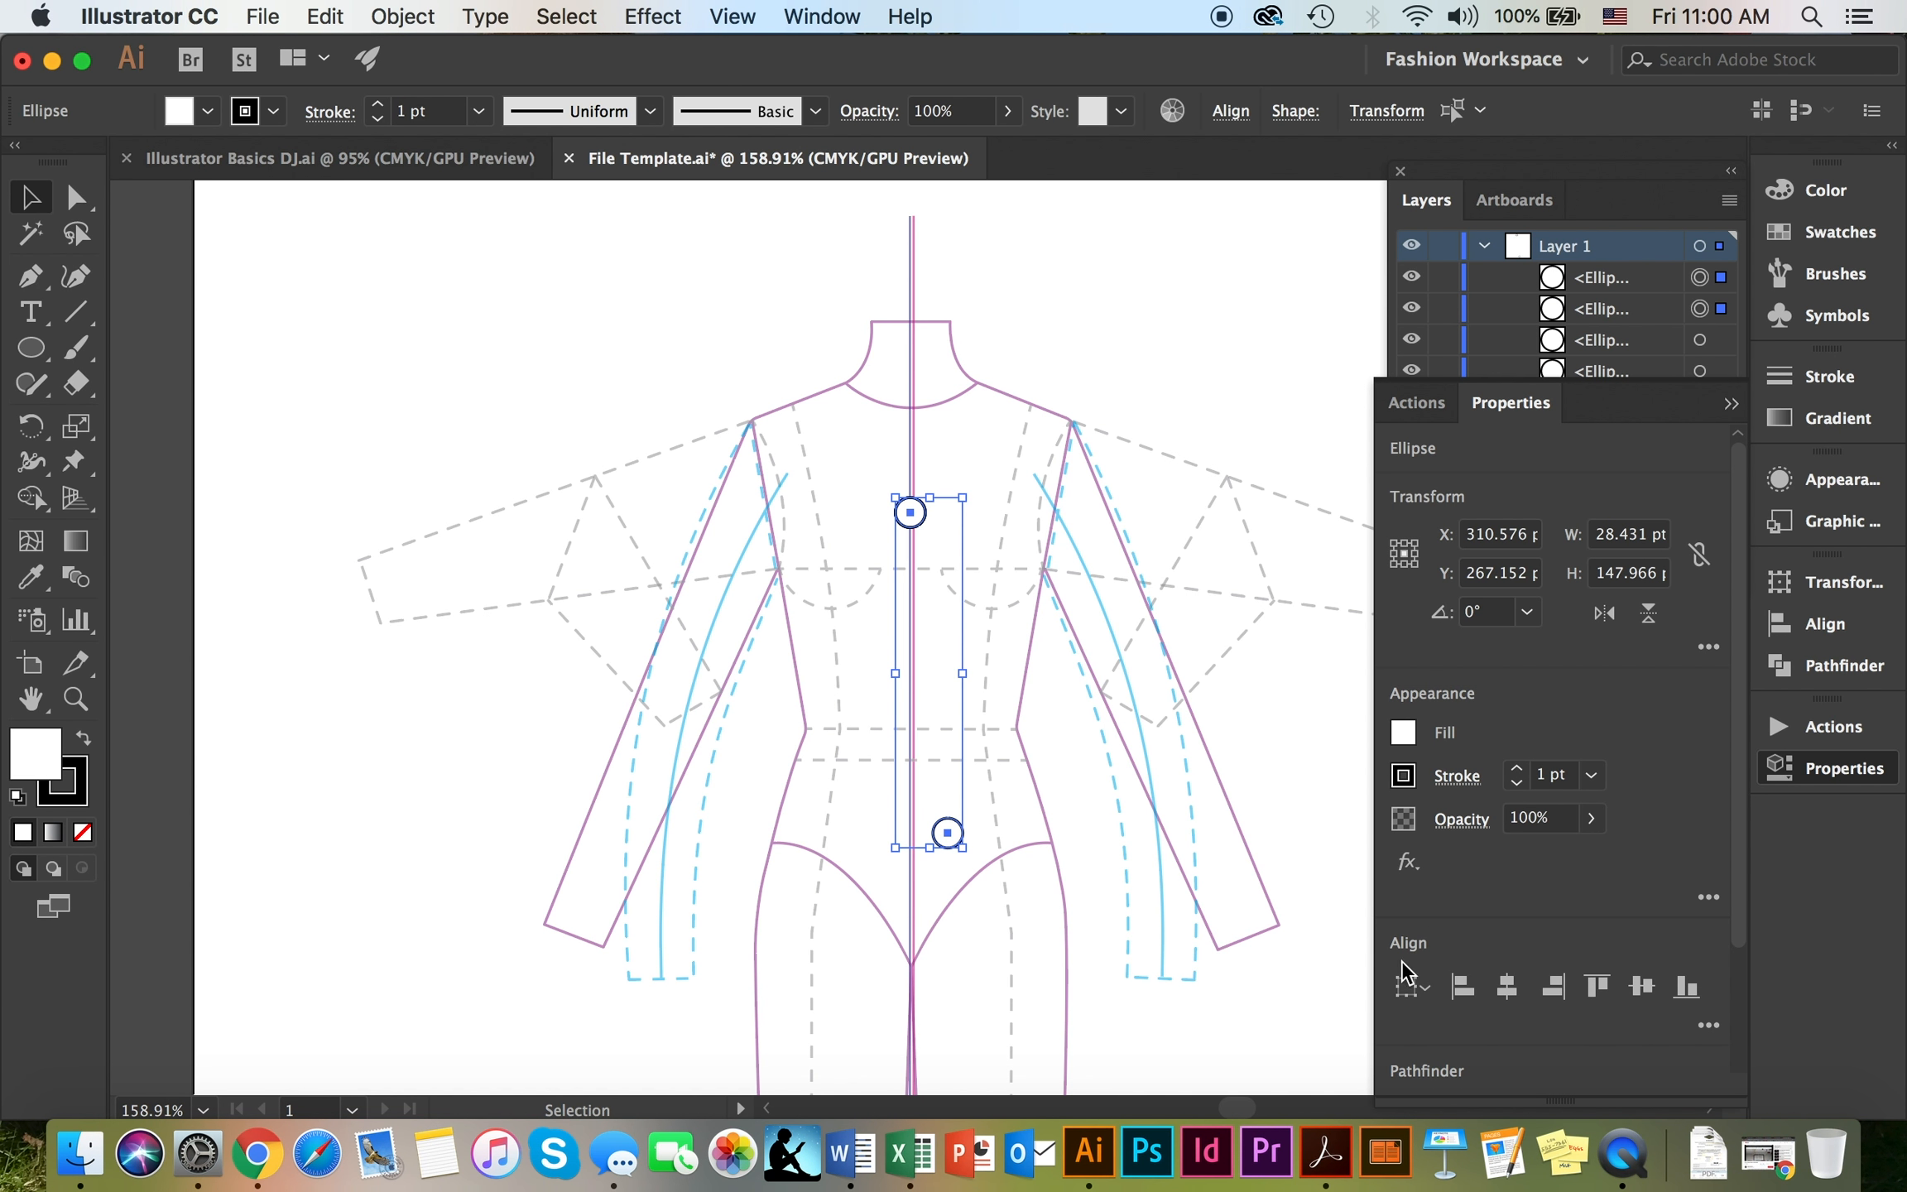
{"action": "left_click", "coordinate": [1708, 1026]}
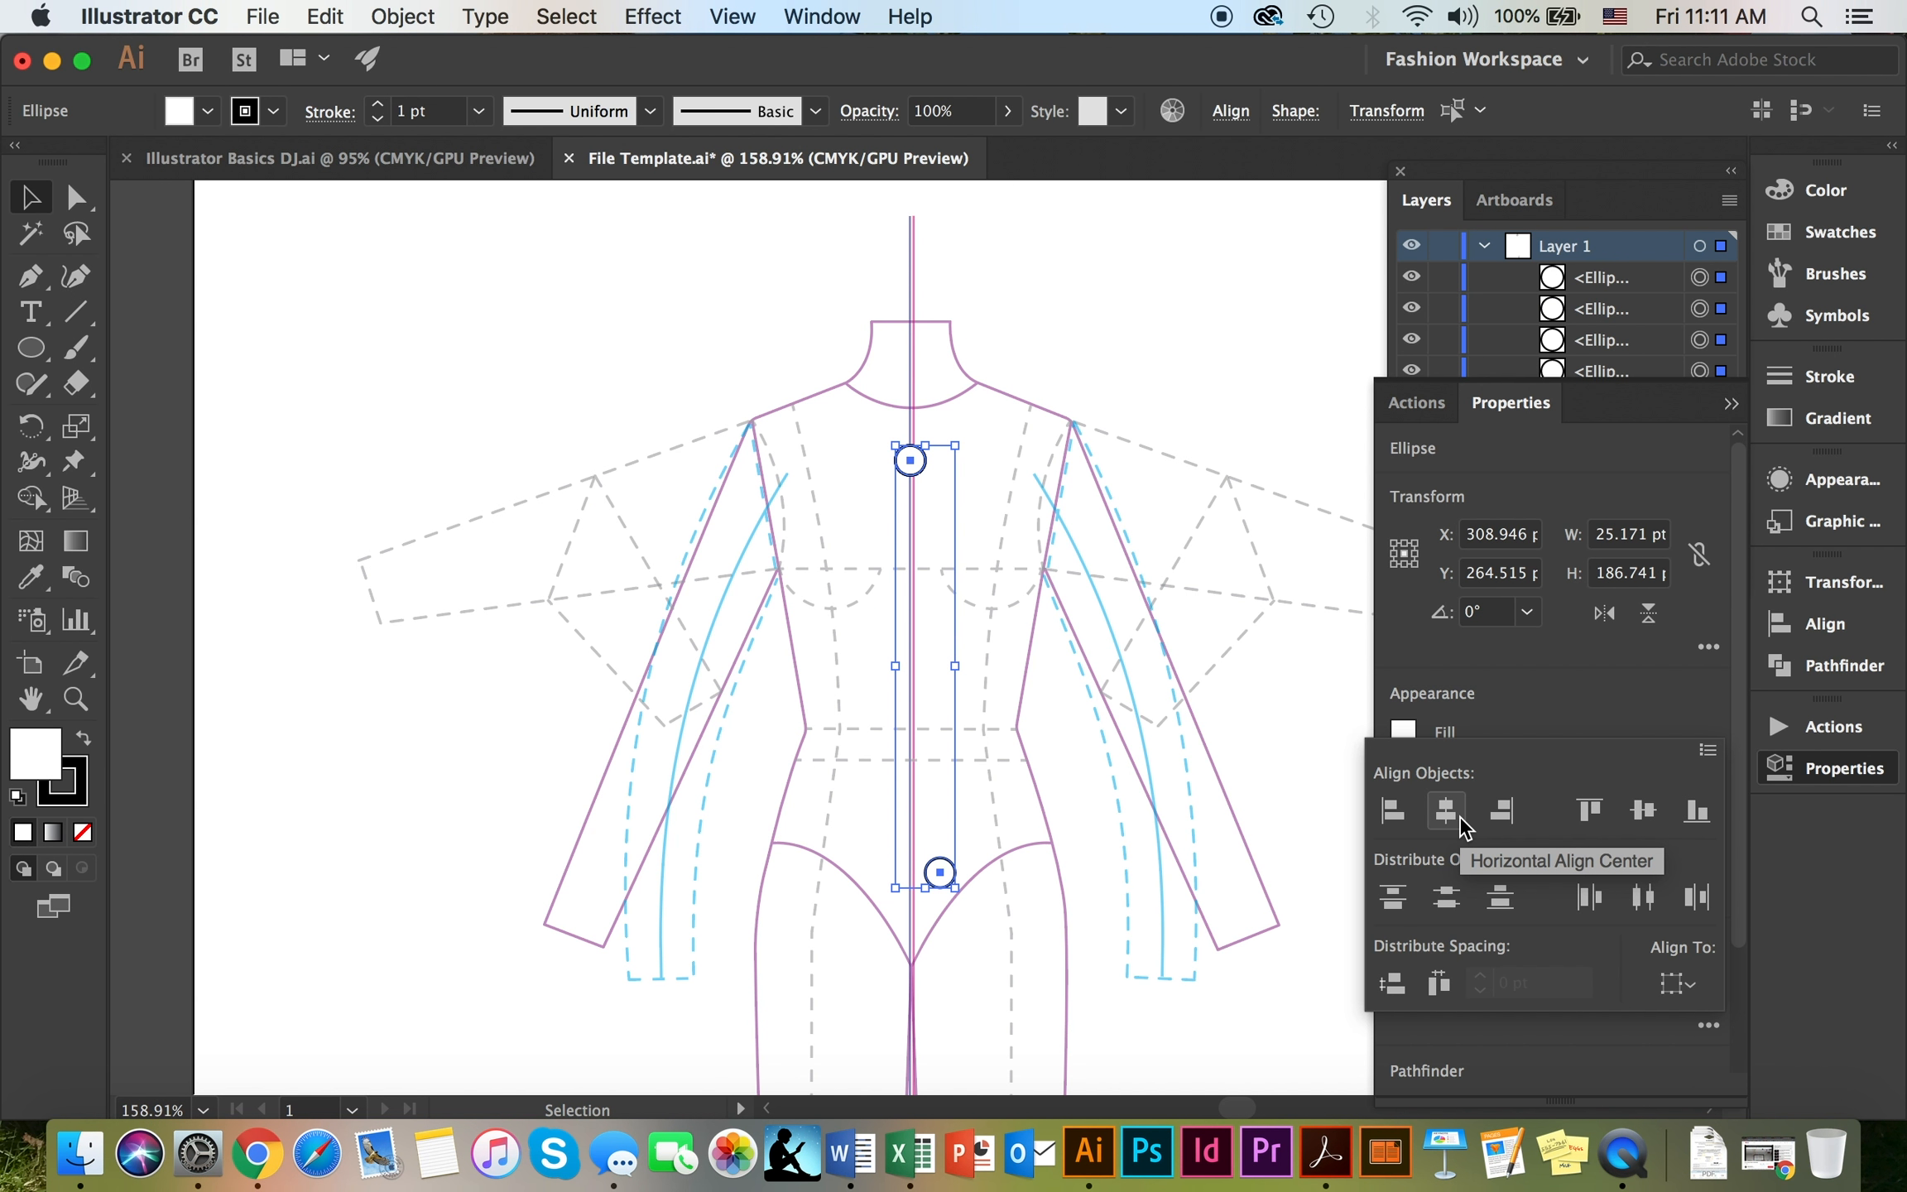
{"action": "left_click", "coordinate": [1458, 815]}
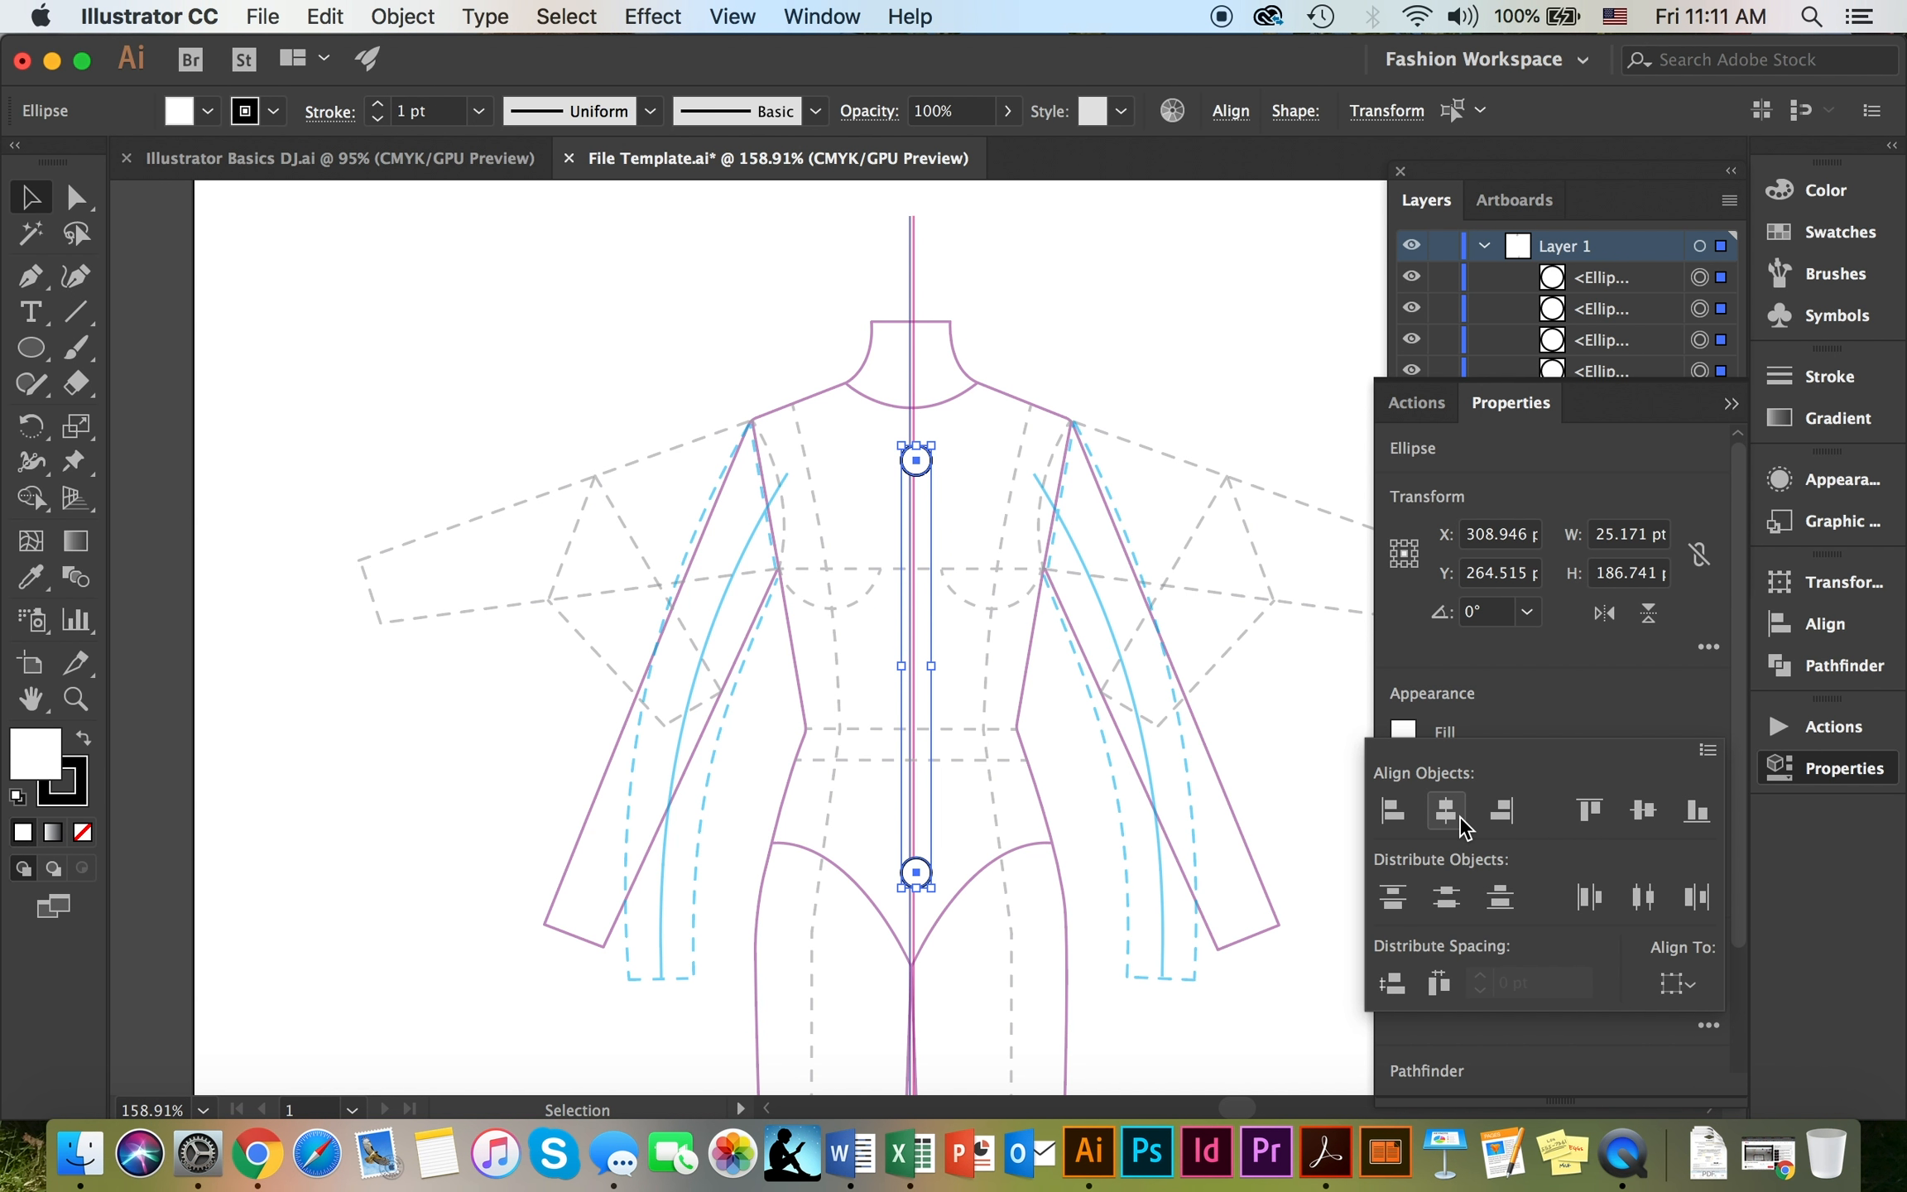
{"action": "left_click", "coordinate": [1448, 904]}
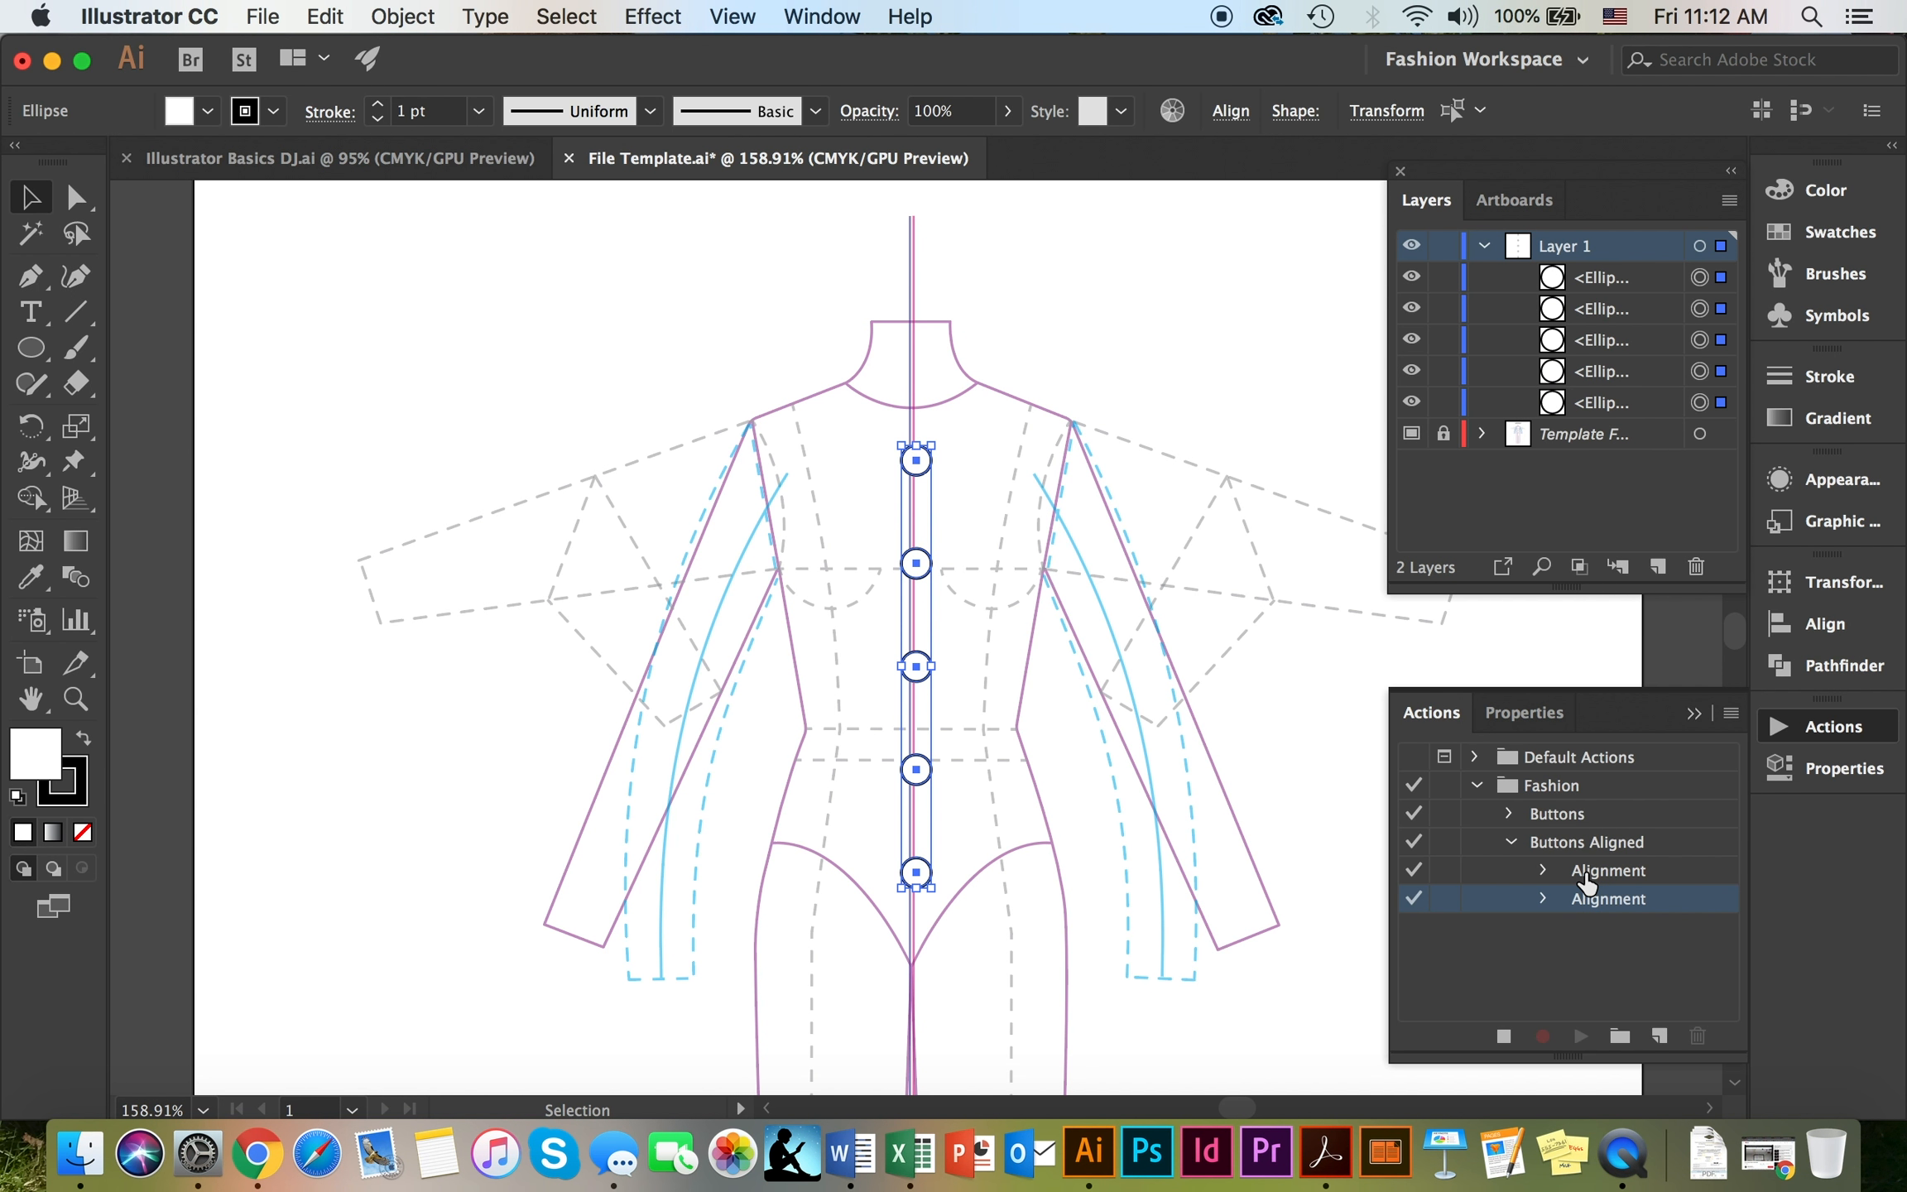
Record grouping the five circles and deselecting everything, and stop the recording
{"action": "key", "text": "super+g"}
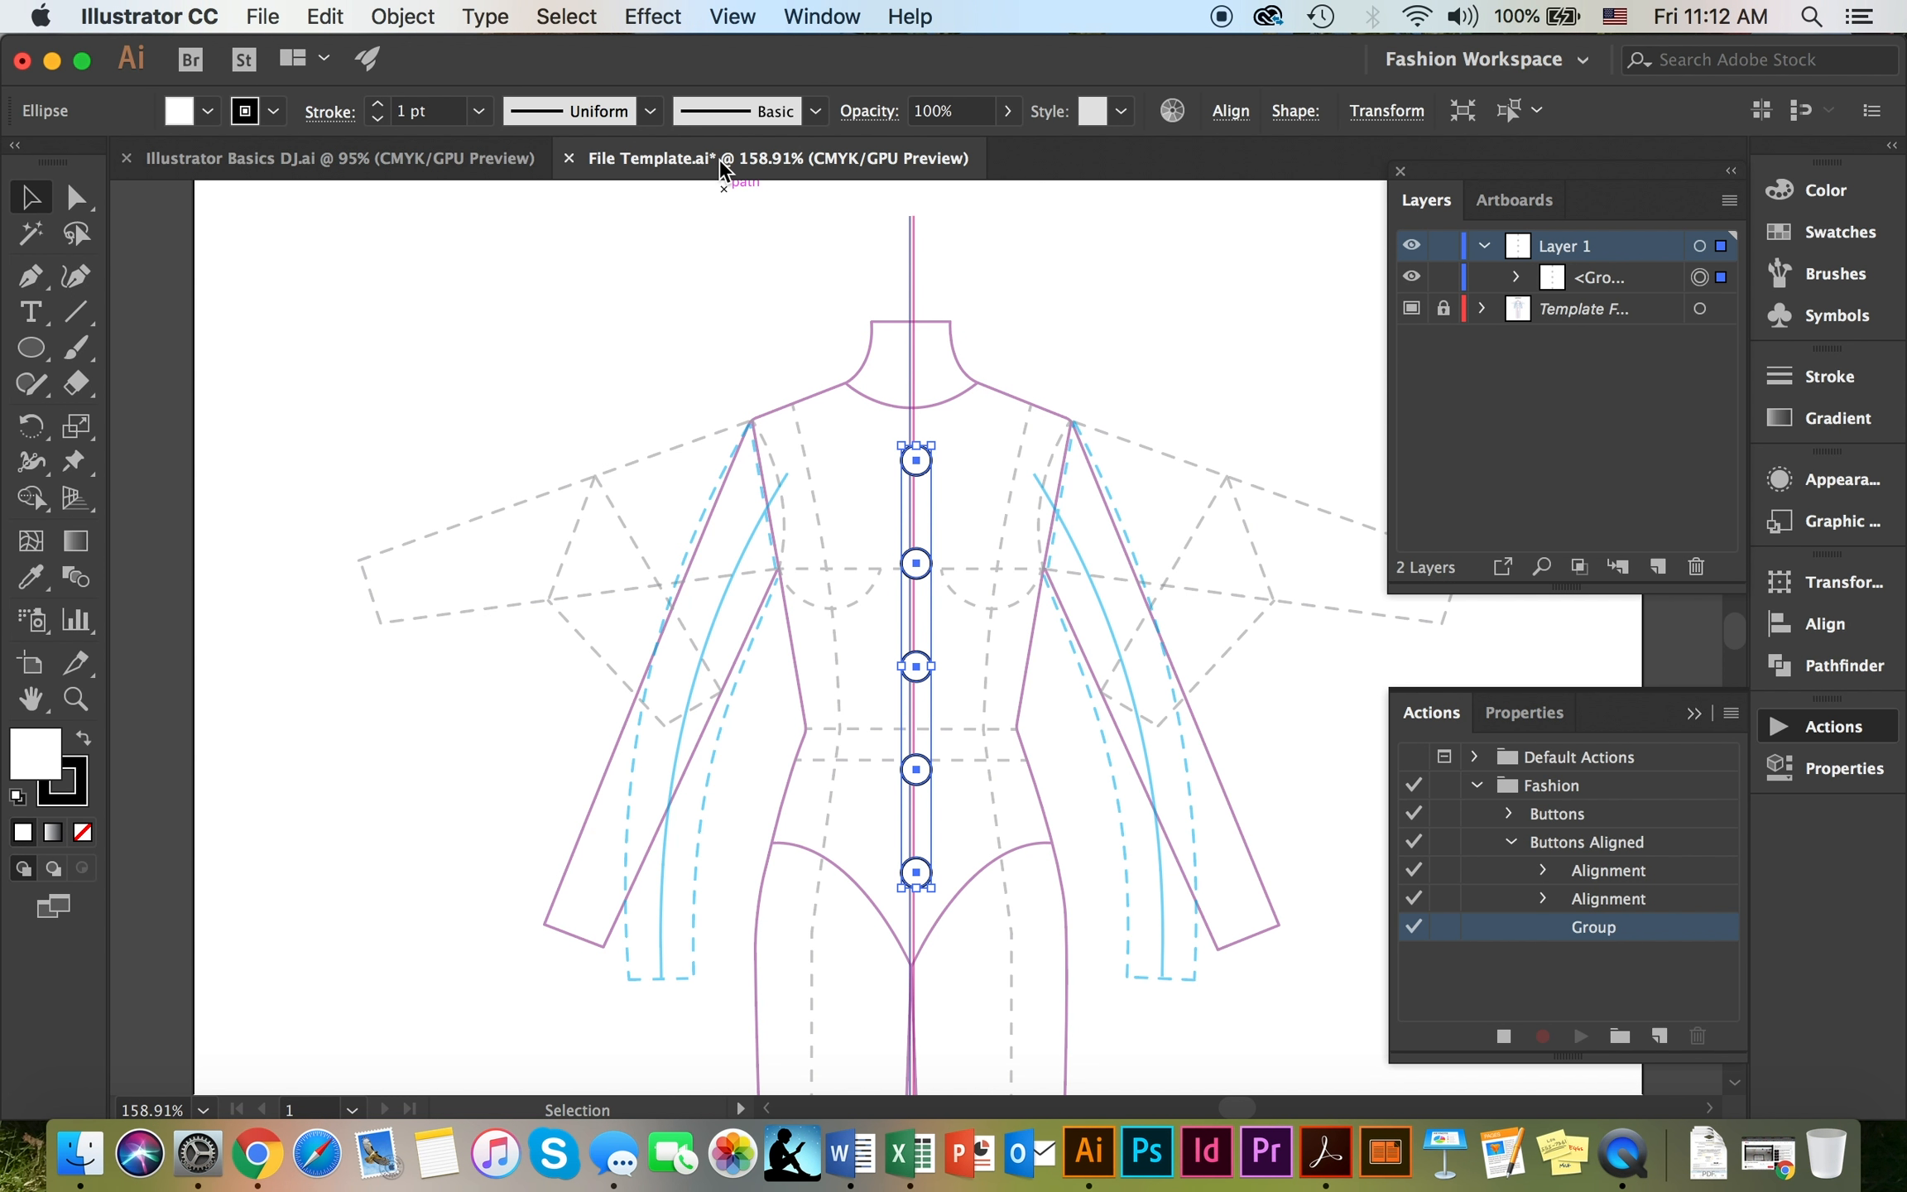
{"action": "left_click", "coordinate": [569, 9]}
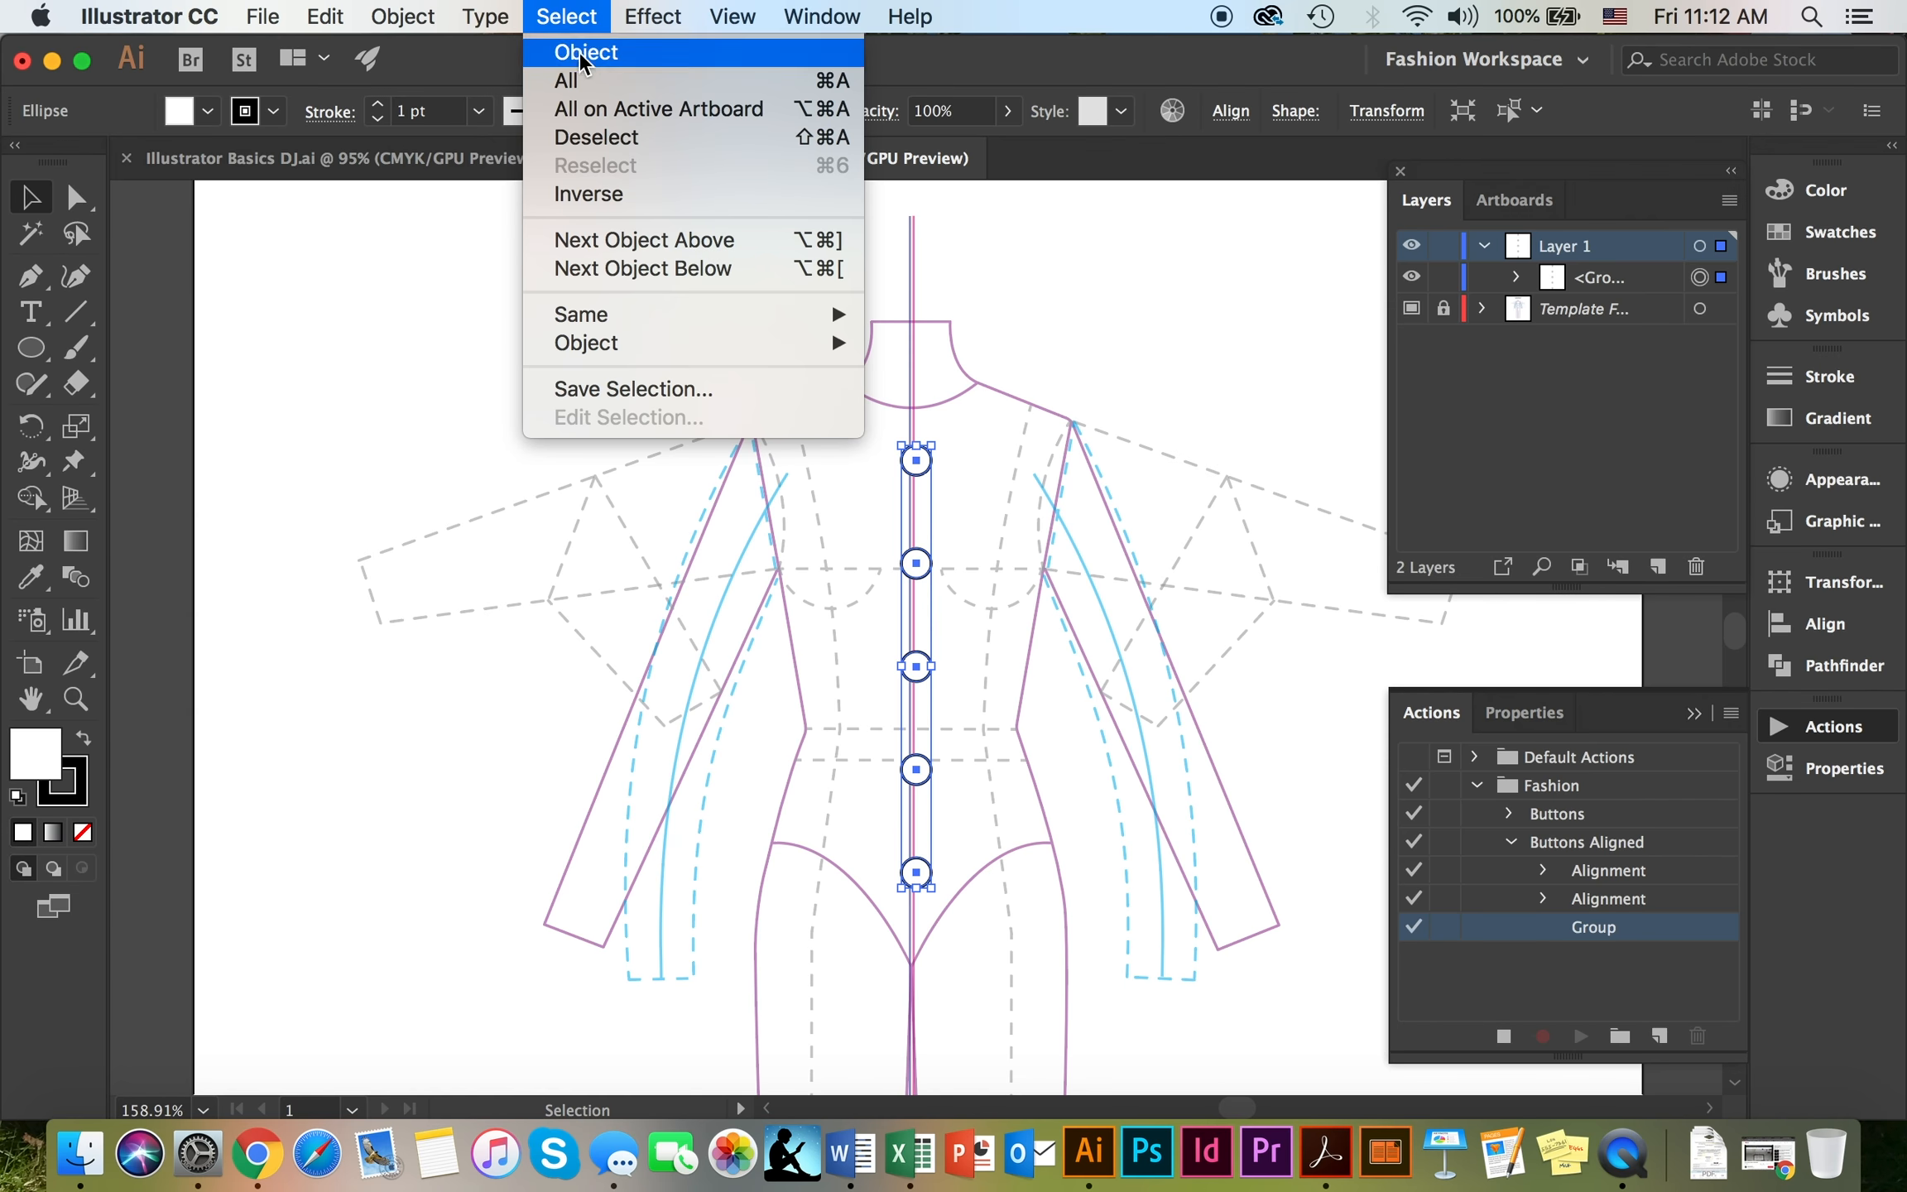
{"action": "left_click", "coordinate": [602, 139]}
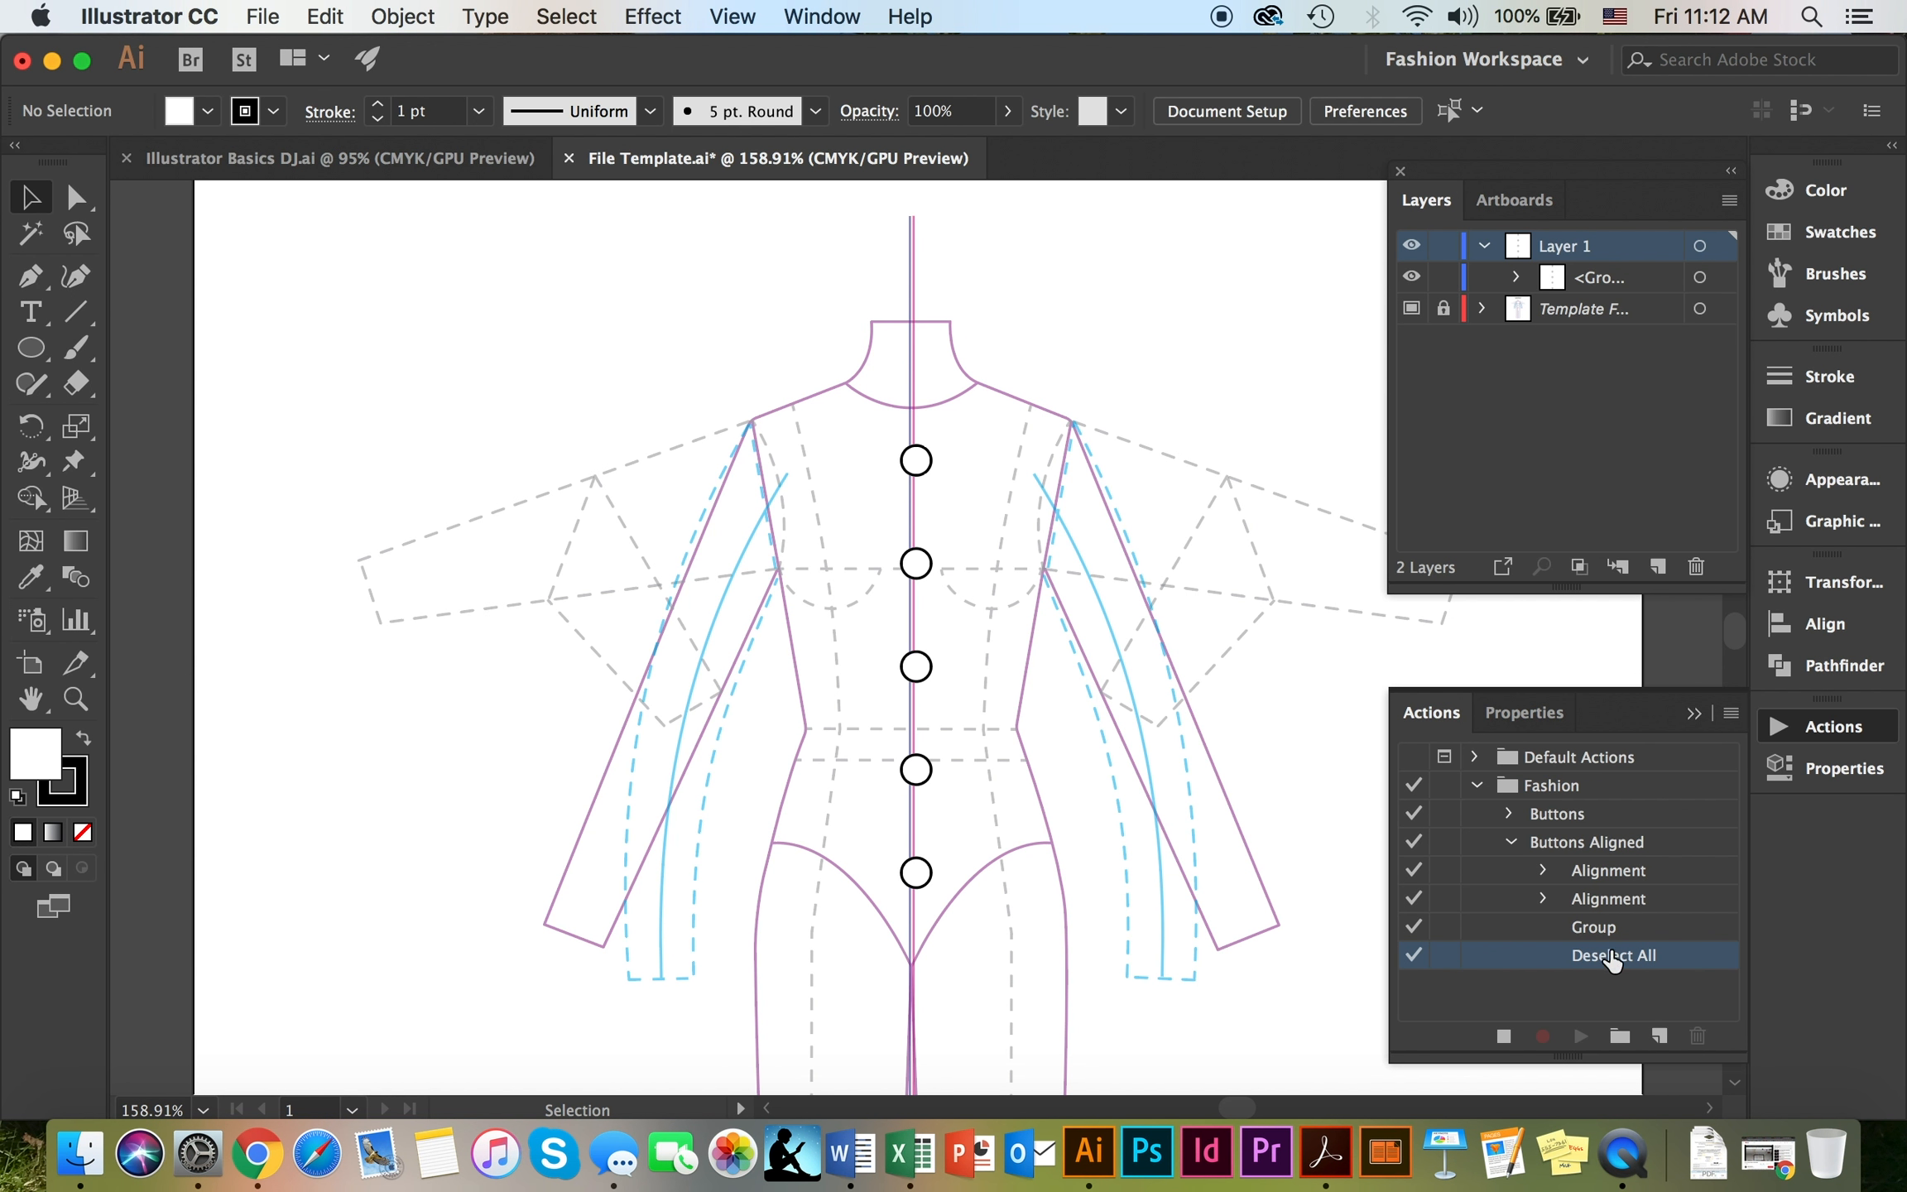
{"action": "left_click", "coordinate": [1505, 1035]}
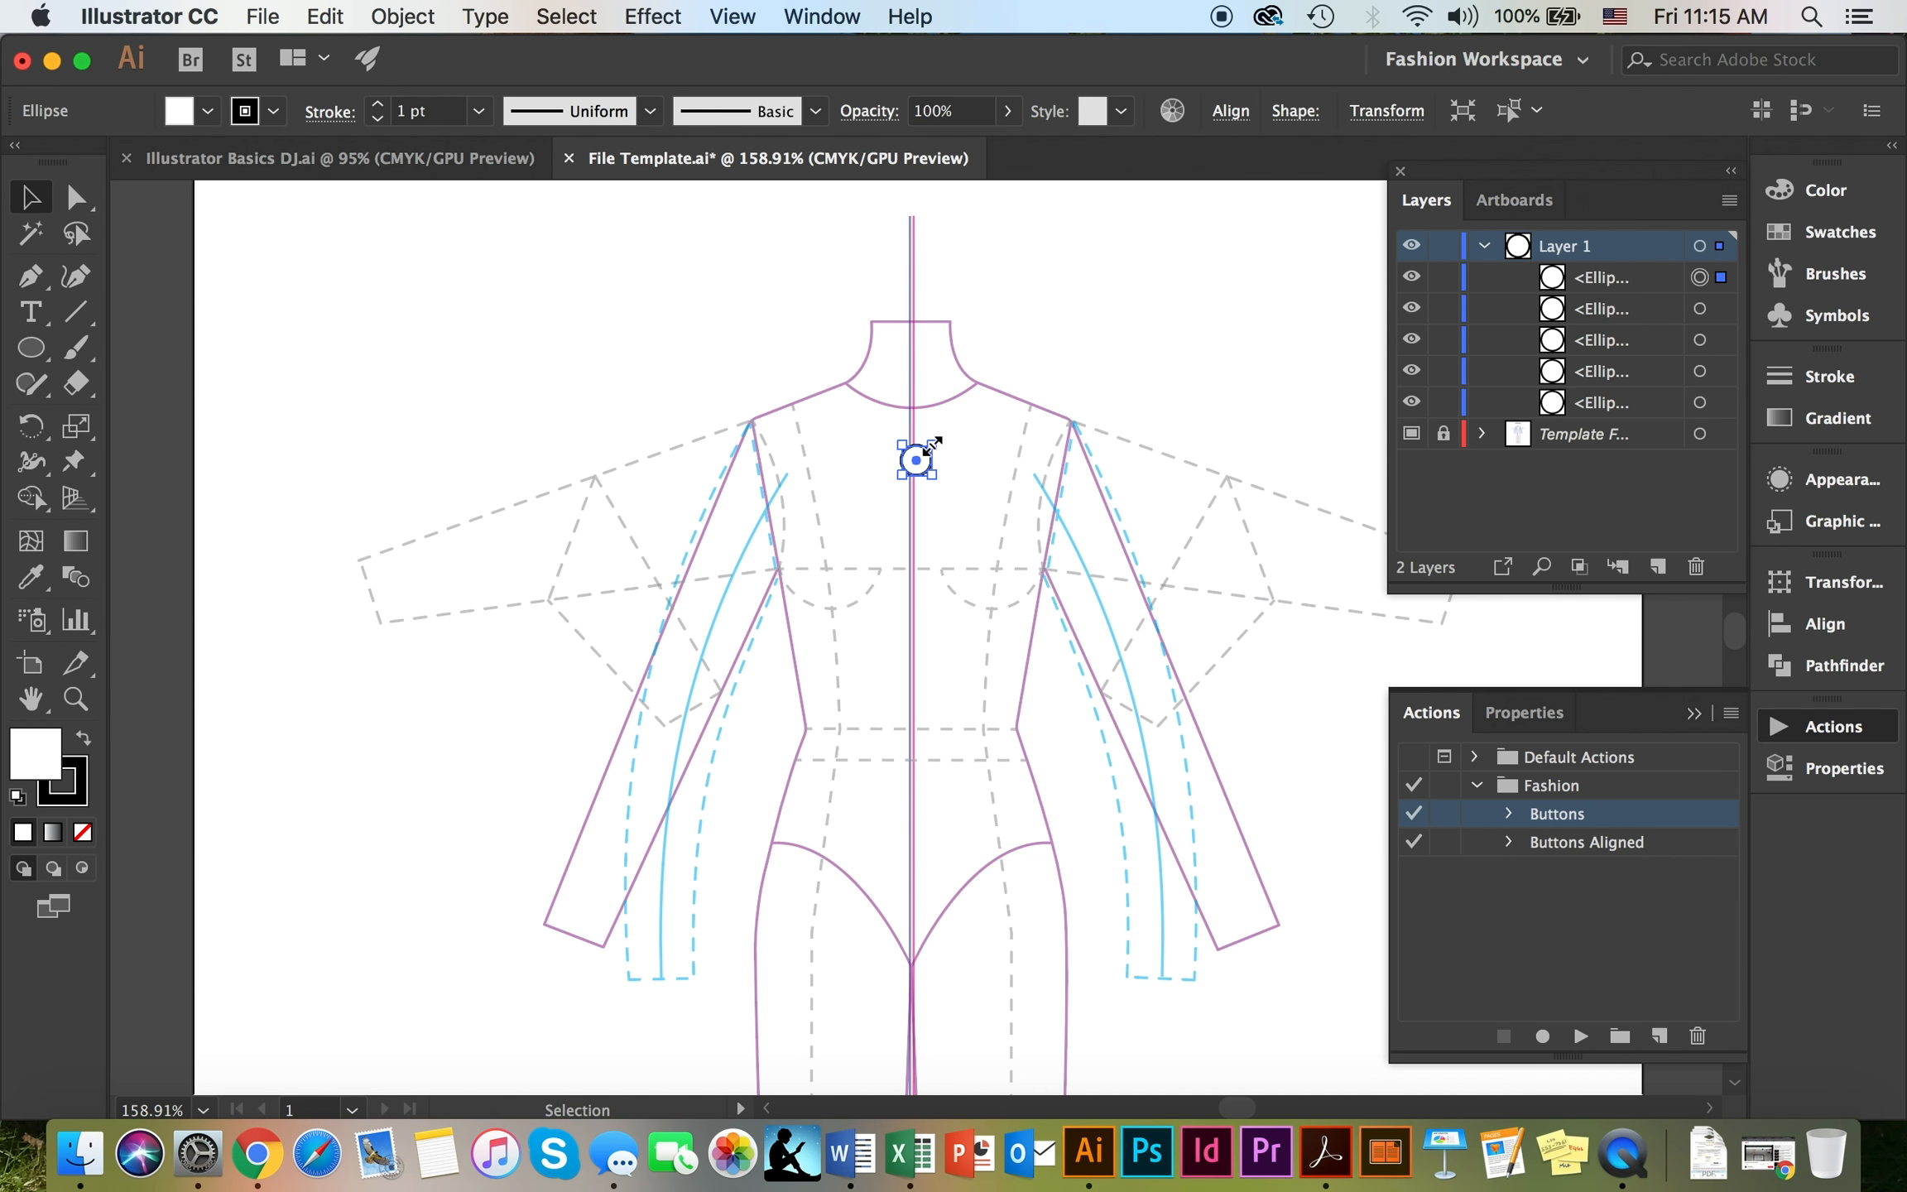
Move the top circle of the new chest stack down to the hip and play the Buttons Aligned action on all the circles
{"action": "left_click", "coordinate": [882, 459]}
{"action": "left_click_drag", "start_coordinate": [923, 460], "coordinate": [944, 877]}
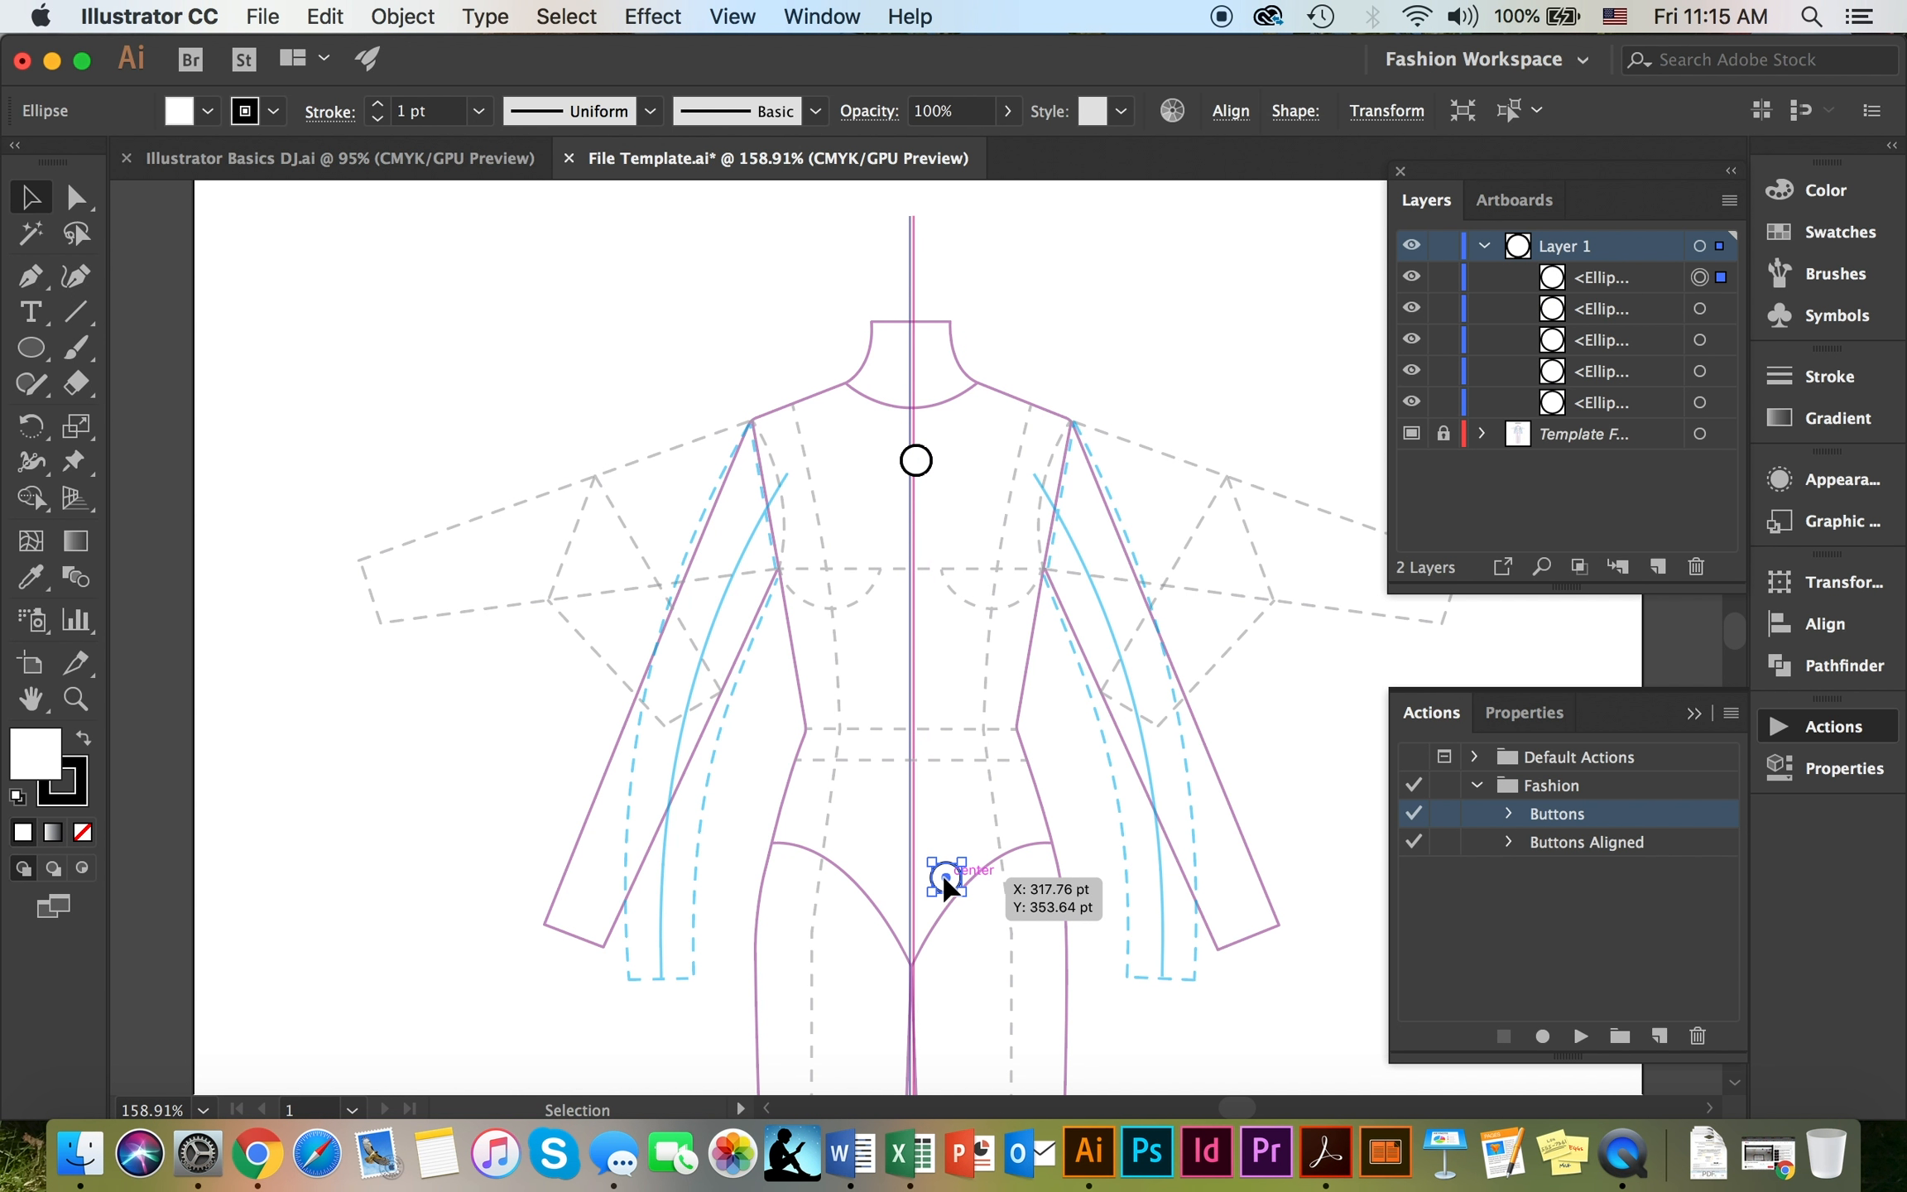
{"action": "left_click_drag", "start_coordinate": [826, 421], "coordinate": [1018, 930]}
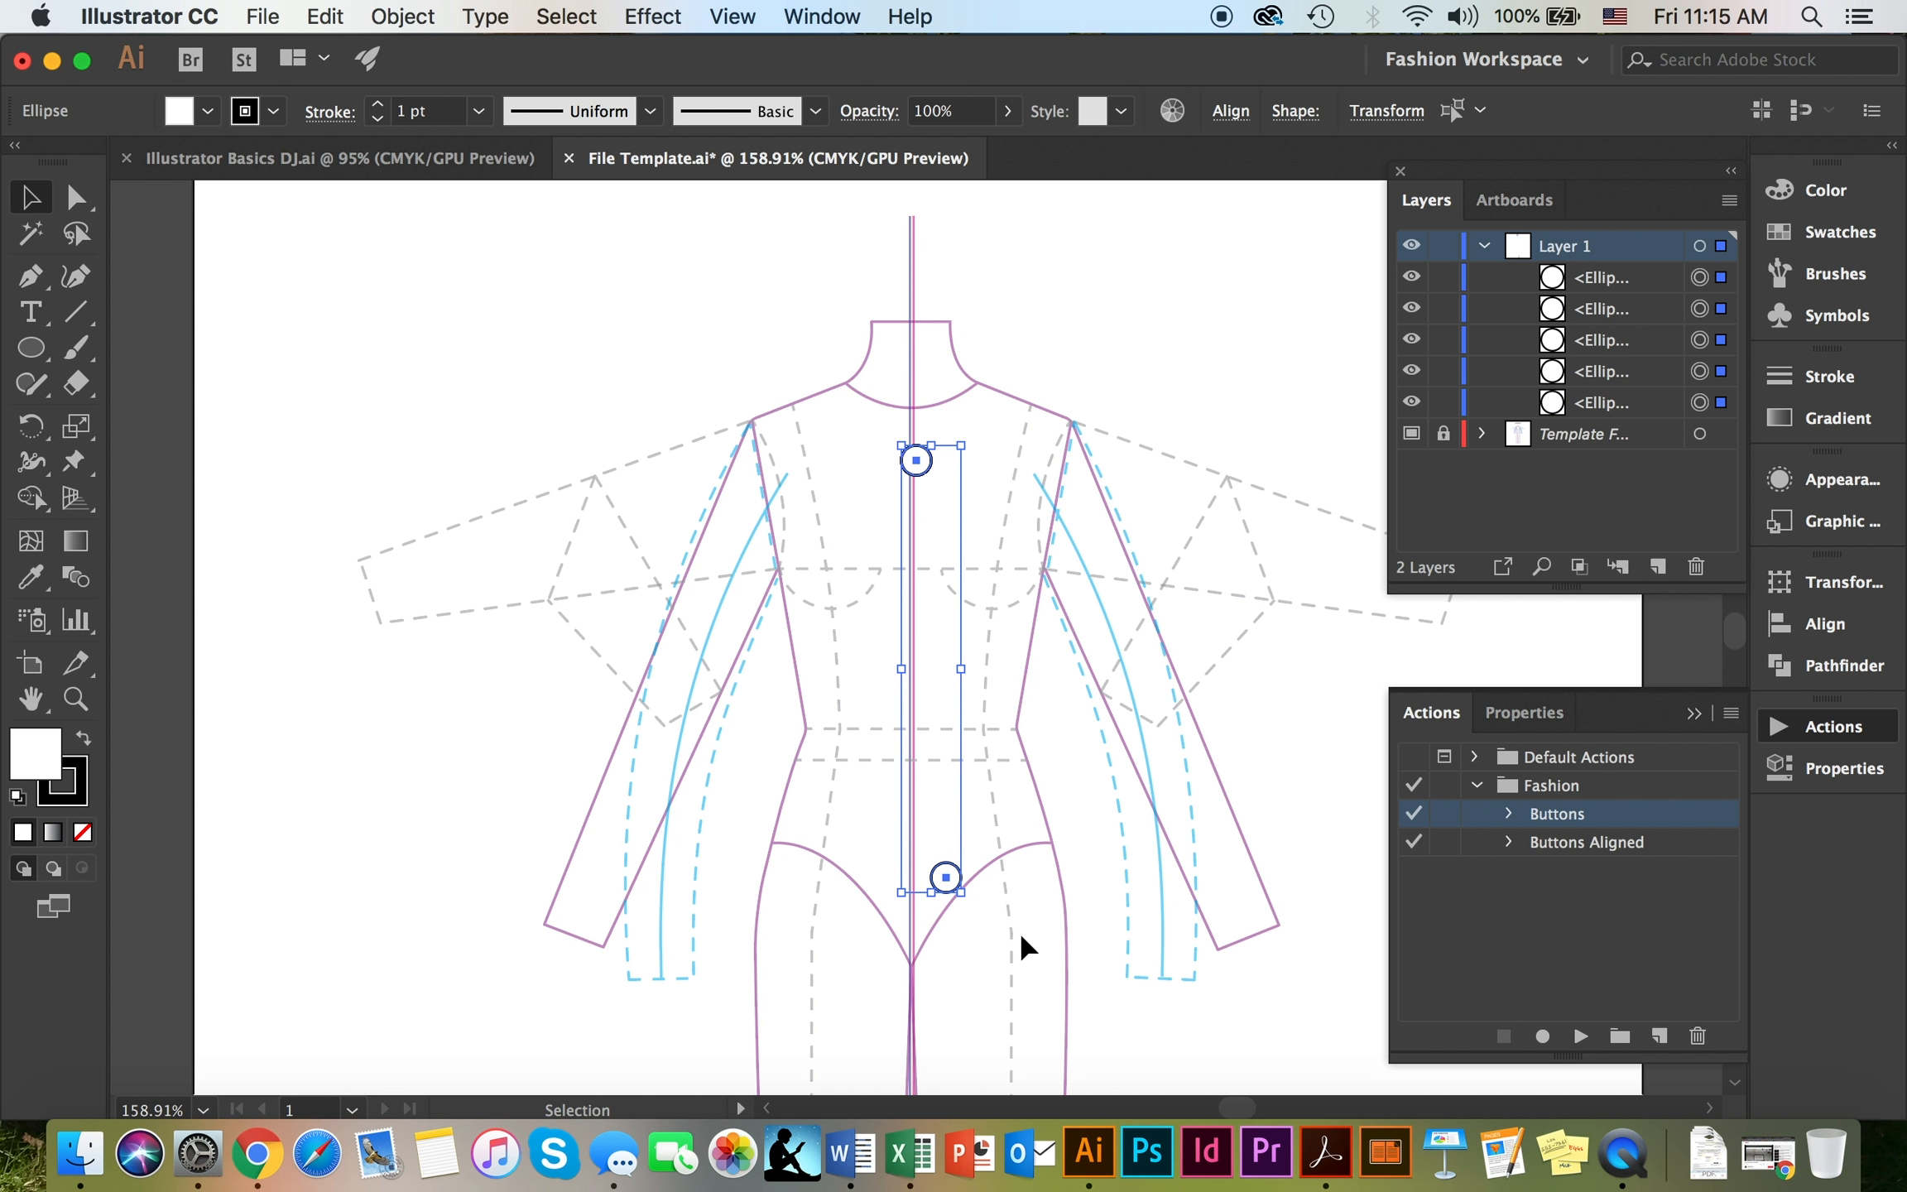
{"action": "left_click", "coordinate": [1602, 842]}
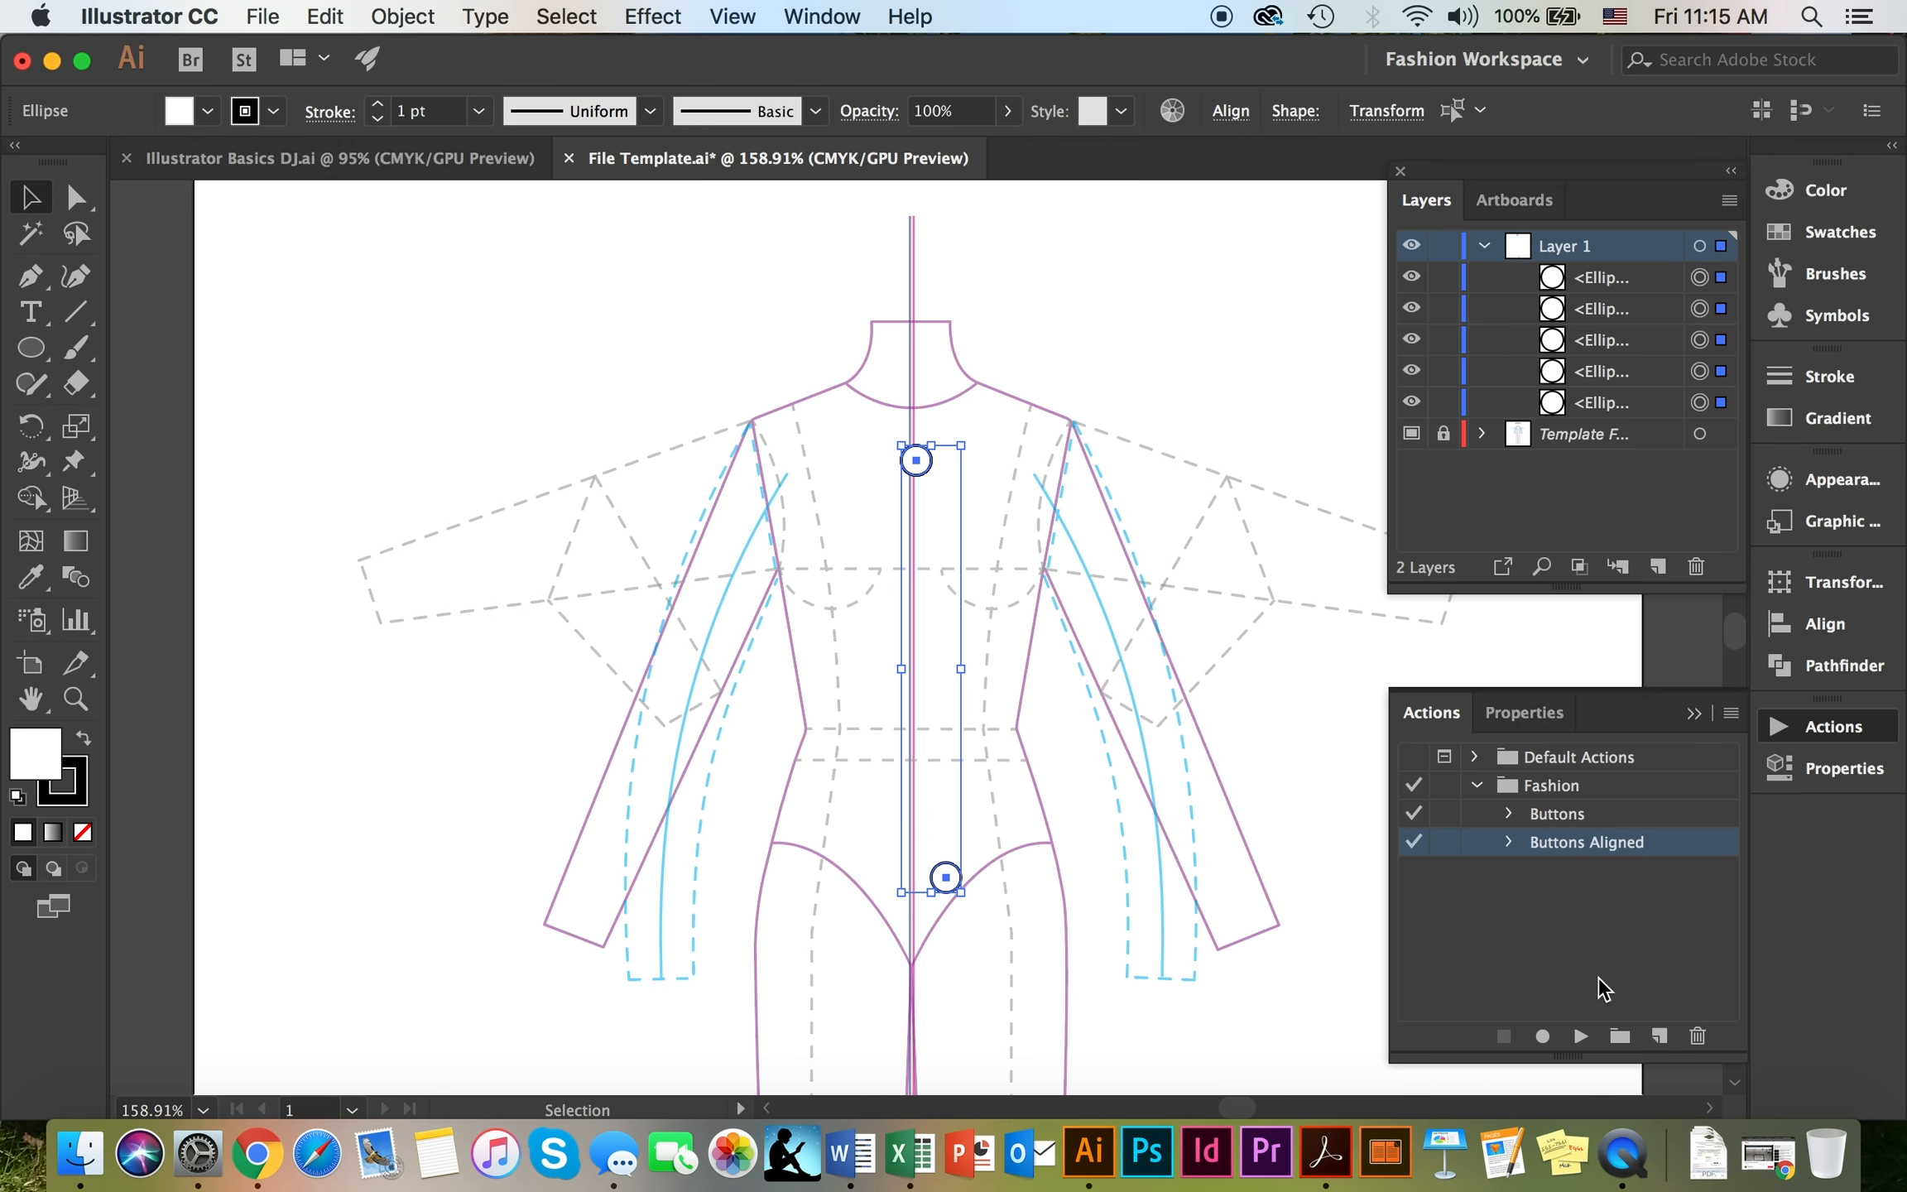
{"action": "left_click", "coordinate": [1578, 1035]}
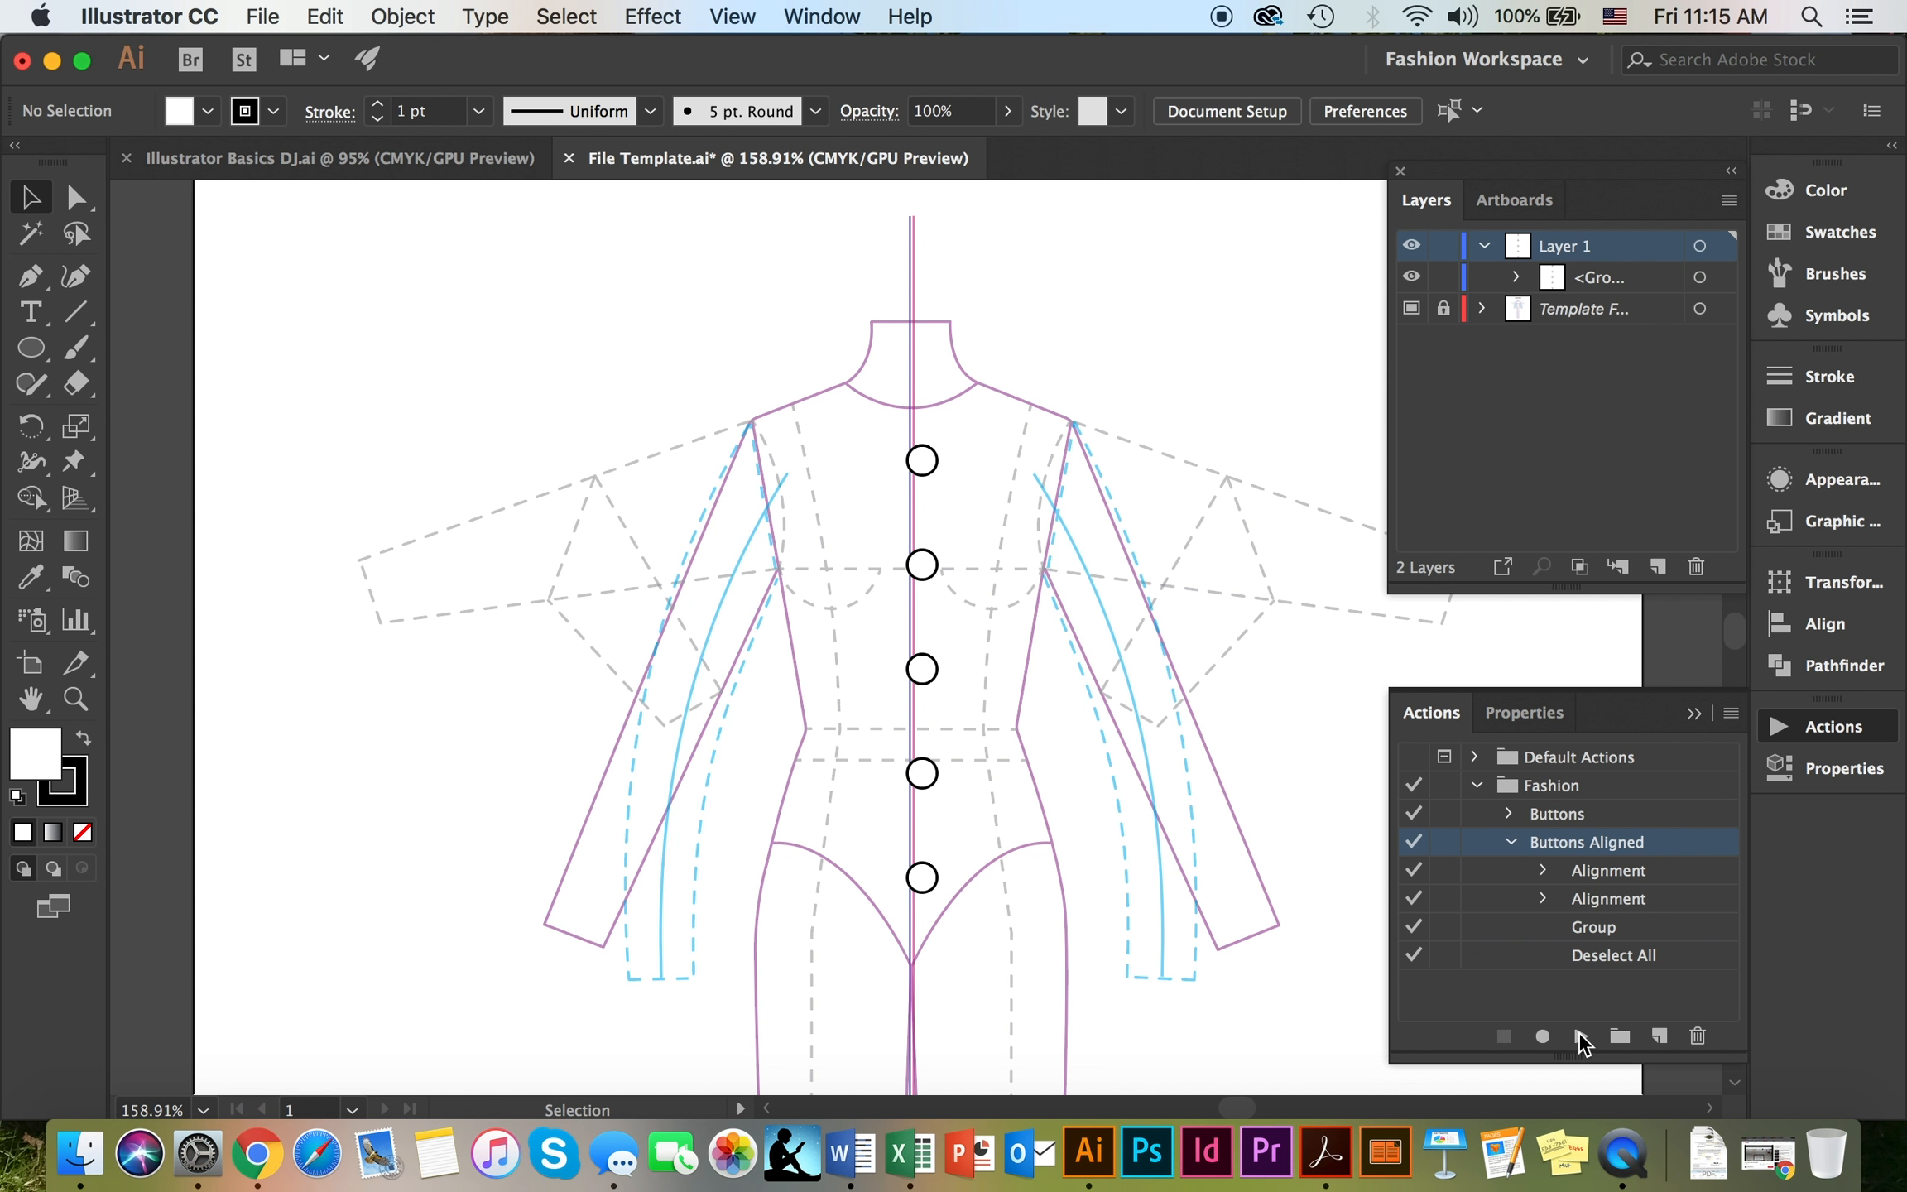
{"action": "left_click", "coordinate": [1509, 843]}
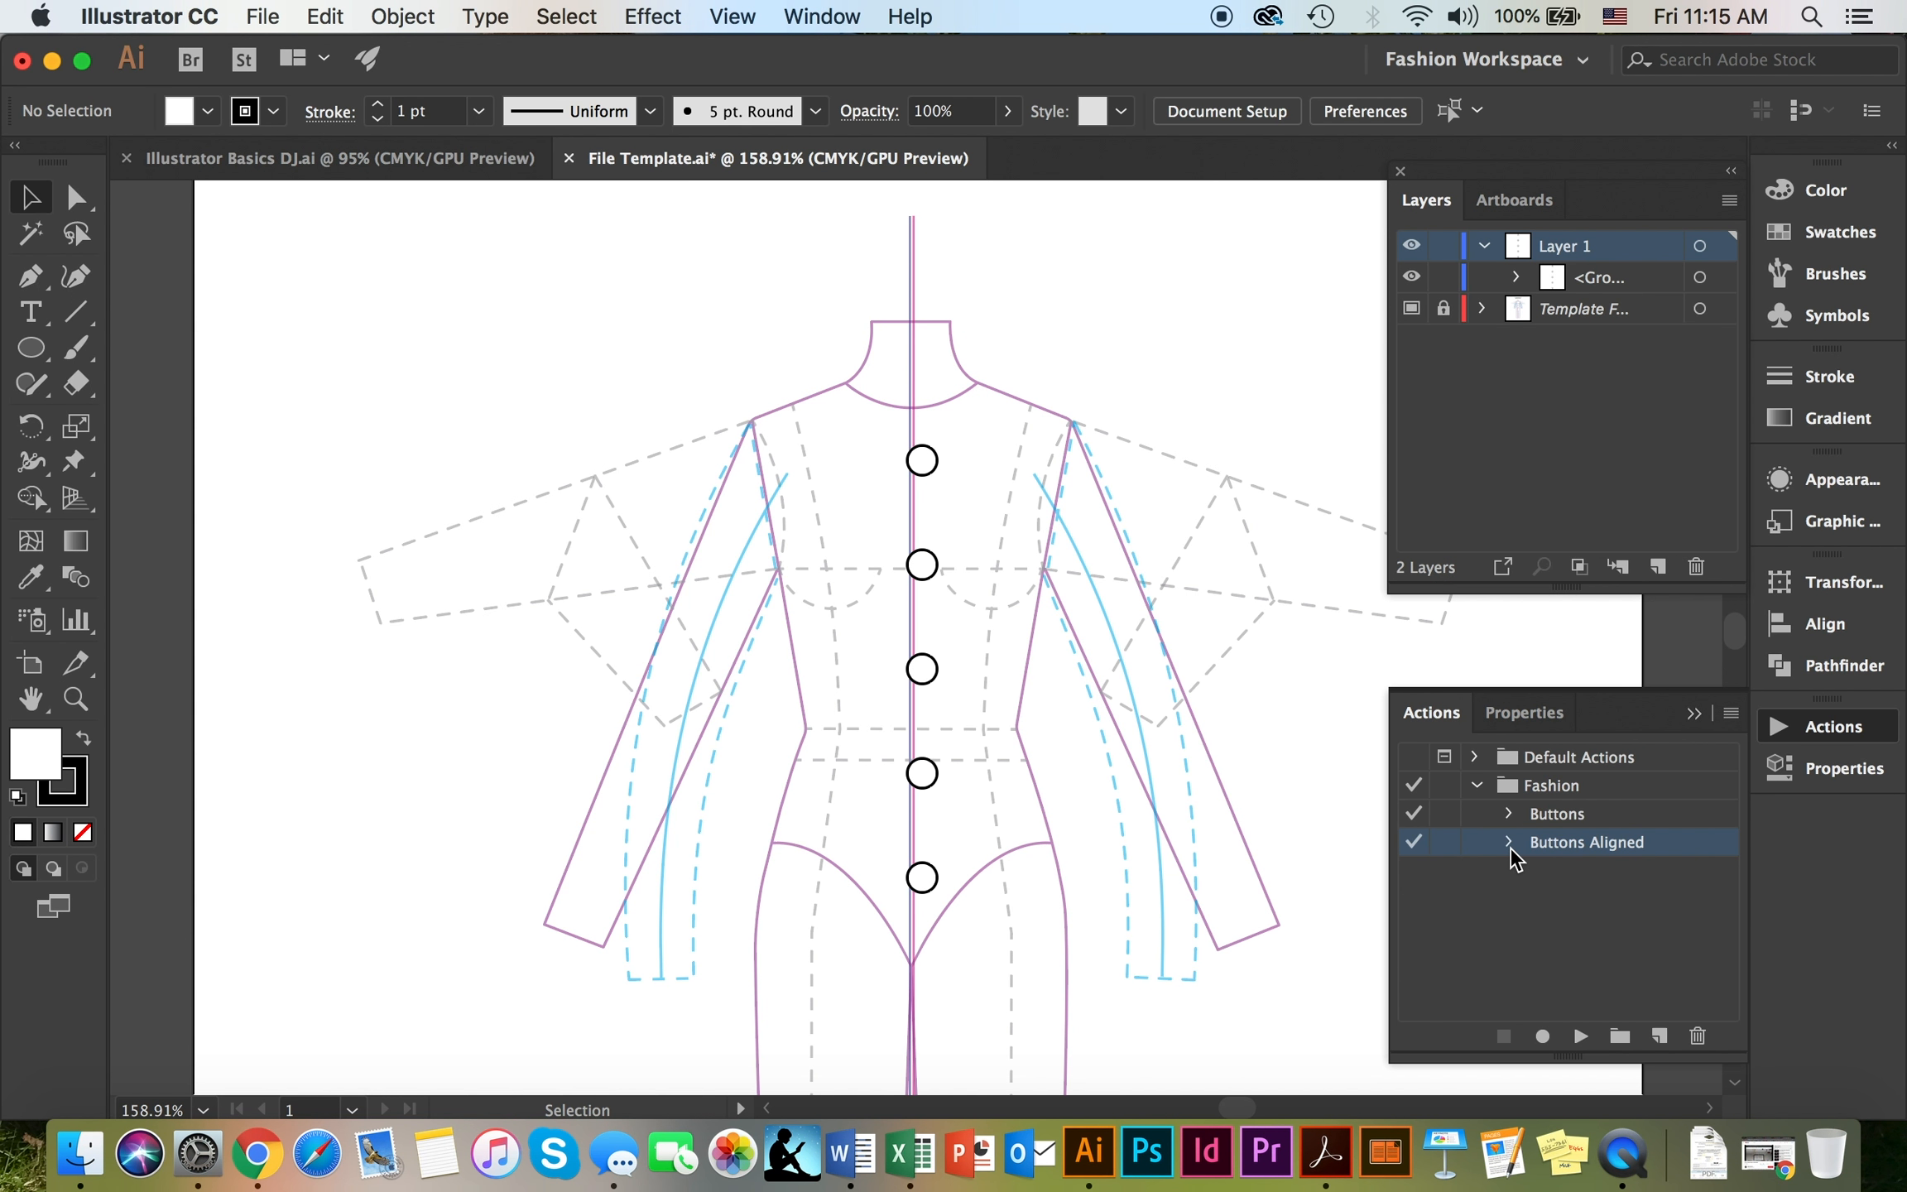